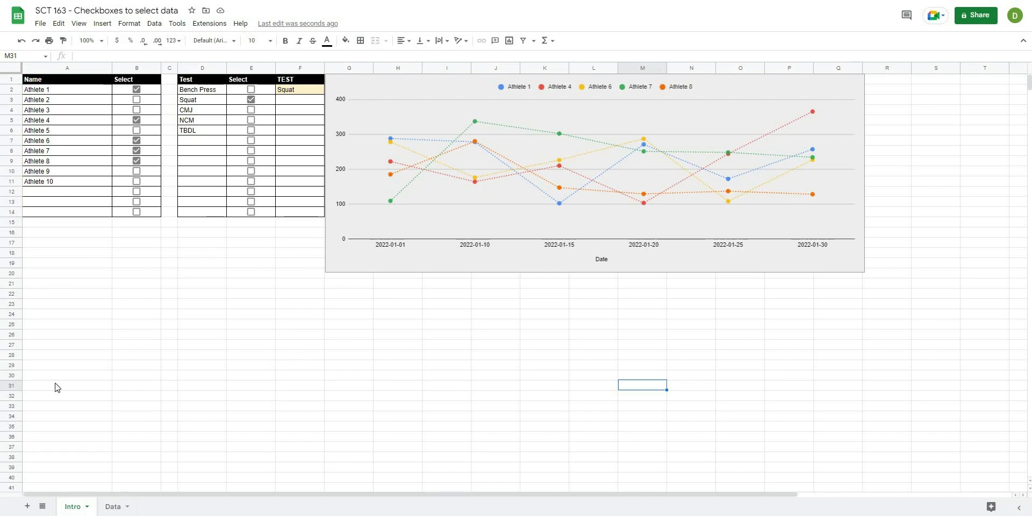
Untick Athletes 4, 6, 7 and 8 in the name list, and tick Athletes 5, 9 and 10 for the chart.
left_click(136, 161)
left_click(137, 150)
left_click(137, 171)
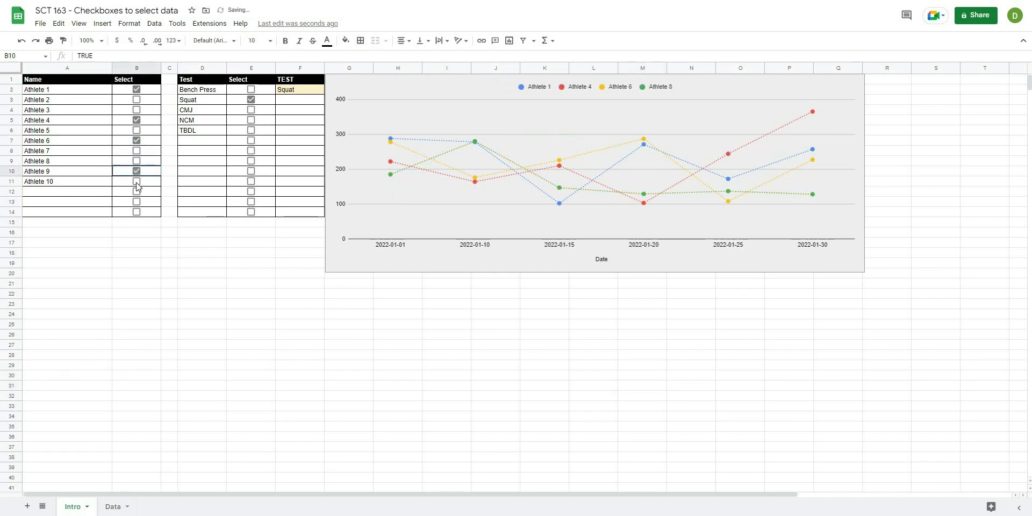
left_click(137, 181)
left_click(137, 131)
left_click(136, 140)
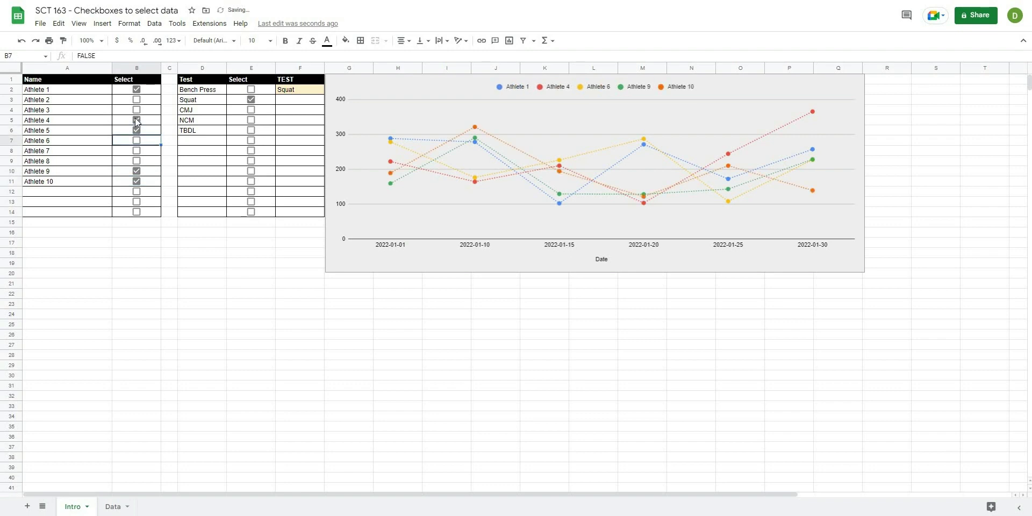
left_click(136, 120)
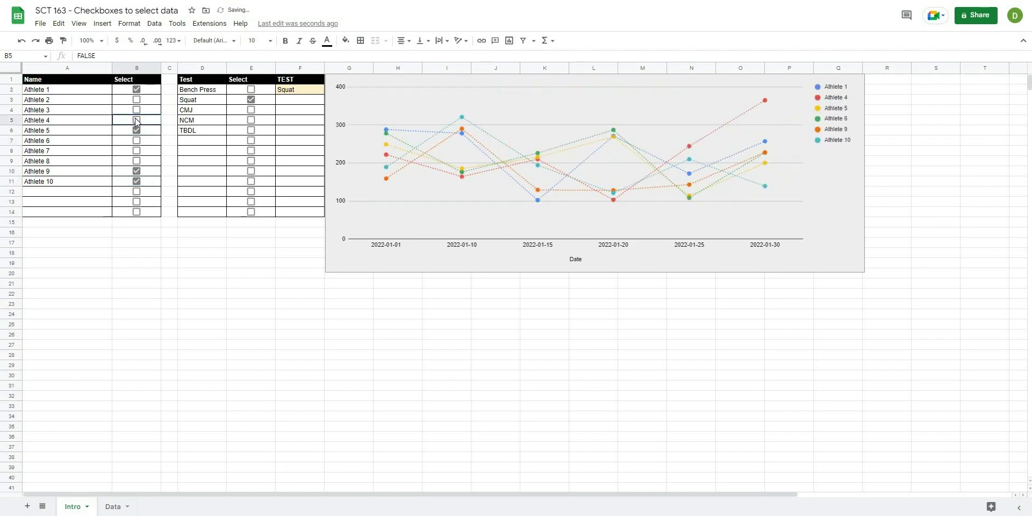
Switch the charted test from Squat to NCM and back to Squat using the test checkboxes.
left_click(250, 99)
left_click(251, 120)
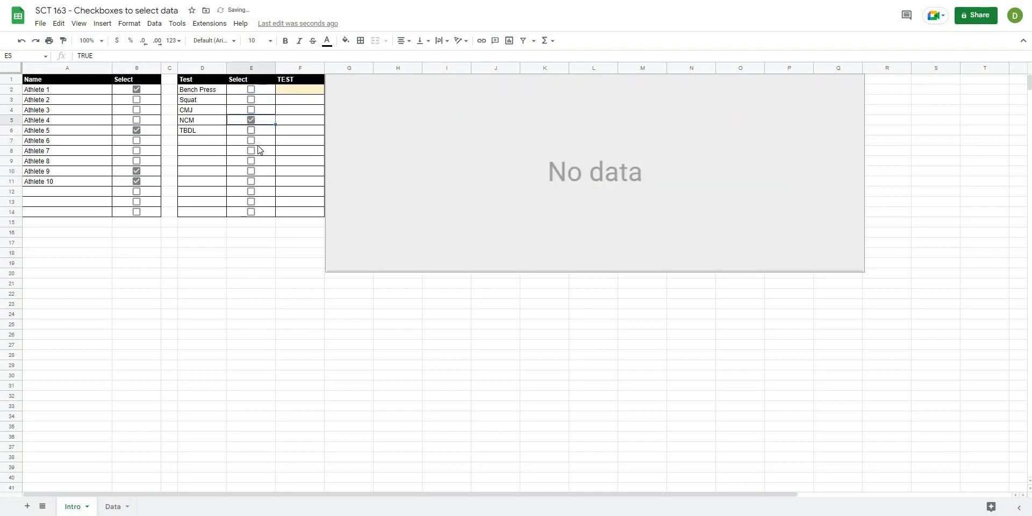
left_click(251, 100)
left_click(250, 120)
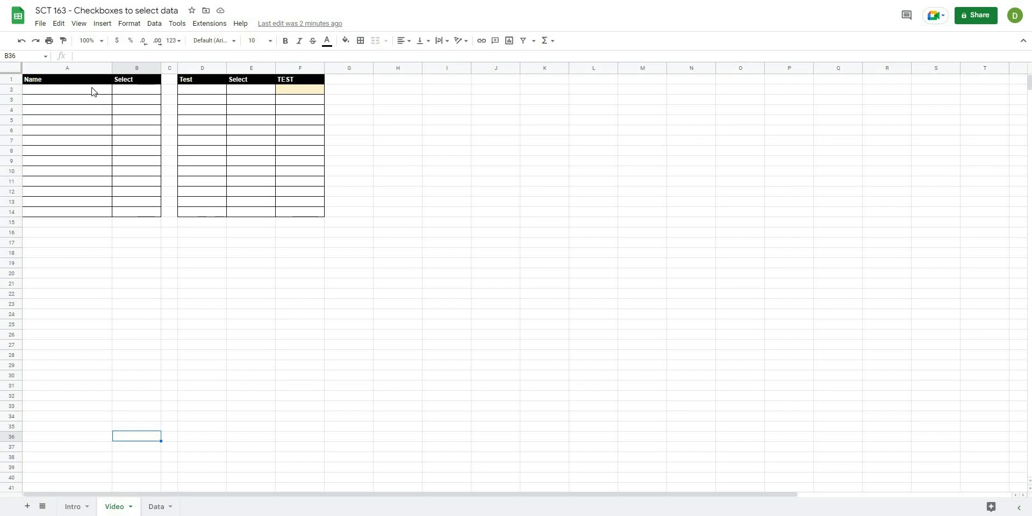
left_click(103, 339)
left_click(370, 347)
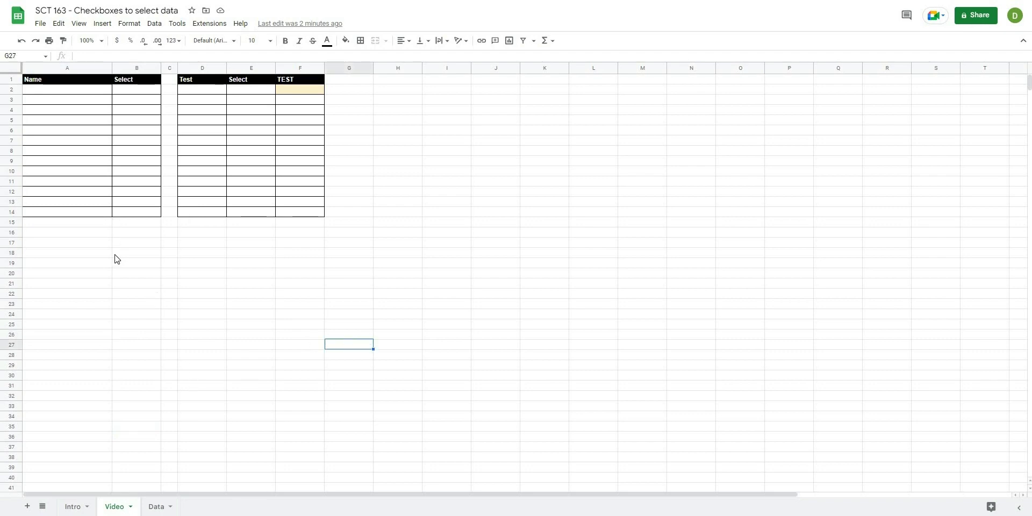
Examine the columns of the Data sheet, from athlete name and date through the test results.
left_click(162, 506)
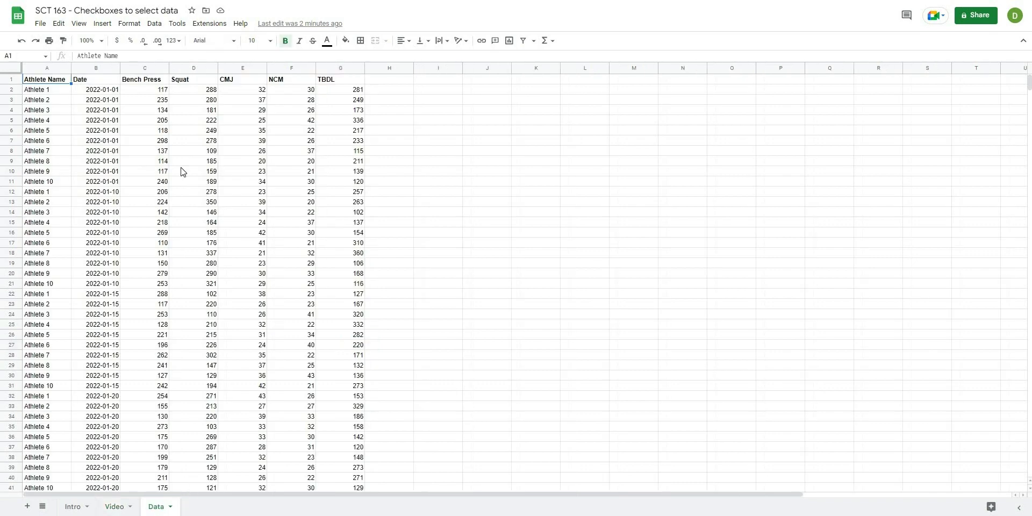
left_click(372, 131)
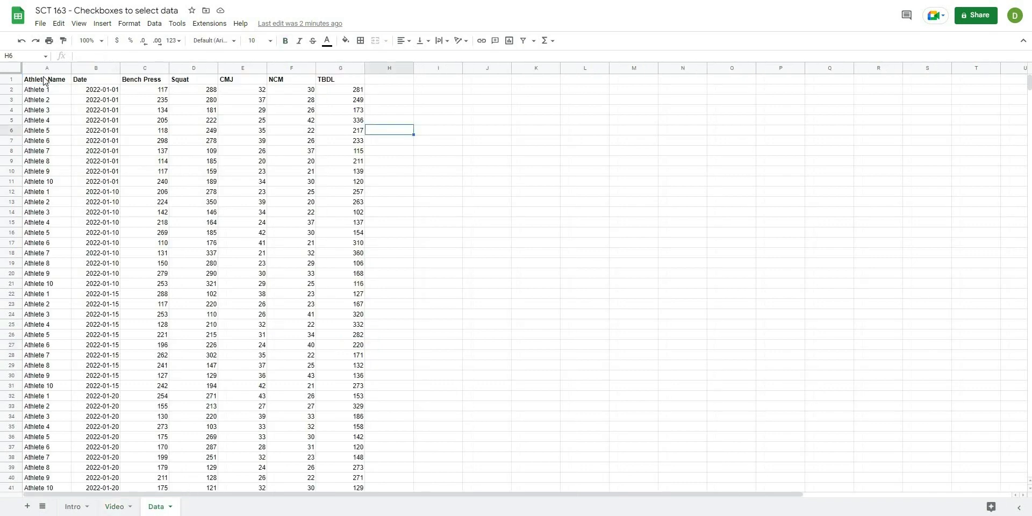
left_click(46, 68)
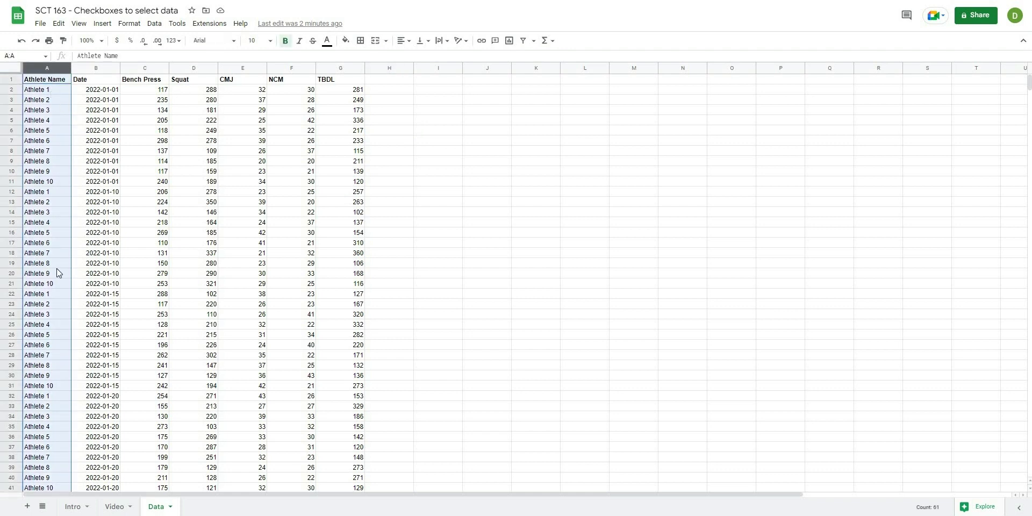
left_click(97, 119)
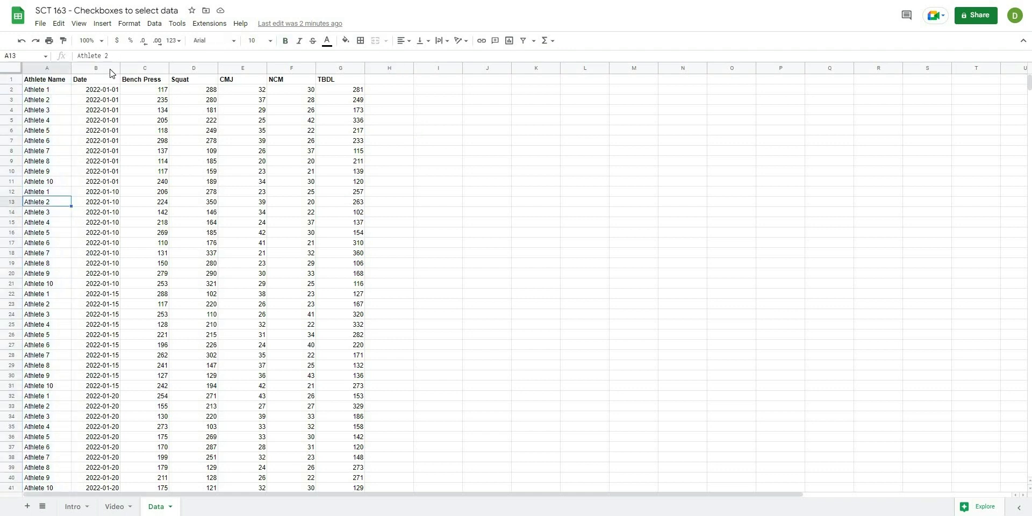
left_click(108, 67)
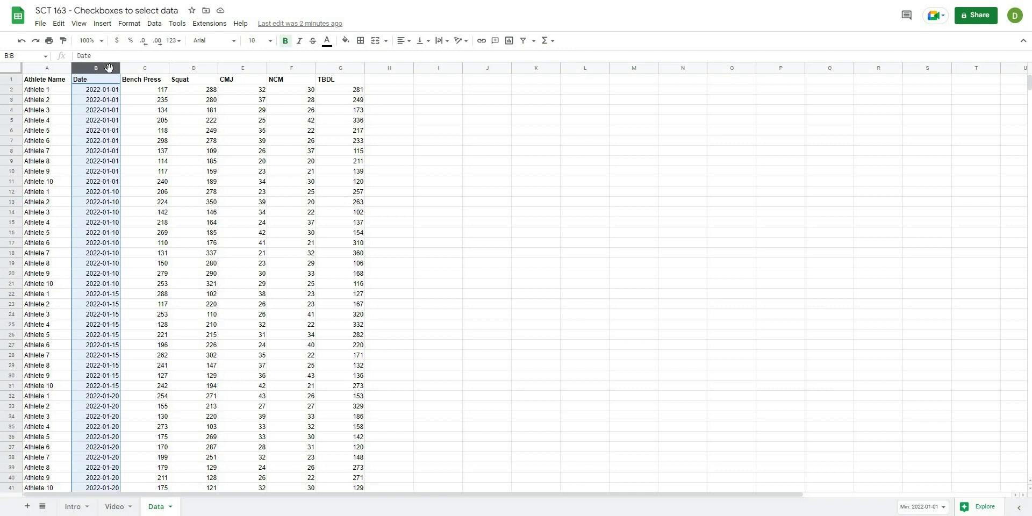
left_click(152, 68)
left_click(193, 68)
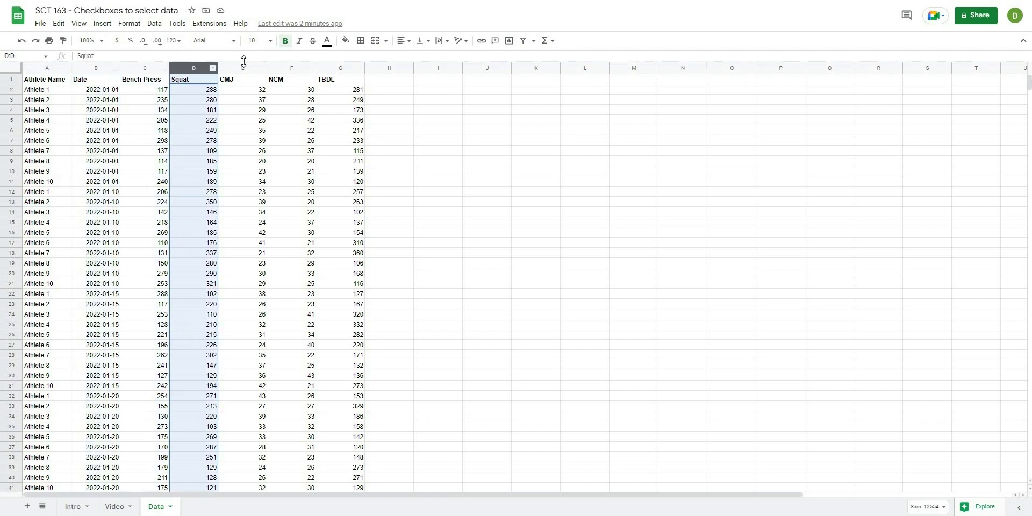
left_click(242, 67)
left_click(361, 70)
left_click(520, 183)
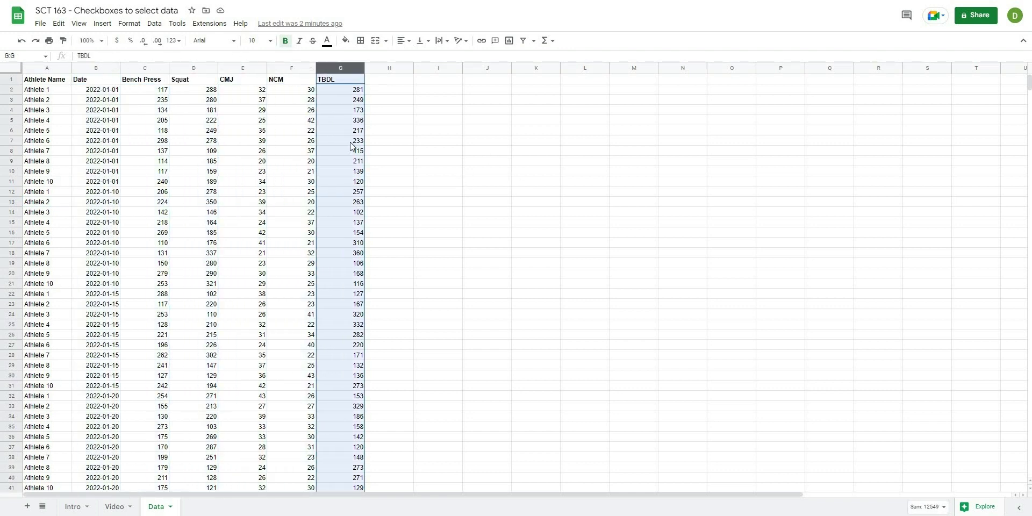
Enter the formula =filter(Data!A2:A, Data!A:A<>"") in cell A2 of the Video sheet.
left_click(119, 508)
left_click(503, 306)
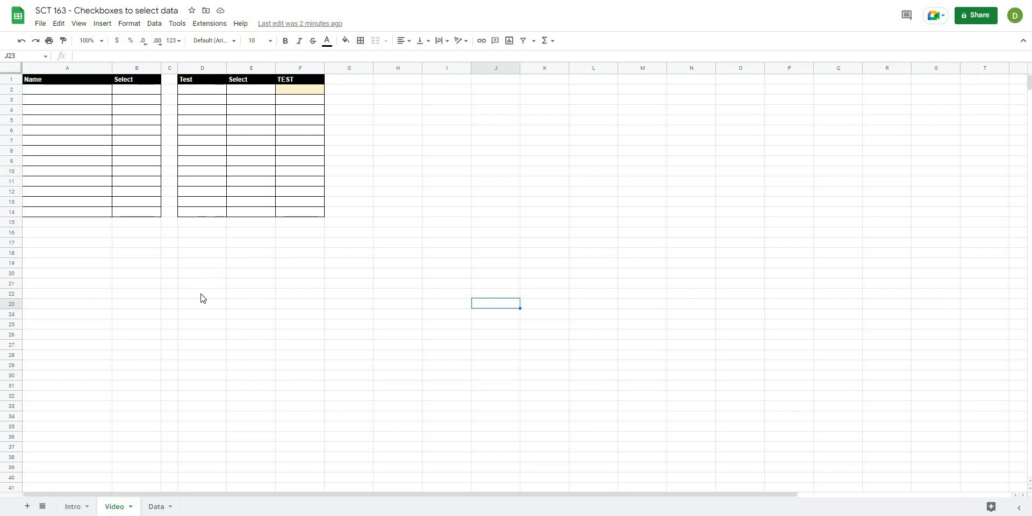
left_click(140, 347)
left_click(48, 93)
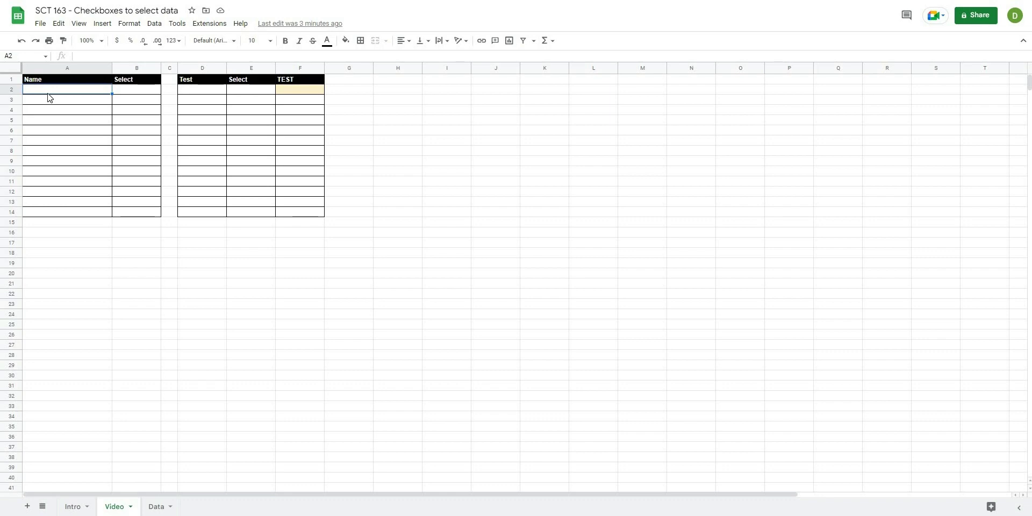
type("=filter(")
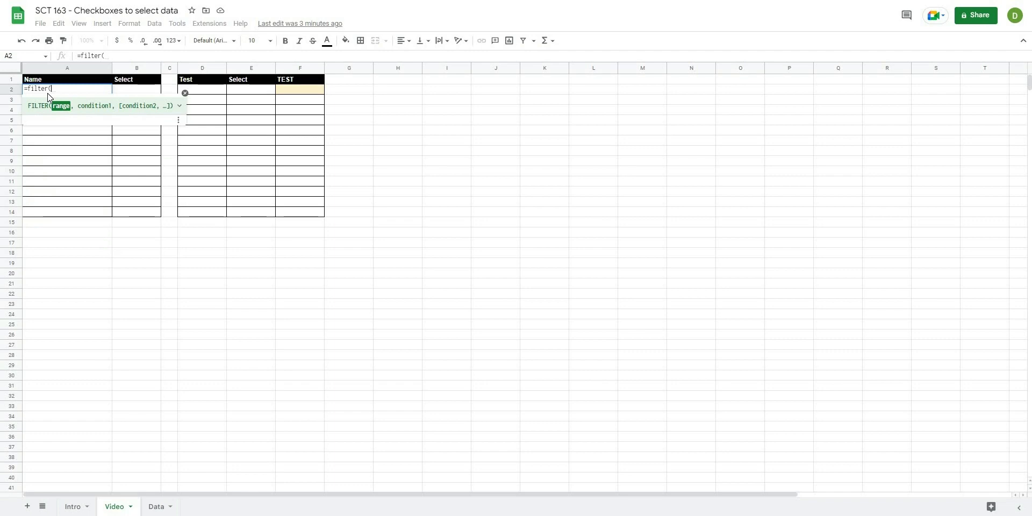
left_click(160, 505)
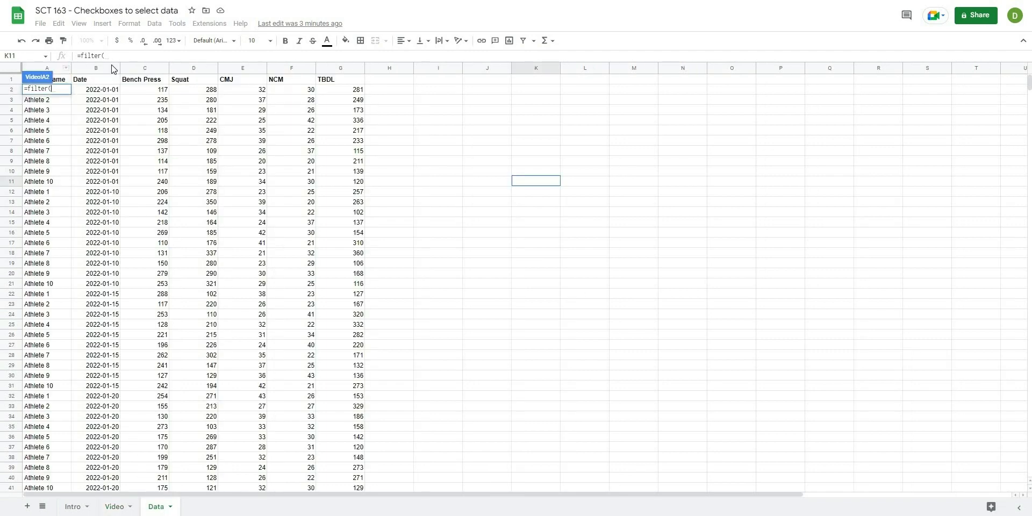
left_click(49, 68)
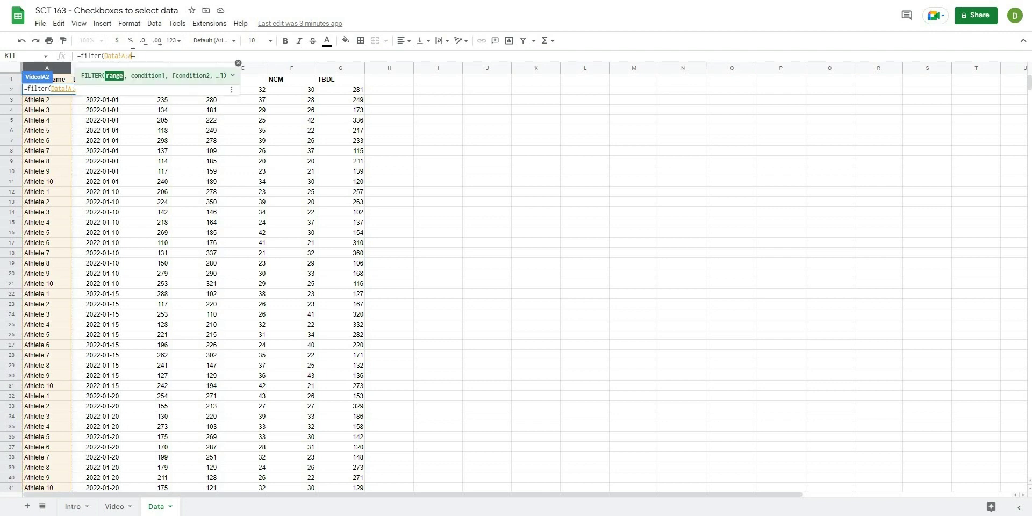
key("Left")
key("Left")
type("2:A,")
left_click(47, 67)
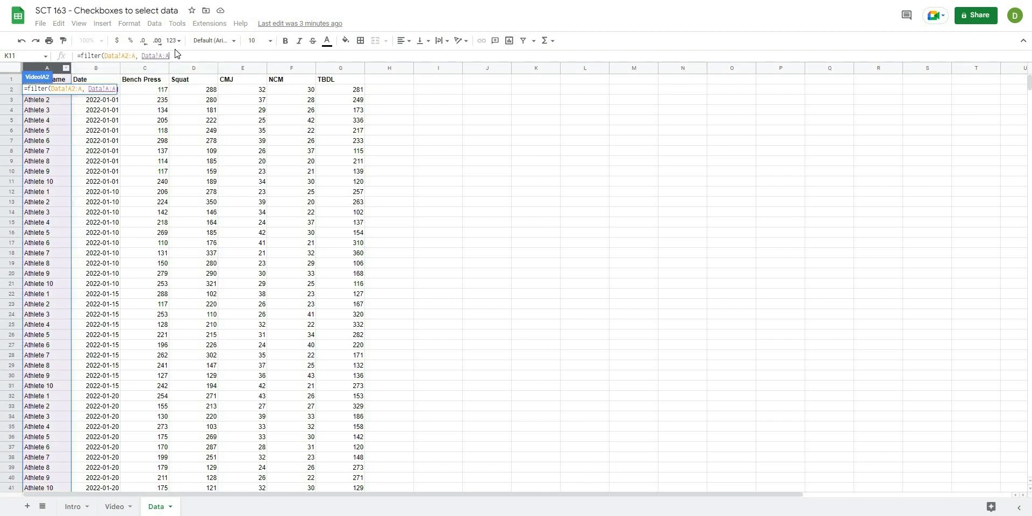
type("<>\"")
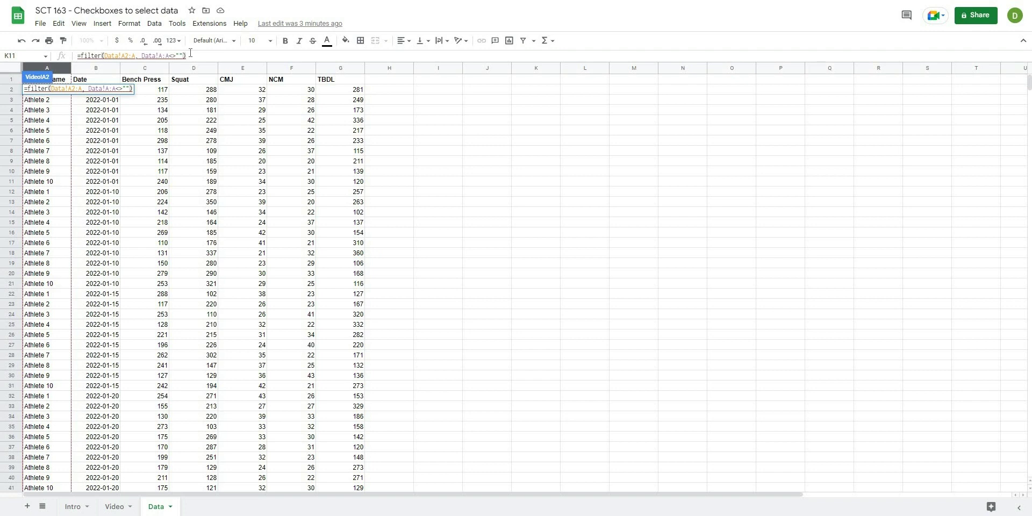
key("Return")
Correct the condition range in A2's FILTER formula to Data!A2:A and check the resulting name list.
mouse_move(84, 96)
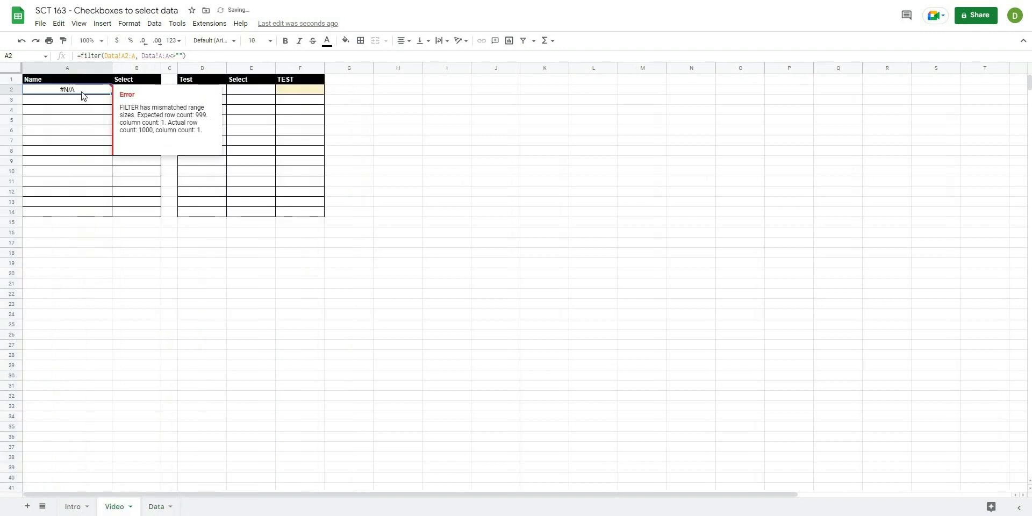
left_click(162, 56)
type("2")
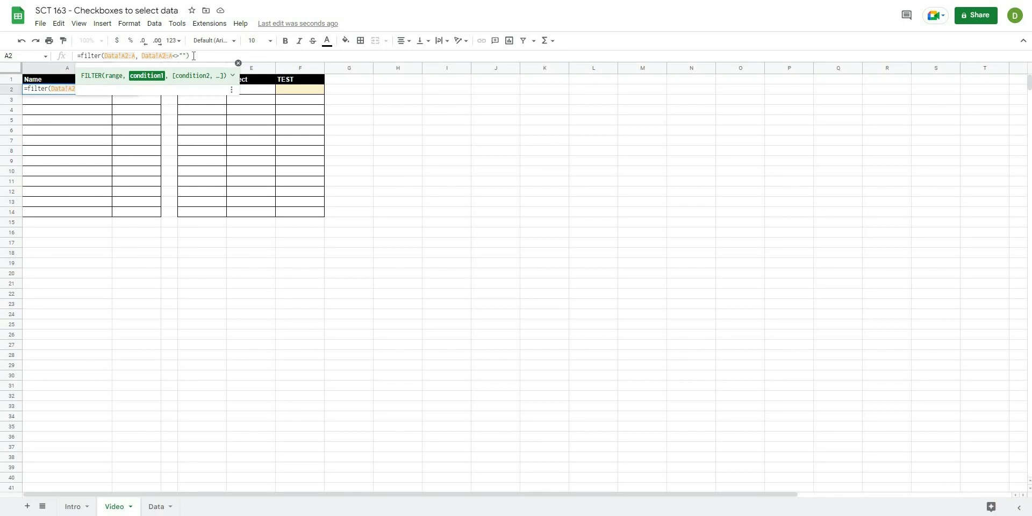
key("Return")
scroll(94, 185, "down", 3)
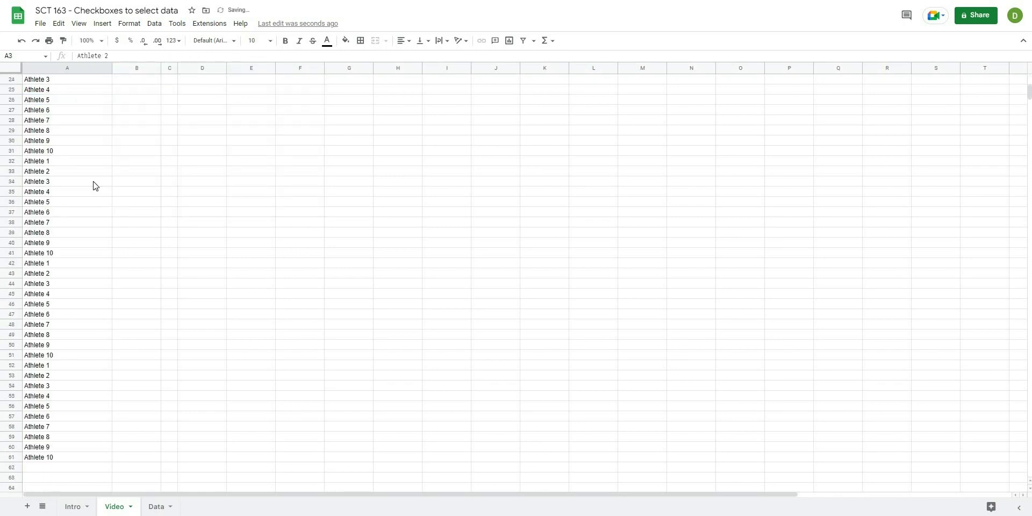
scroll(94, 186, "up", 3)
left_click(53, 90)
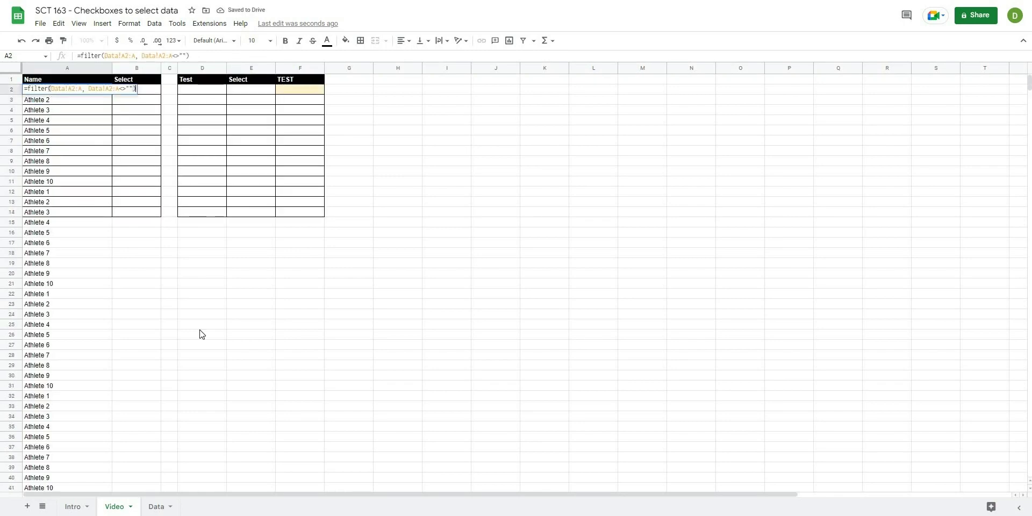
left_click(199, 334)
Wrap the FILTER formula in A2 with UNIQUE so each athlete is listed only once.
left_click(82, 90)
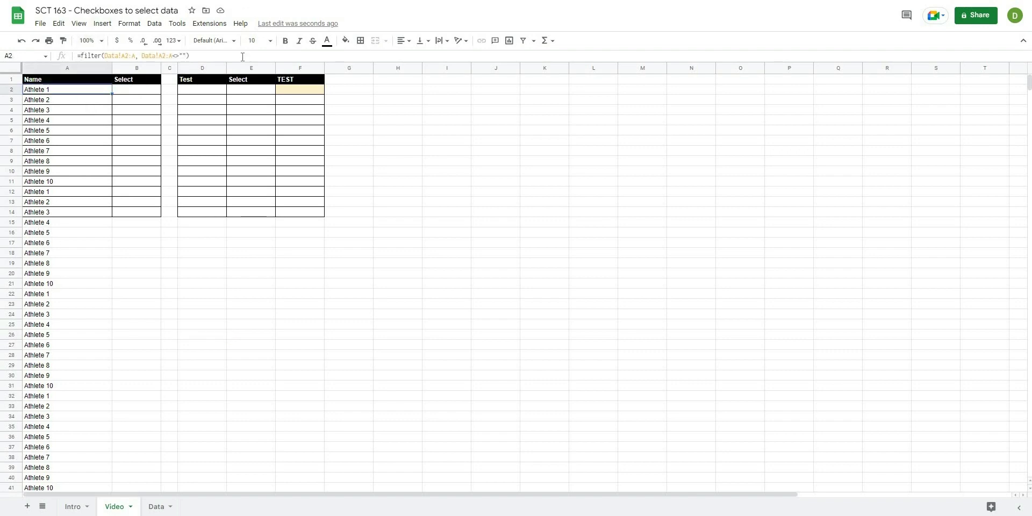
key("Return")
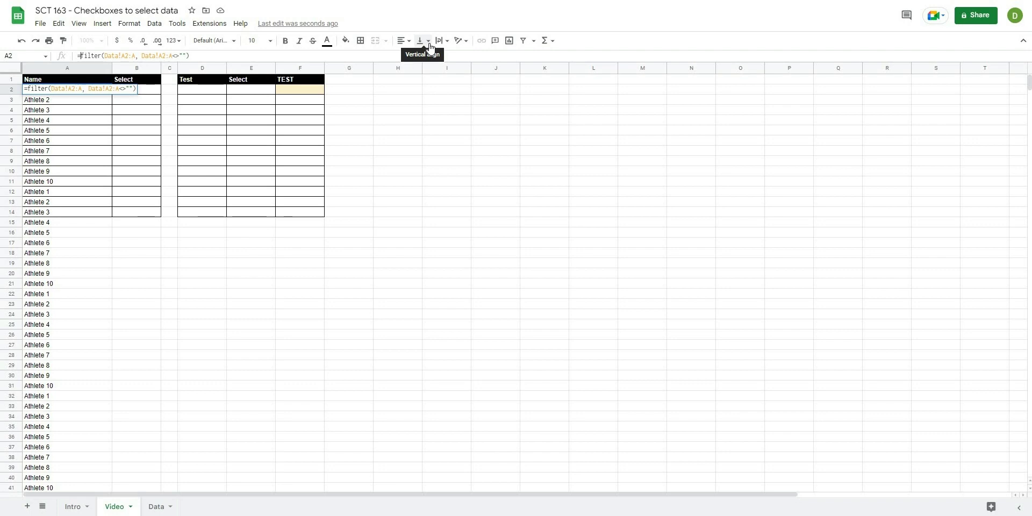
type("unique(")
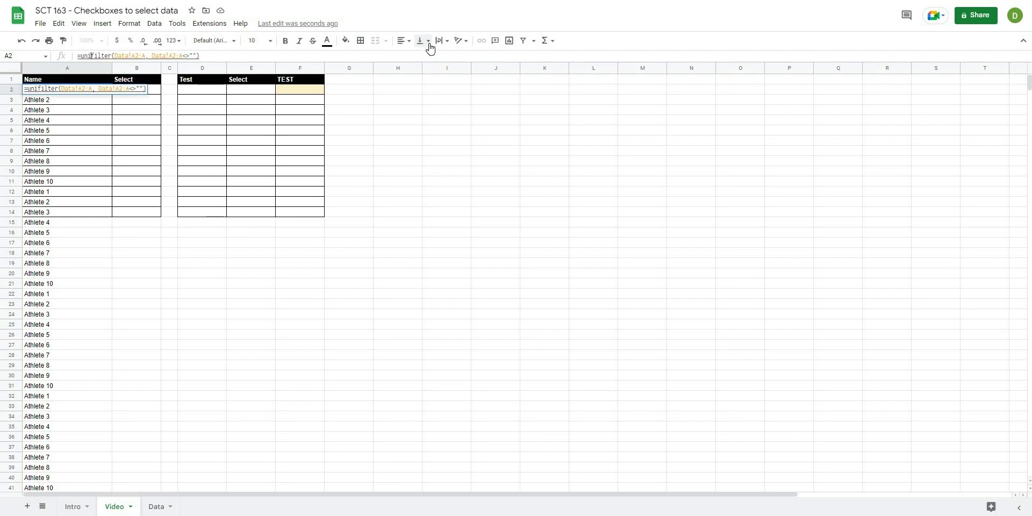
left_click(300, 55)
type(")")
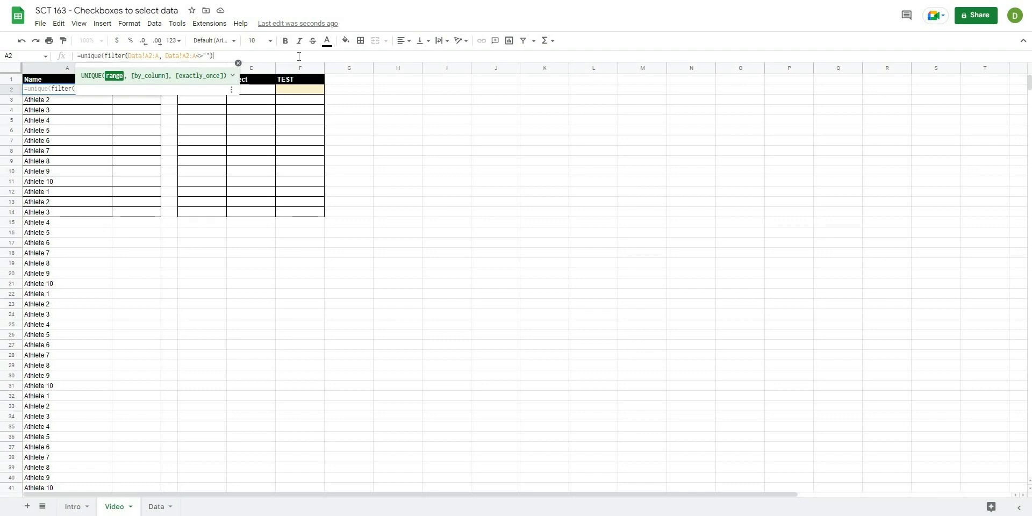
key("Return")
left_click(263, 337)
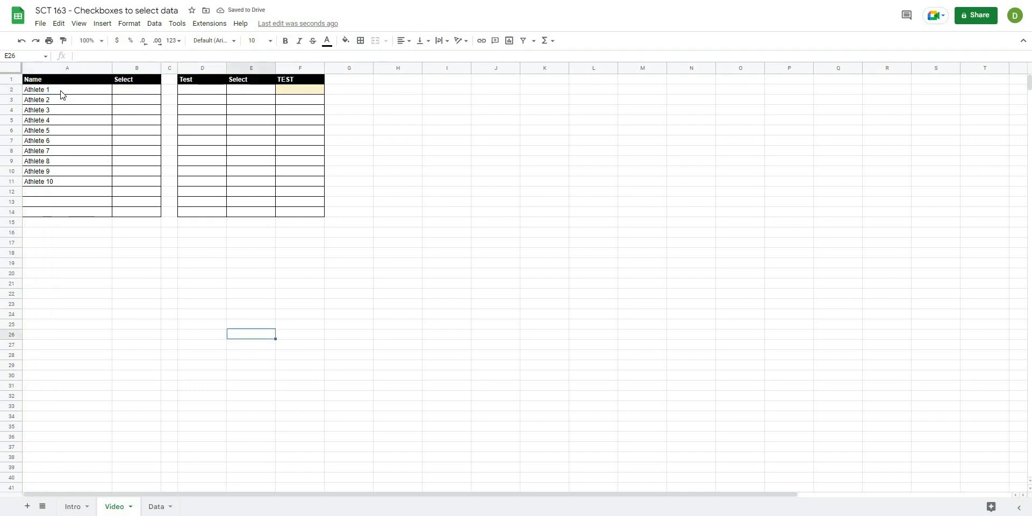
left_click(77, 285)
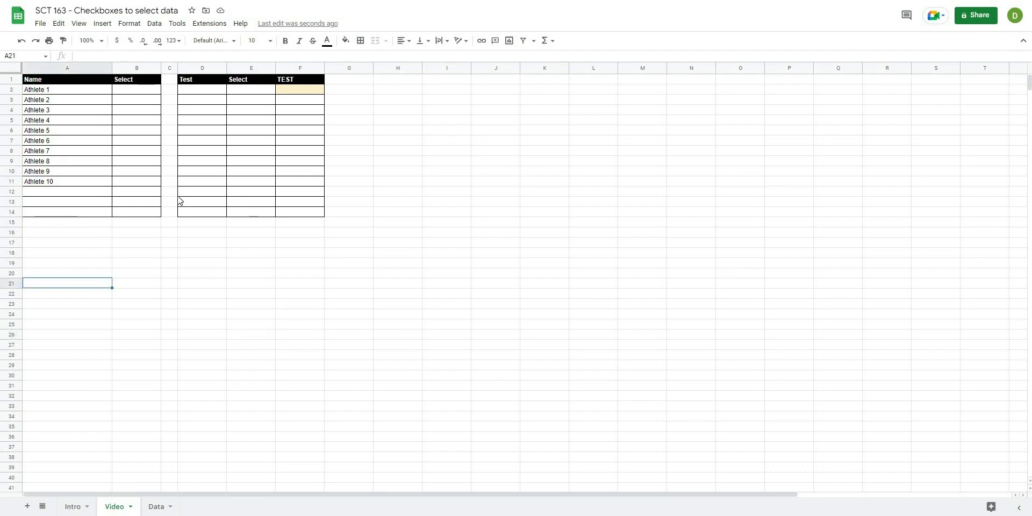
Insert checkboxes in cells B2:B14 of the athletes' Select column.
left_click(129, 92)
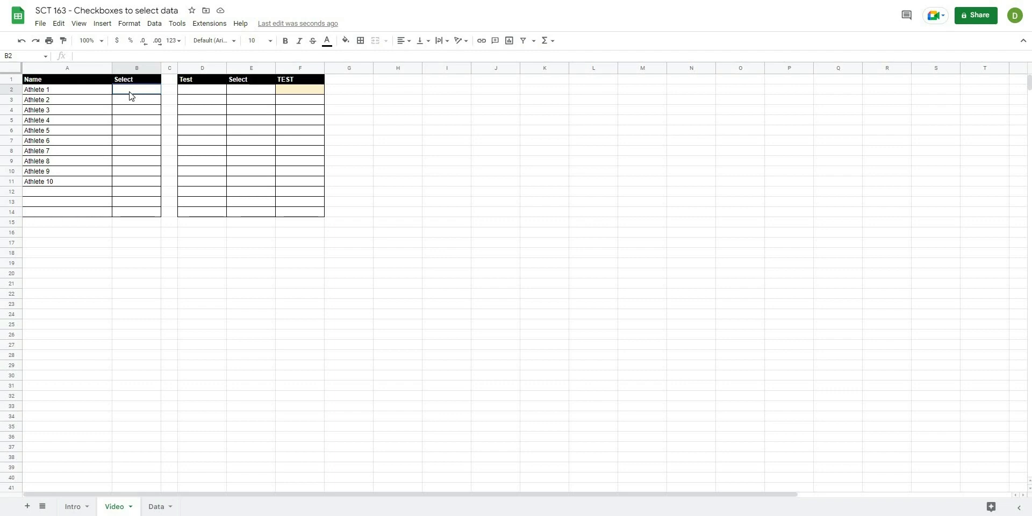
left_click_drag(134, 93, 132, 110)
left_click_drag(138, 210, 138, 211)
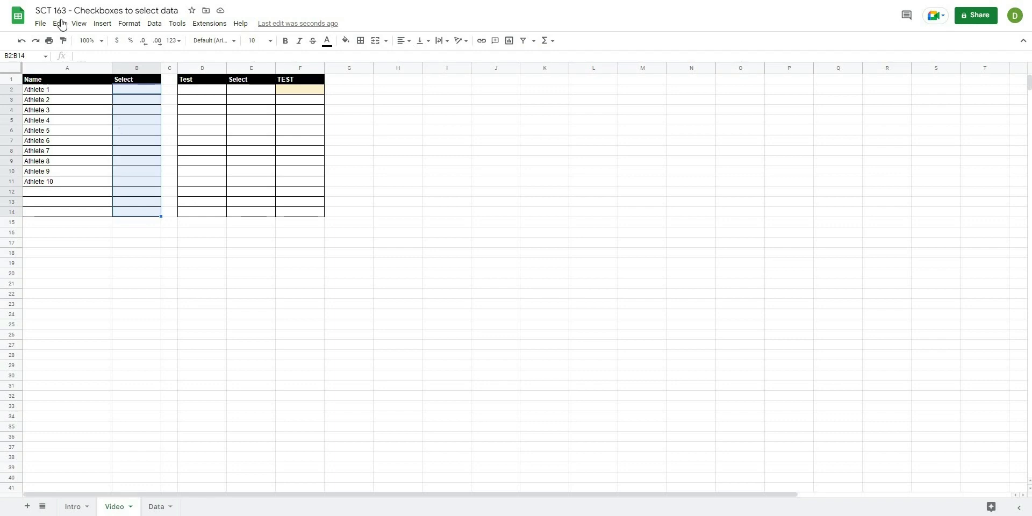
left_click(102, 24)
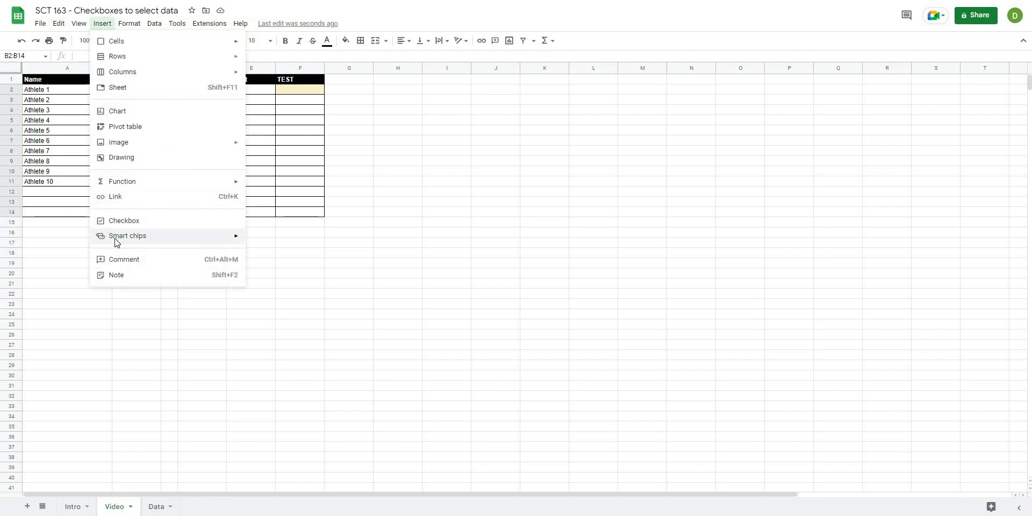
left_click(110, 219)
Try out the new checkboxes by ticking Athlete 1 and Athlete 2.
left_click(137, 88)
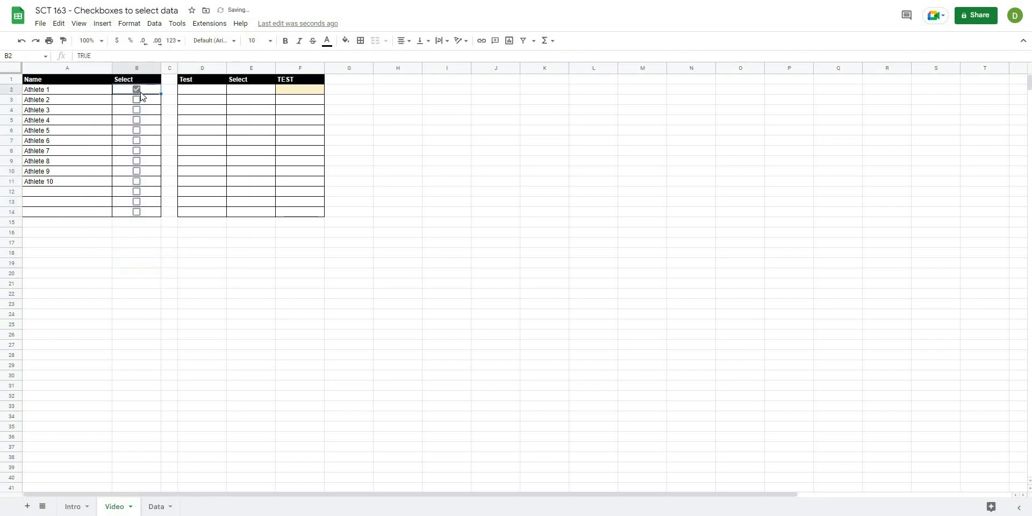
left_click(137, 90)
left_click(137, 100)
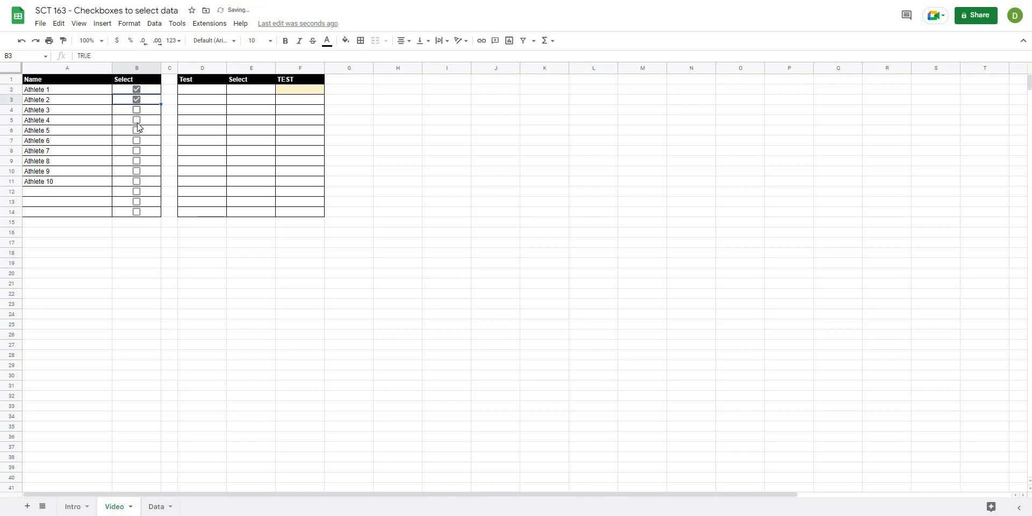
Try Athlete 3's checkbox and clear the ticks from the Athlete 1 and Athlete 2 checkboxes.
left_click(137, 110)
left_click(136, 110)
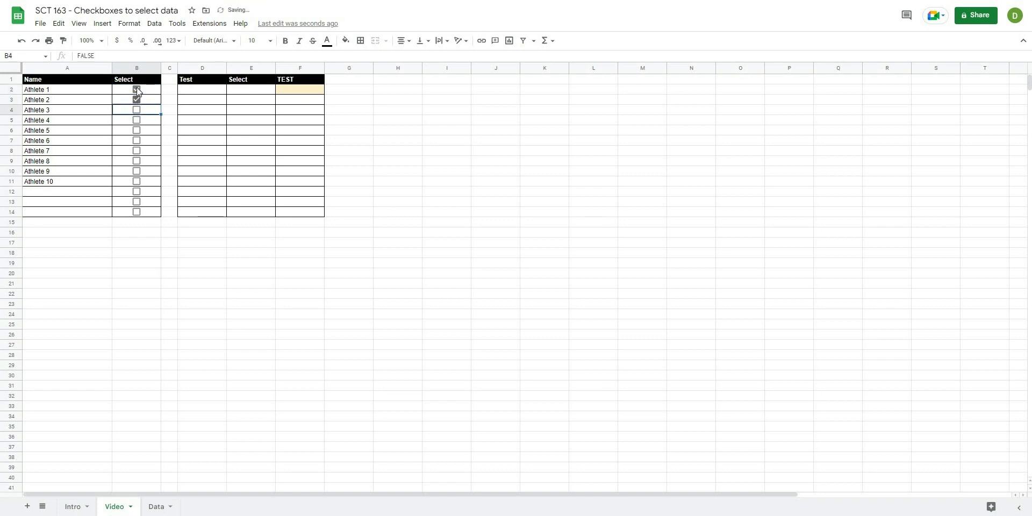
left_click_drag(137, 90, 137, 100)
key("space")
left_click(156, 285)
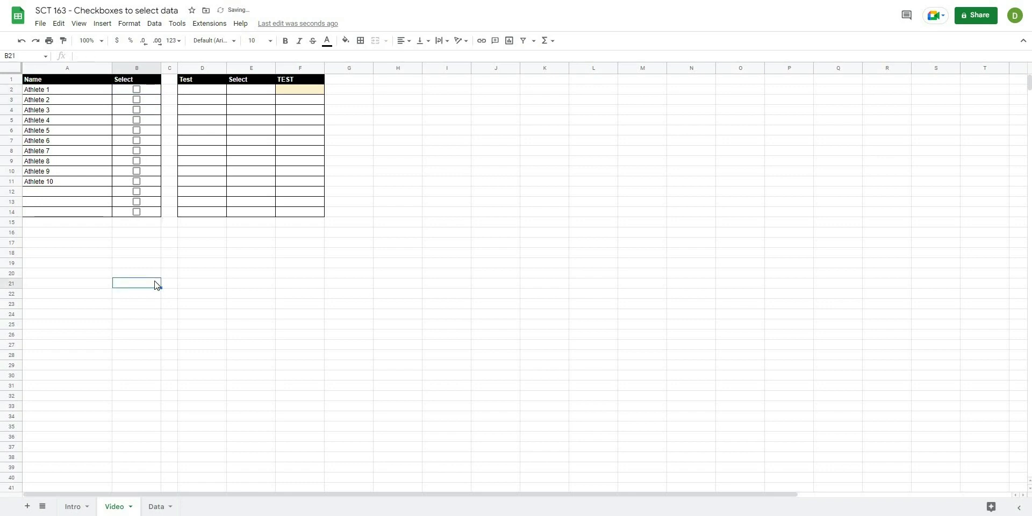
left_click(291, 315)
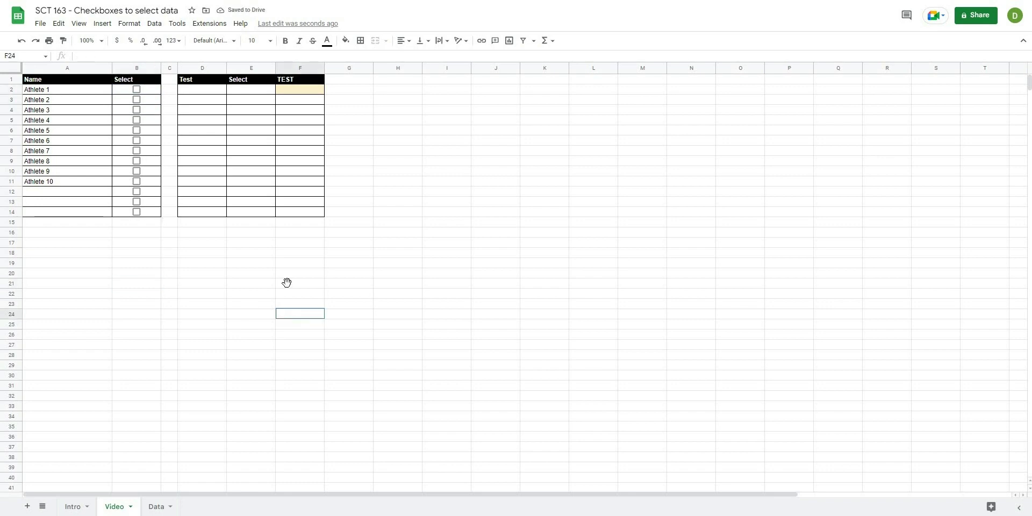
Start a FILTER formula in D2 of the Test column with the Data sheet's header range Data!C1:1.
left_click(209, 92)
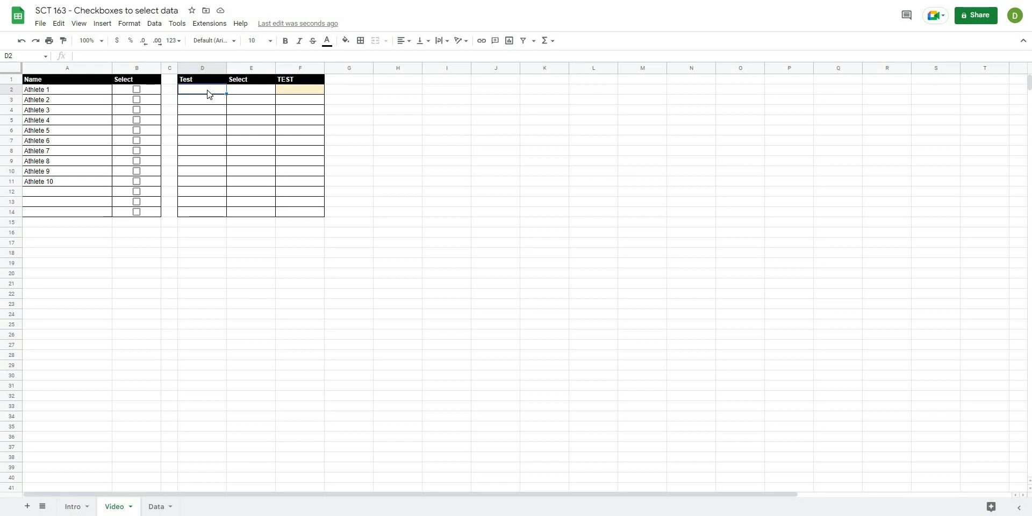
type("=")
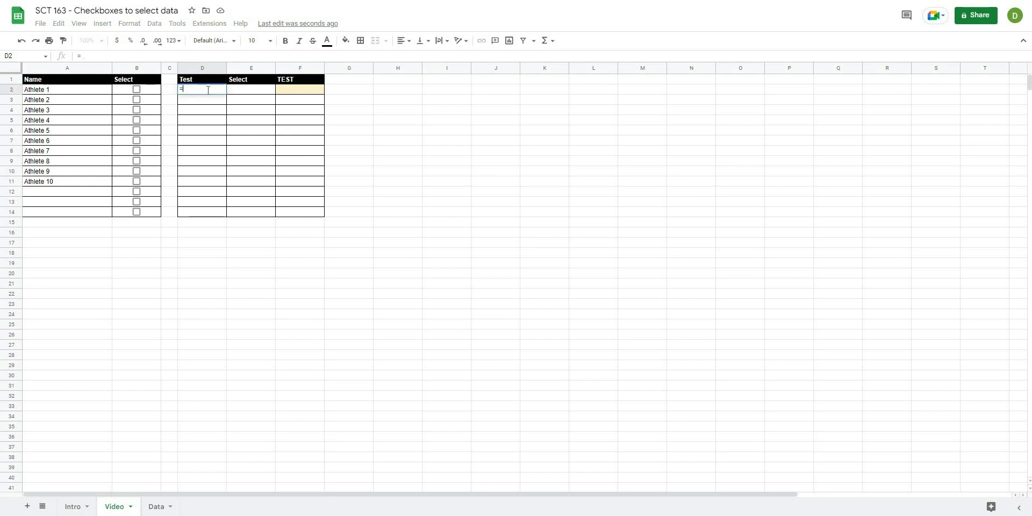
type("filter(")
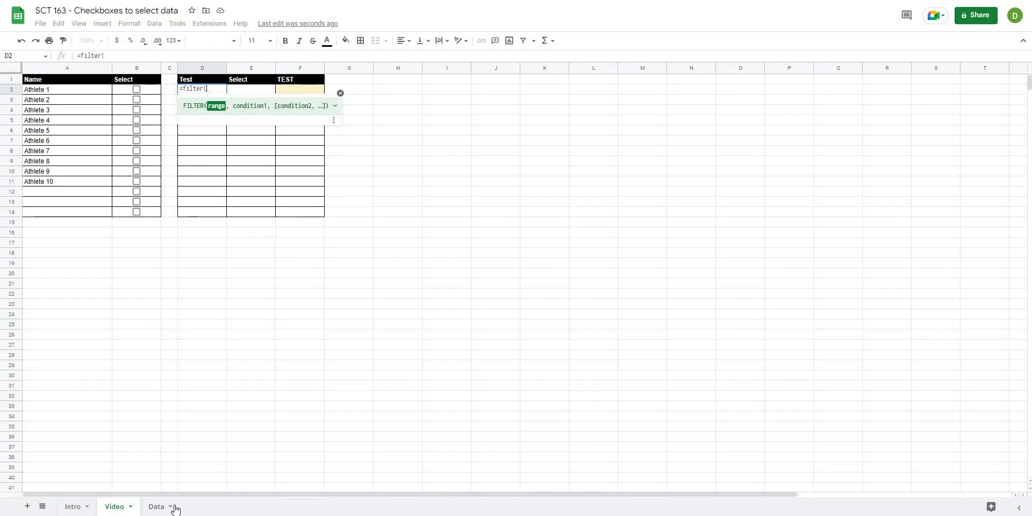
left_click(159, 511)
left_click(11, 79)
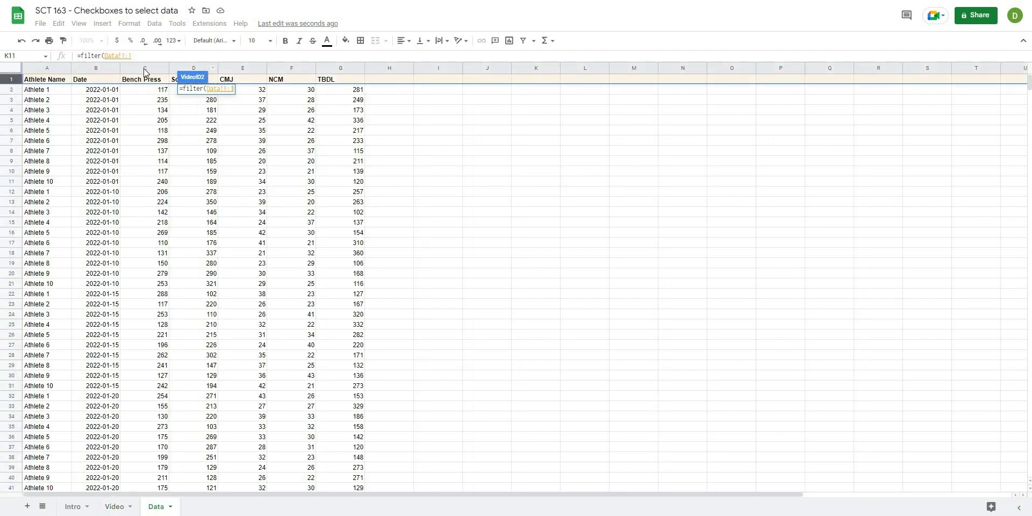
left_click(176, 53)
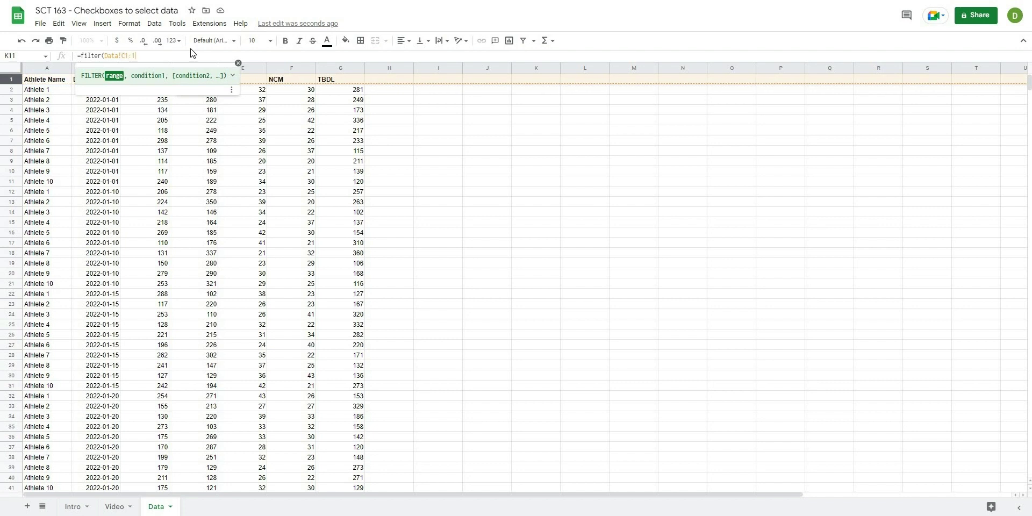
type(",")
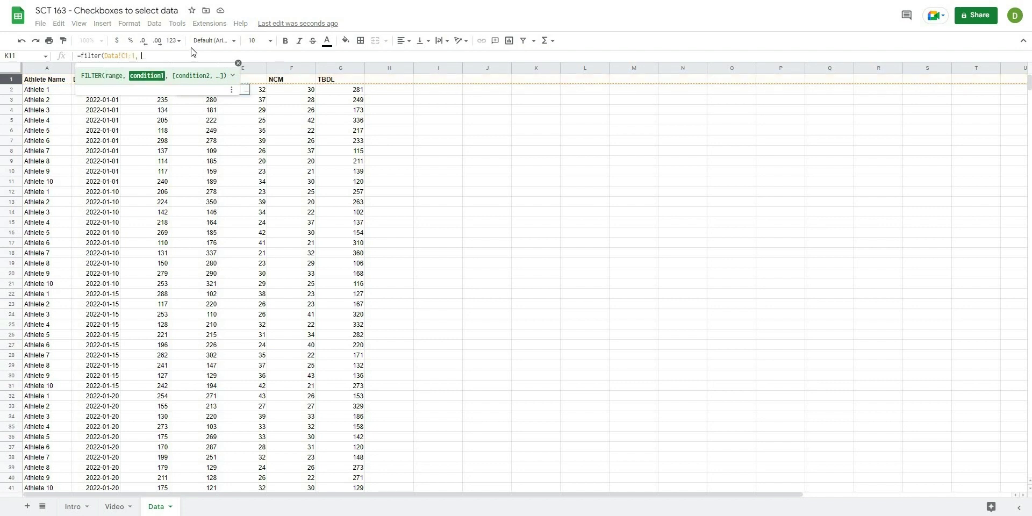
Complete D2's FILTER formula with the condition Data!C1:1 <> "" so only non-empty test headers are returned.
left_click(11, 79)
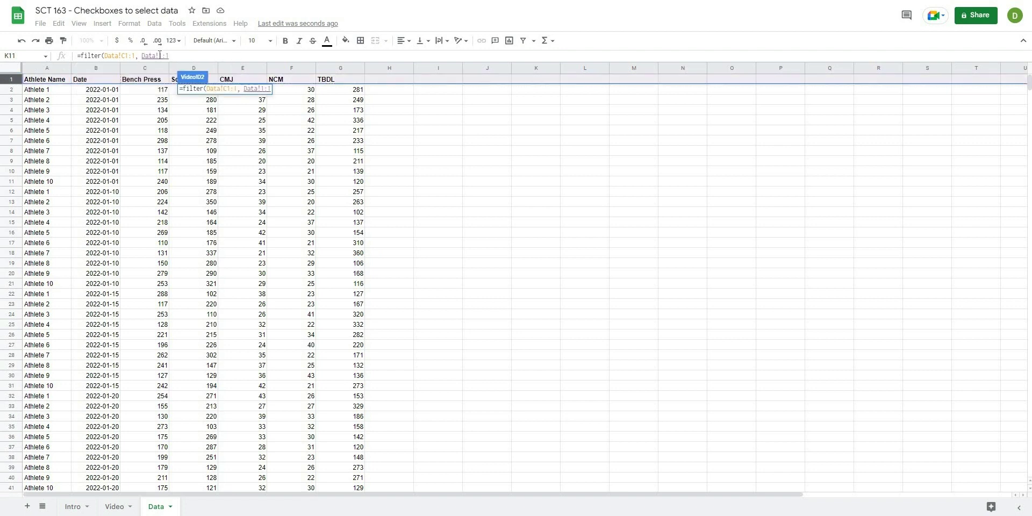
left_click(159, 55)
type("C")
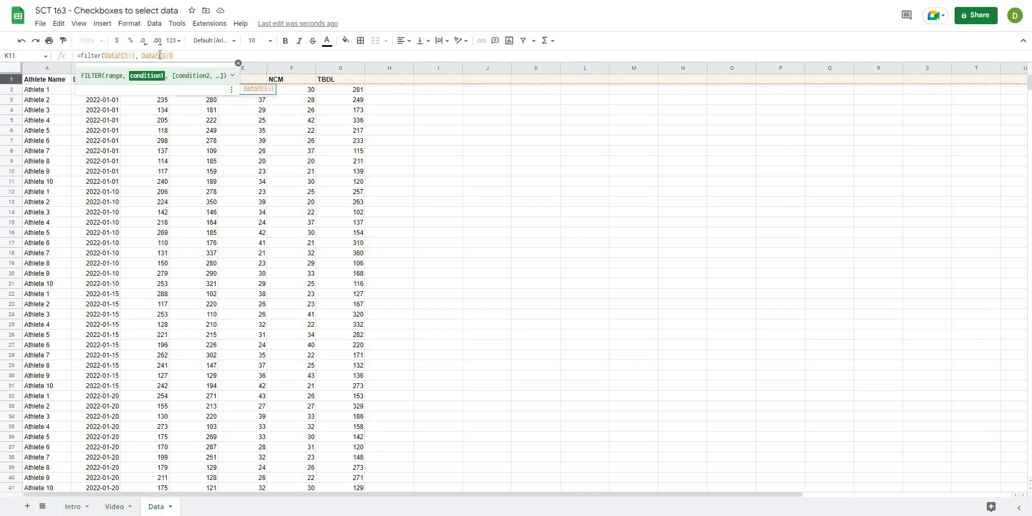
key("End")
type("<> \"\"")
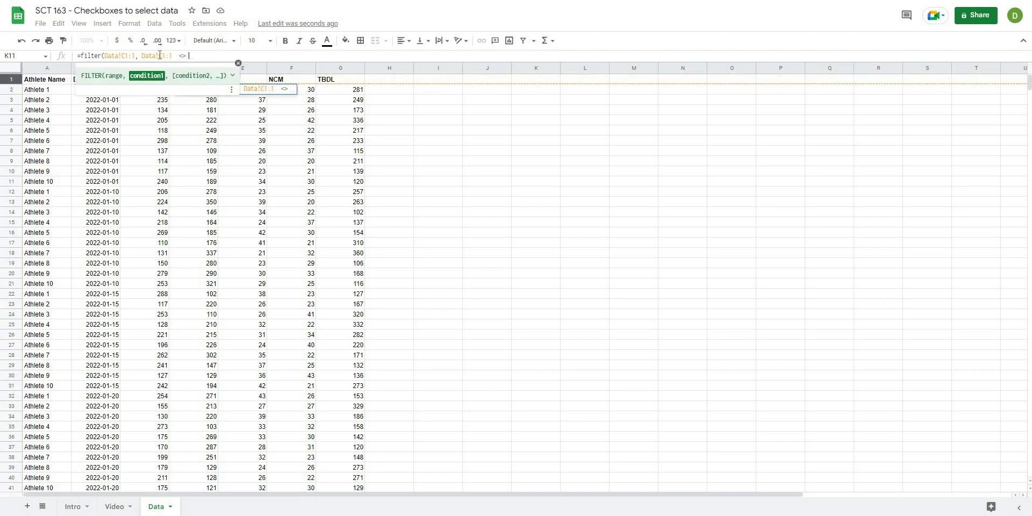
type(")")
key("Return")
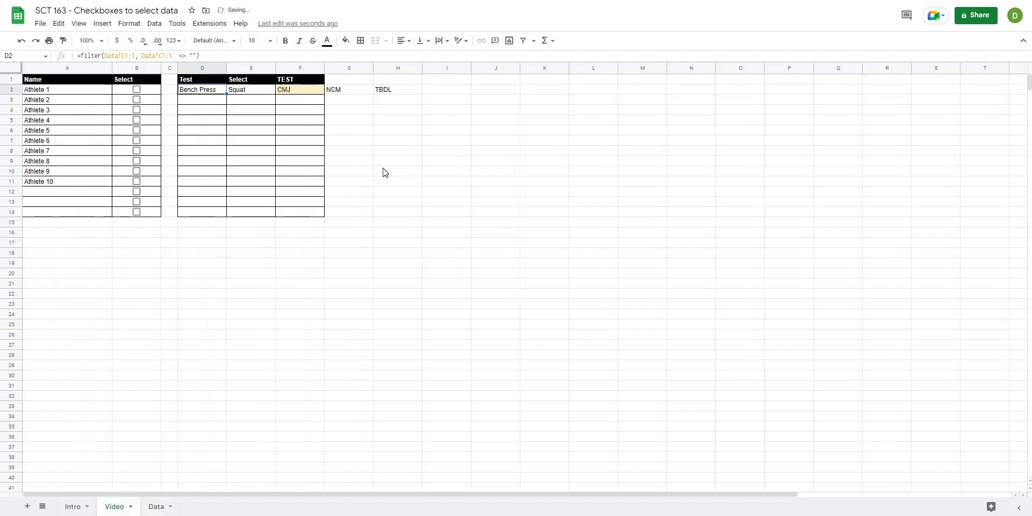
Wrap the FILTER formula in D2 with TRANSPOSE so the test names run down the Test column.
left_click(414, 91, "shift")
left_click(429, 142)
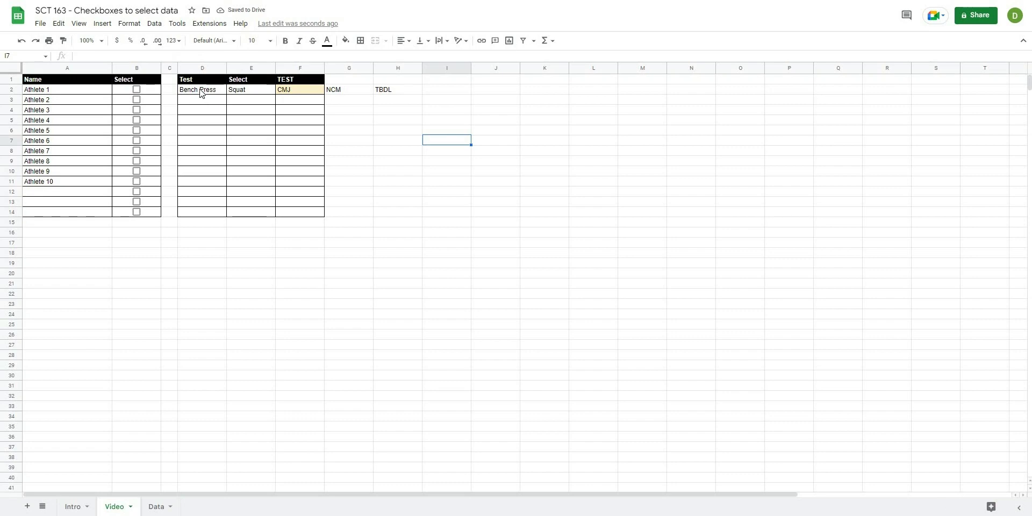
left_click(398, 142)
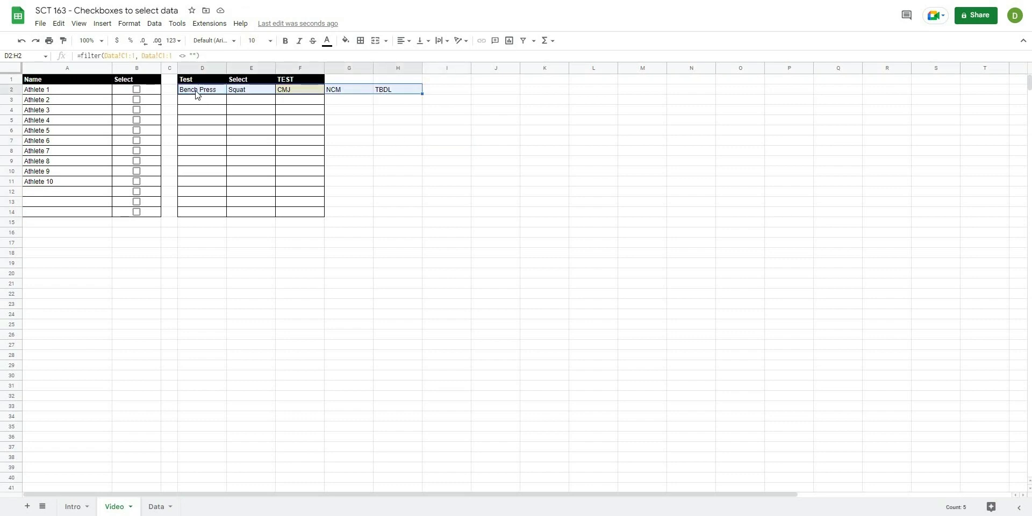
left_click(94, 54)
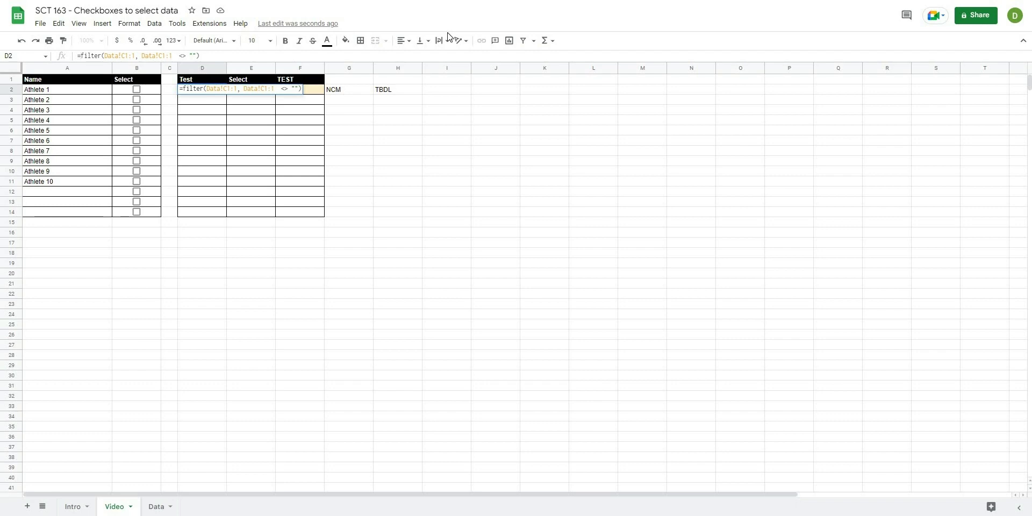
type("tran")
type("spose(")
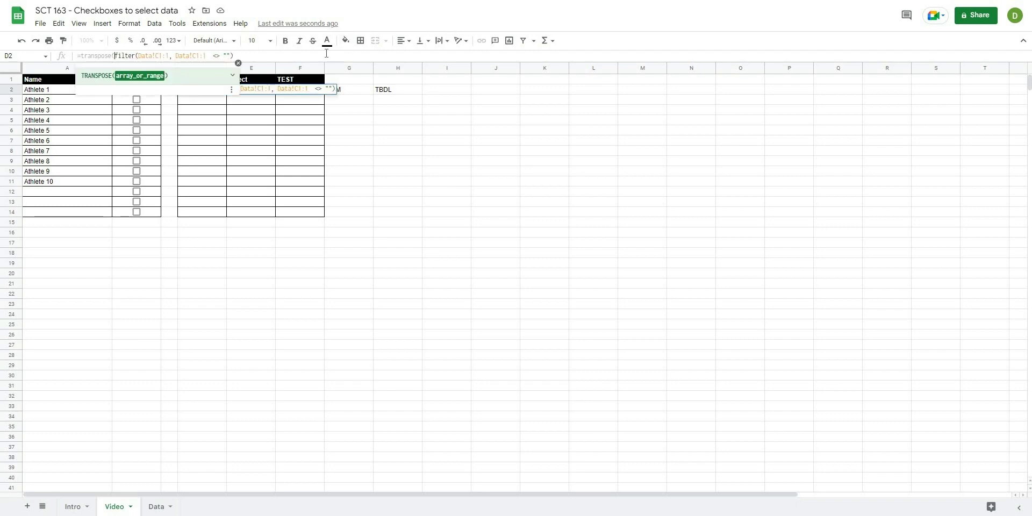
key("End")
type(")")
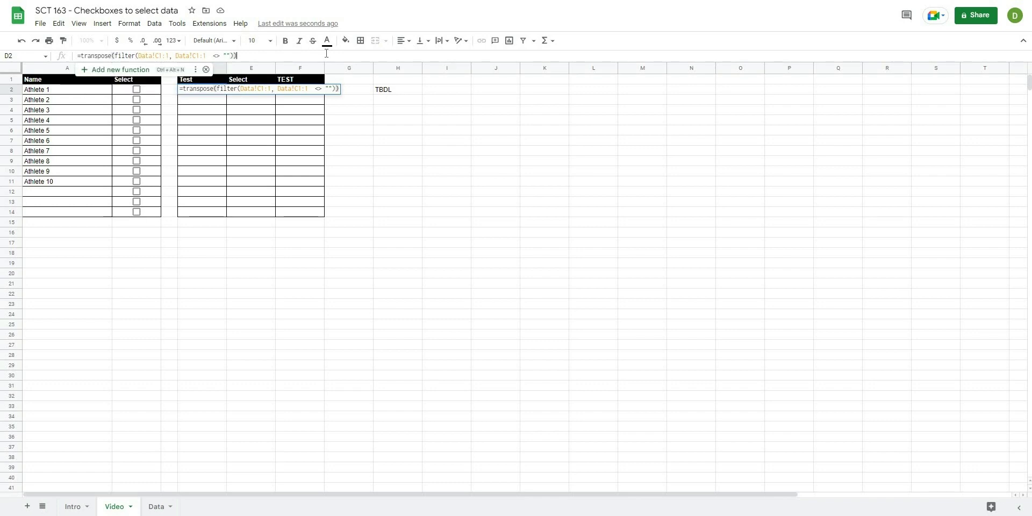
key("Return")
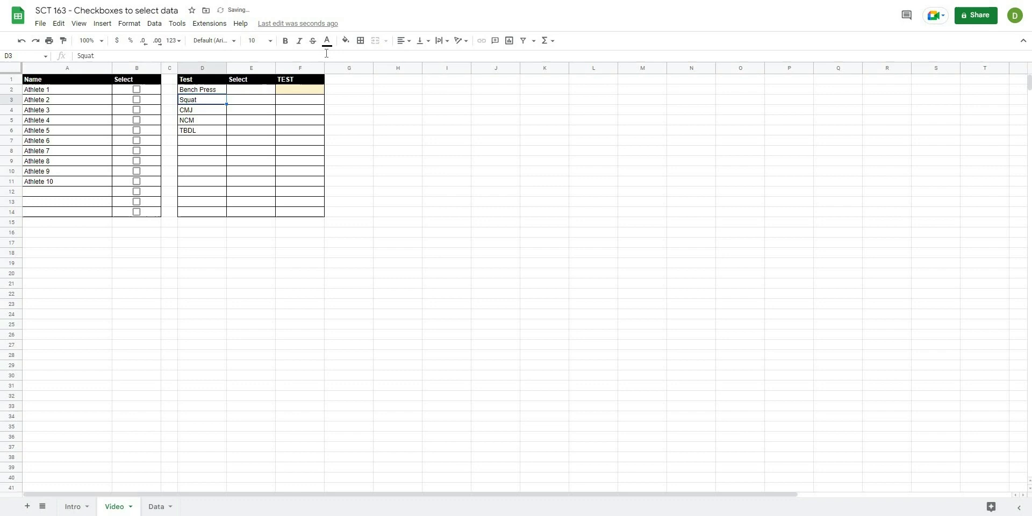
Insert checkboxes in cells E2:E14 of the tests' Select column.
left_click(285, 325)
left_click_drag(192, 92, 192, 214)
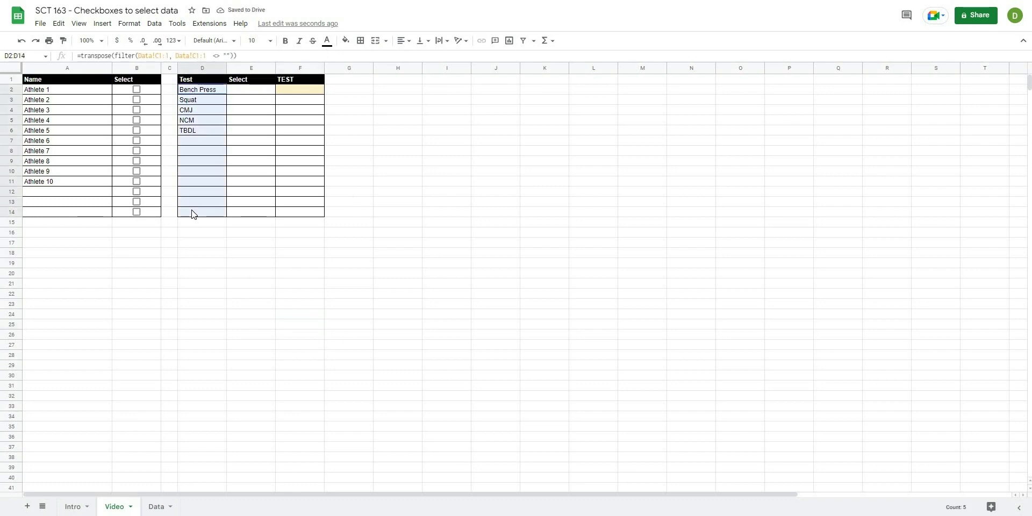
left_click(208, 92)
left_click(239, 251)
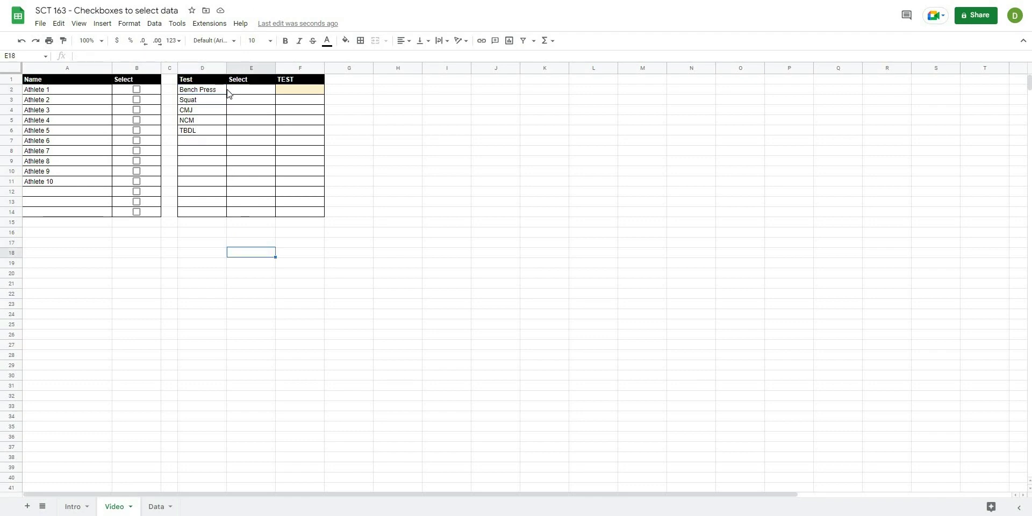
left_click_drag(248, 94, 249, 212)
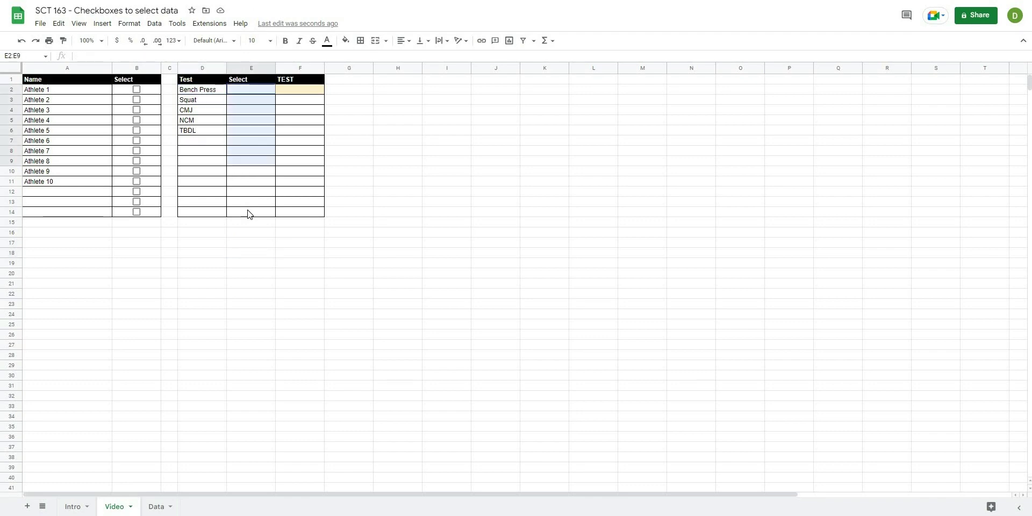
left_click(99, 24)
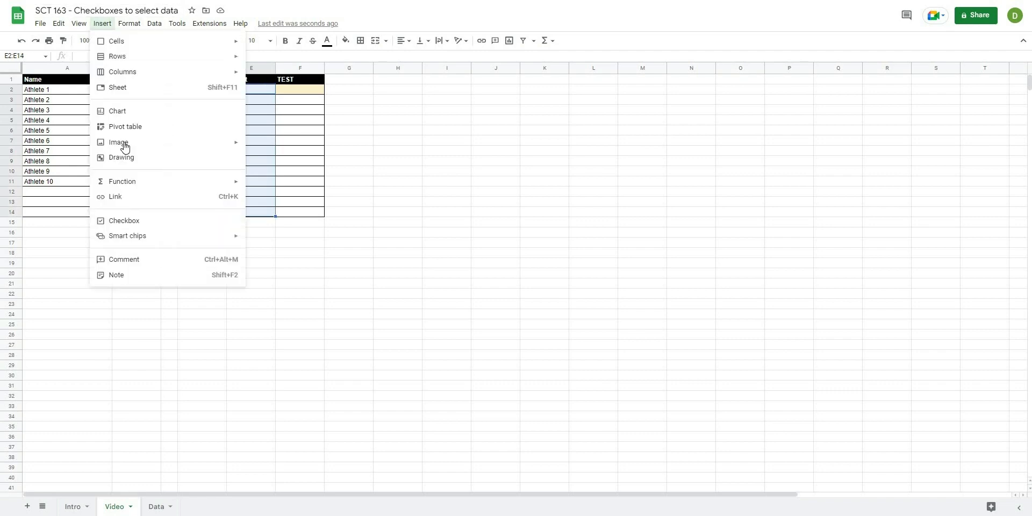
left_click(124, 221)
left_click(642, 273)
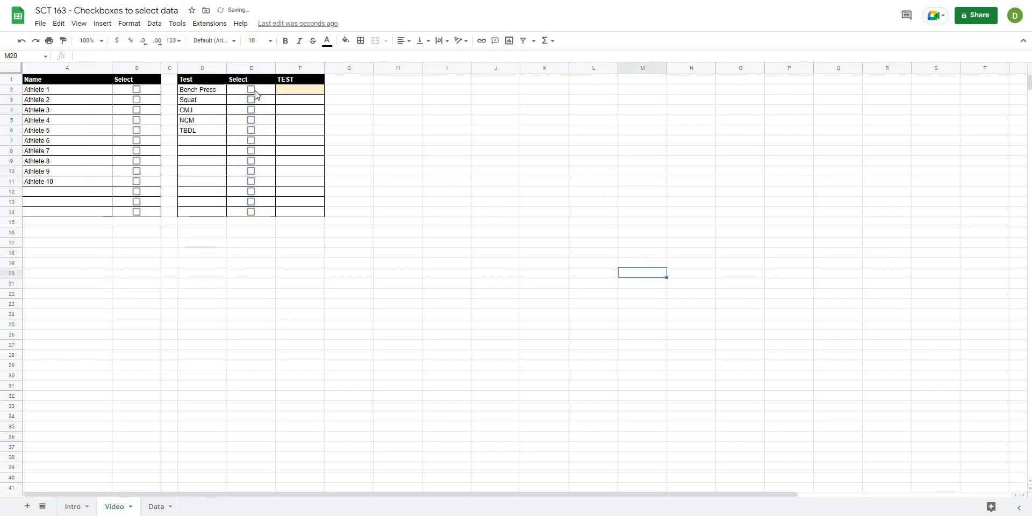
Try out the test checkboxes by ticking Bench Press, Squat and CMJ and clearing them again.
left_click(252, 89)
left_click(251, 110)
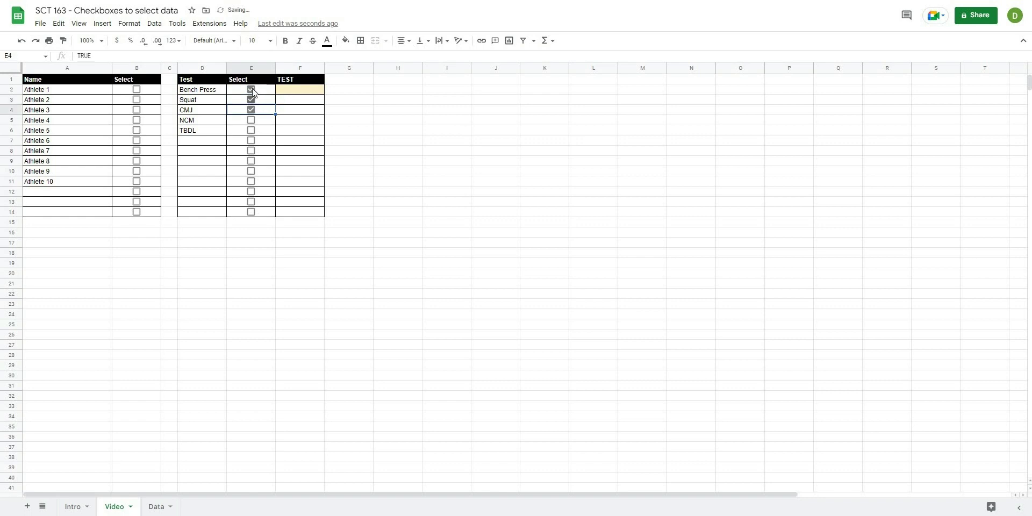
left_click(251, 110)
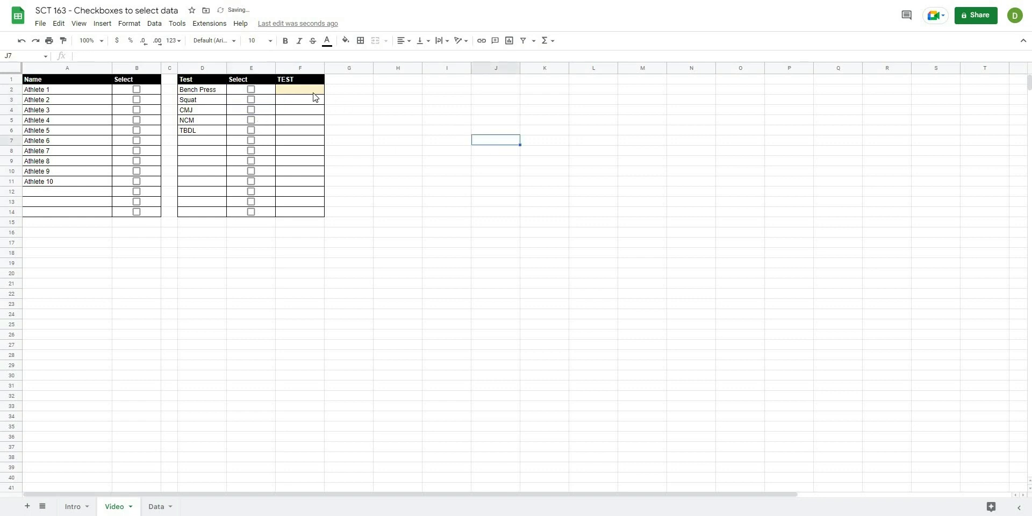
Enter =filter(D2:D14, E2:E14) in F2 under TEST to return the tests whose checkbox is ticked.
left_click(313, 92)
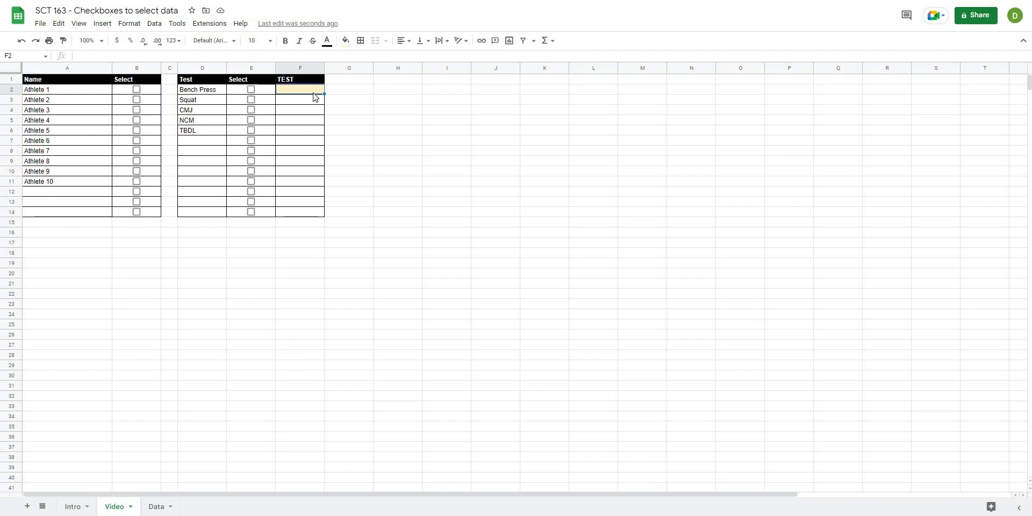
type("=filter(")
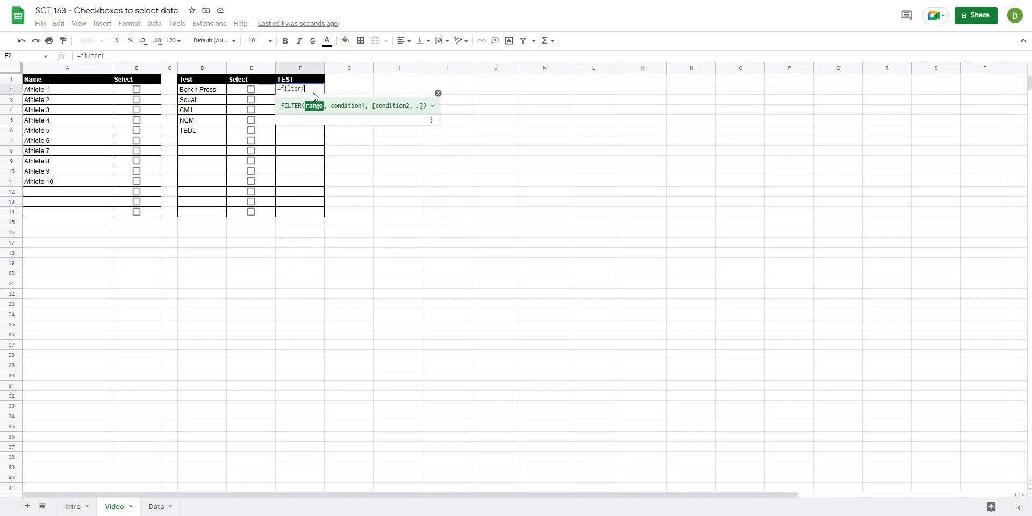
left_click_drag(202, 89, 212, 218)
type(",")
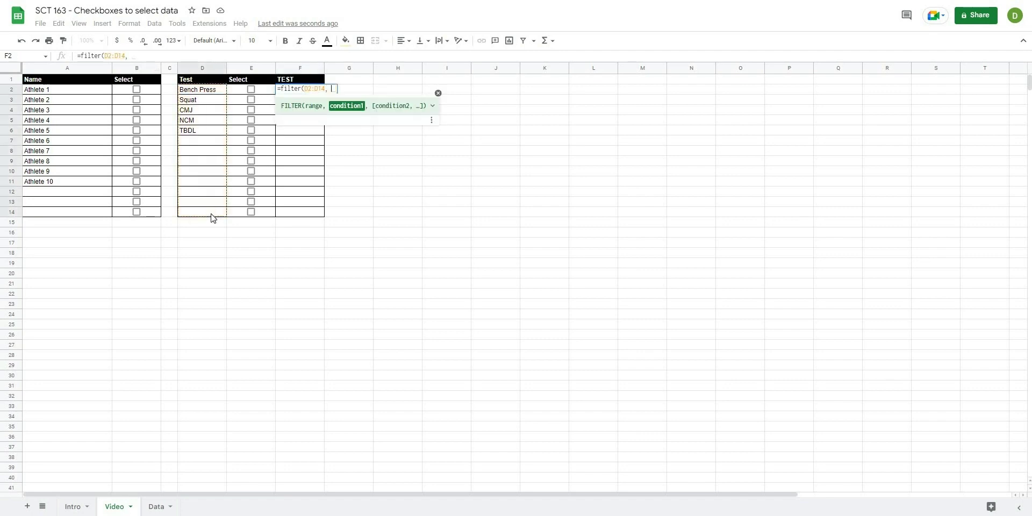
left_click_drag(241, 90, 252, 215)
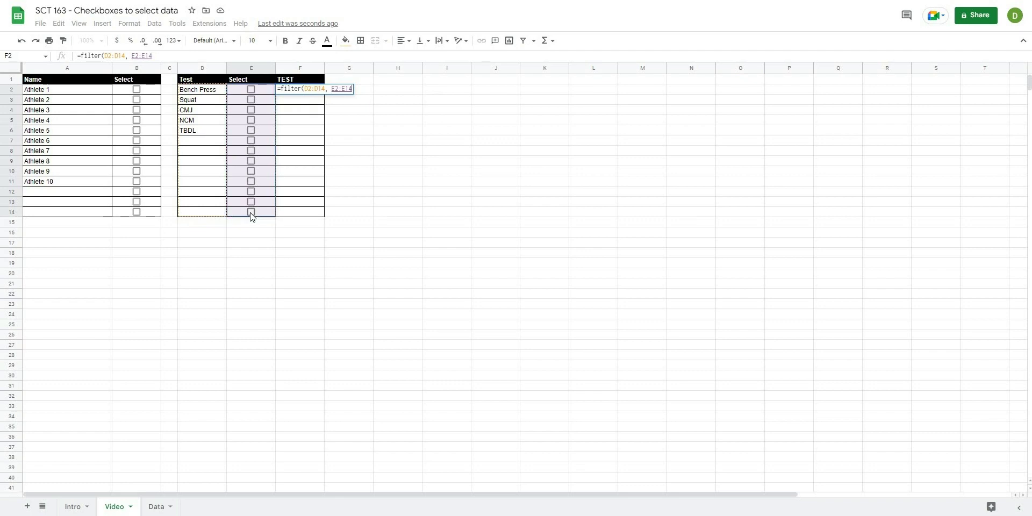
type(")")
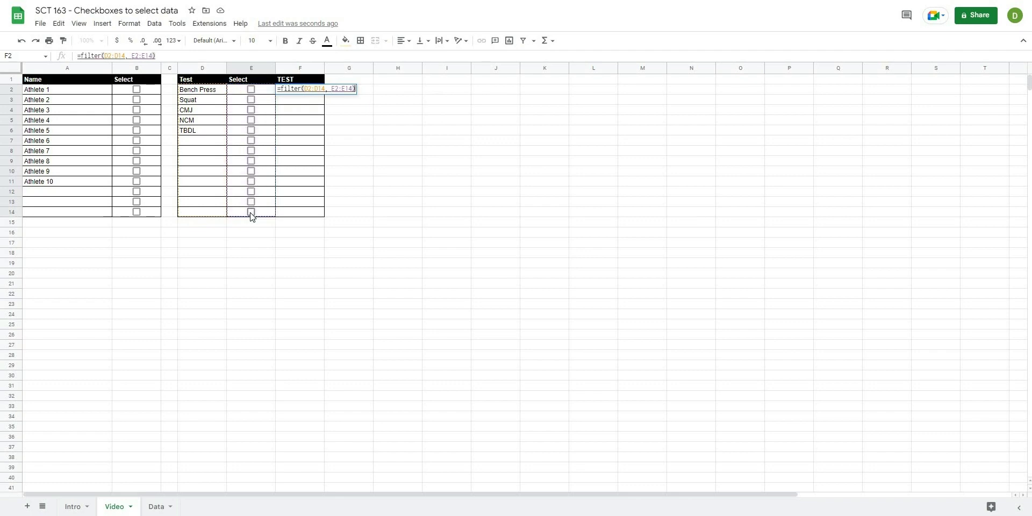
key("Return")
Test the F2 formula by toggling Bench Press, Squat, NCM and TBDL, leaving Squat and TBDL ticked.
left_click(251, 90)
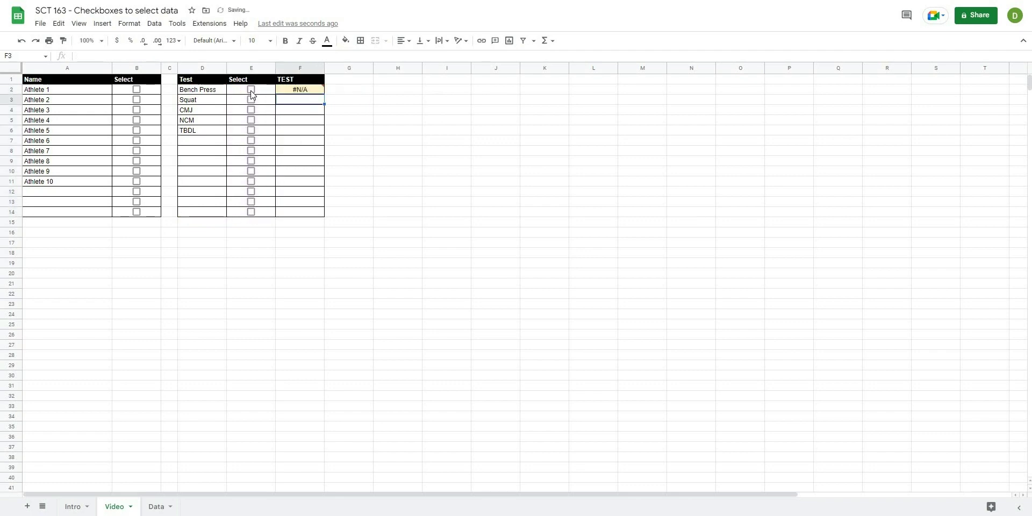
left_click(252, 106)
left_click(251, 120)
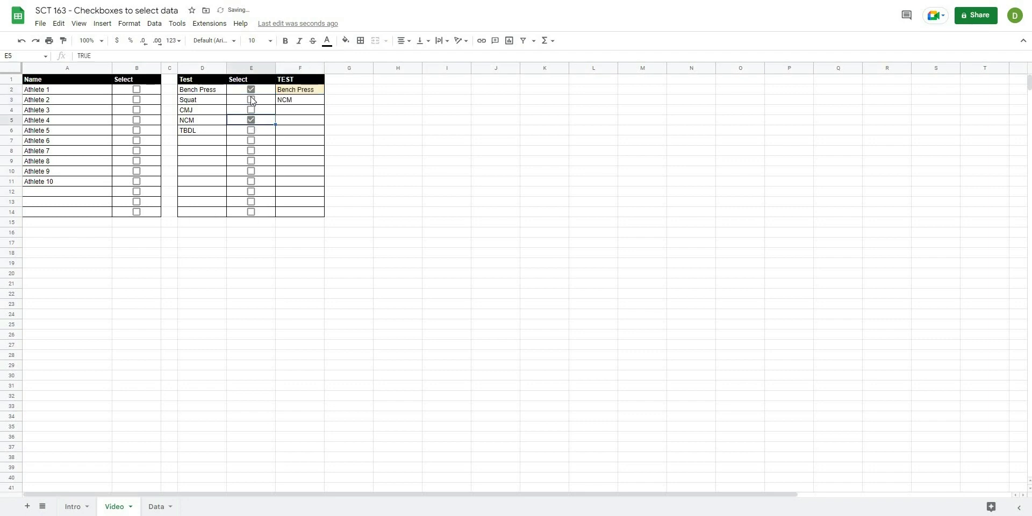
left_click(251, 99)
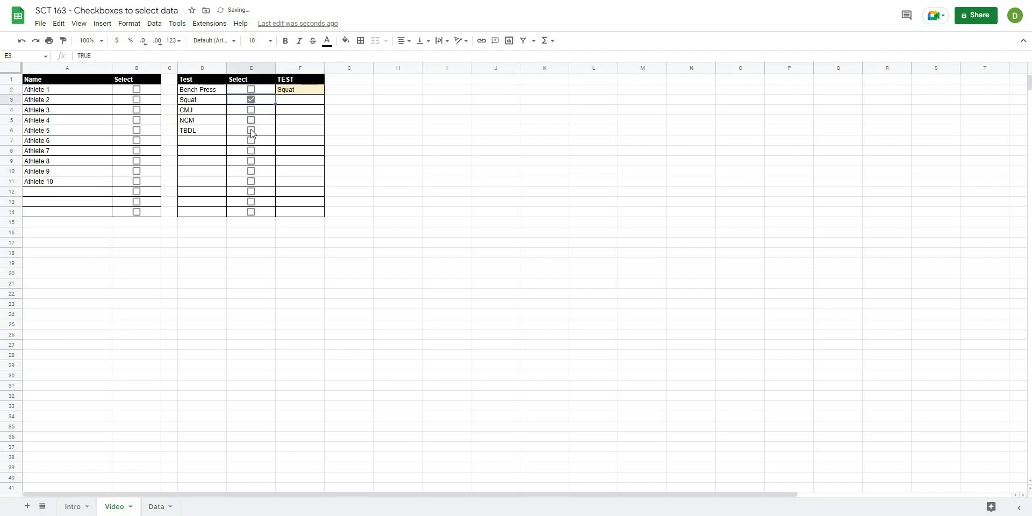
left_click(252, 120)
left_click(251, 130)
left_click(251, 120)
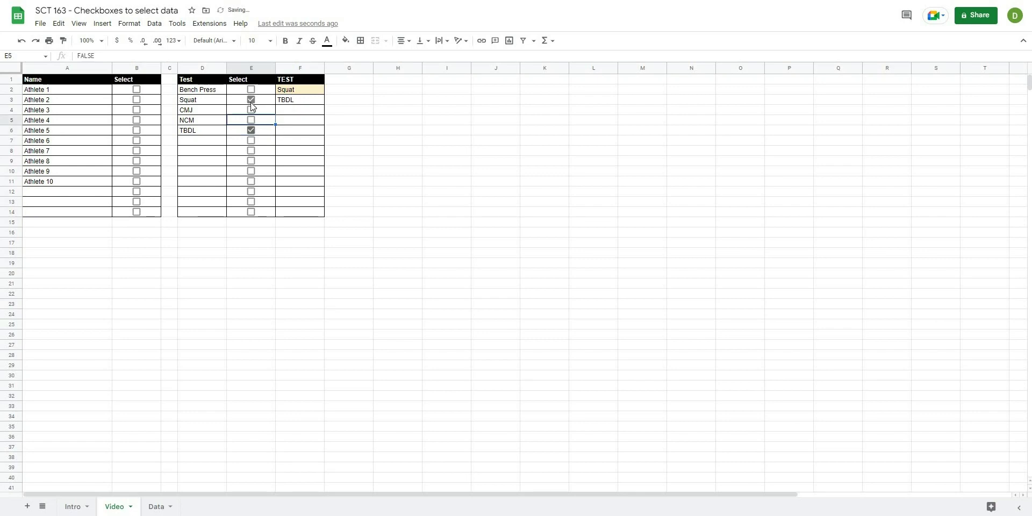
Clear the Squat and TBDL checkboxes and change the F2 formula to =iferror(filter(D2:D14, E2:E14),"").
left_click(251, 130)
left_click(251, 100)
left_click(300, 90)
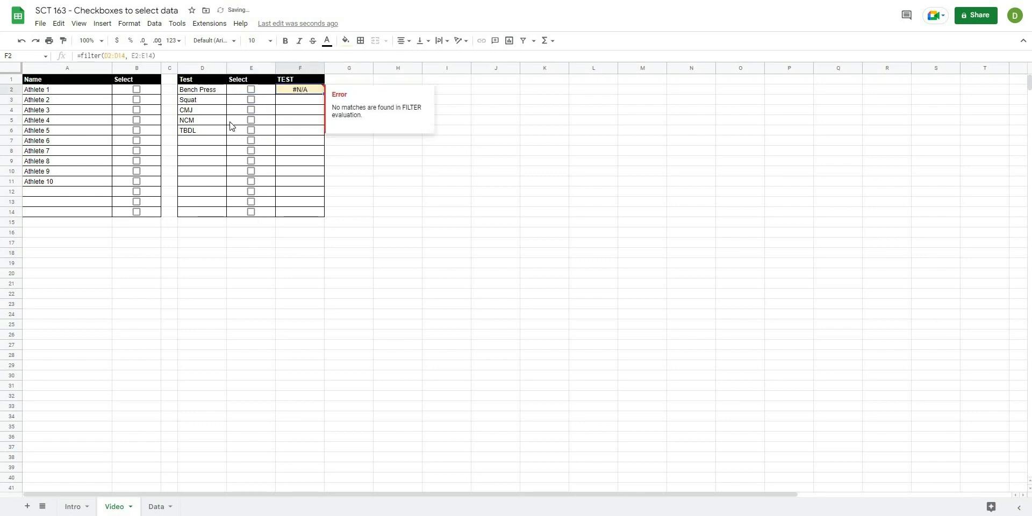
left_click(100, 54)
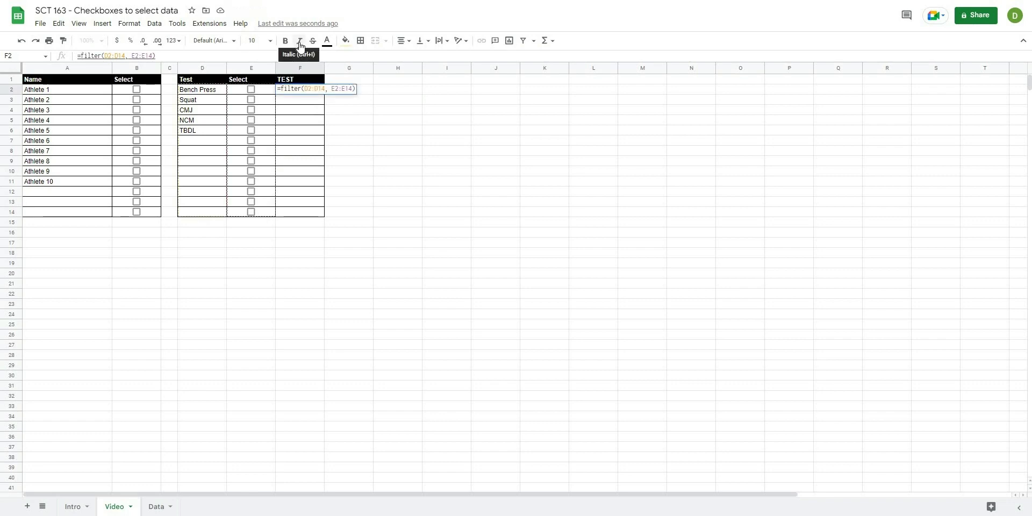
type("iferror(")
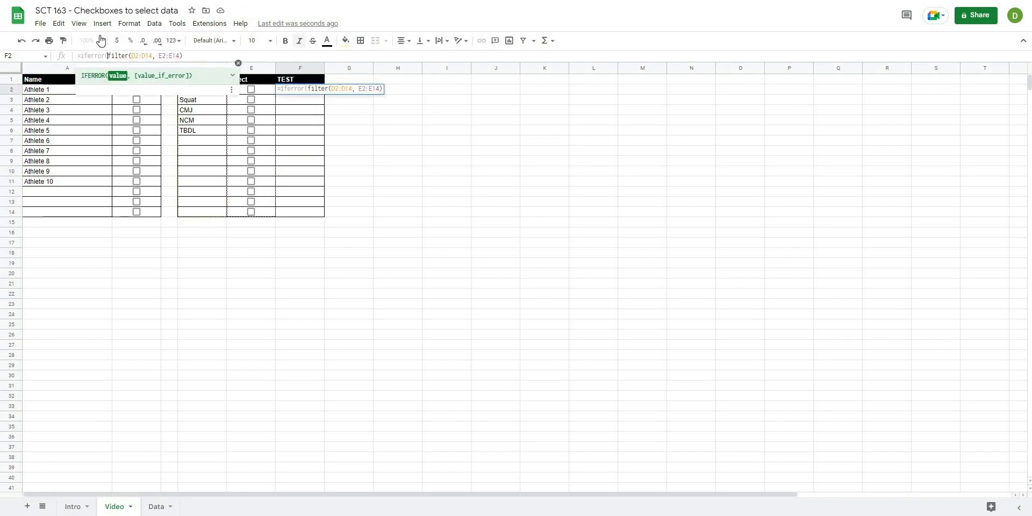
left_click(182, 55)
type(", \"\"")
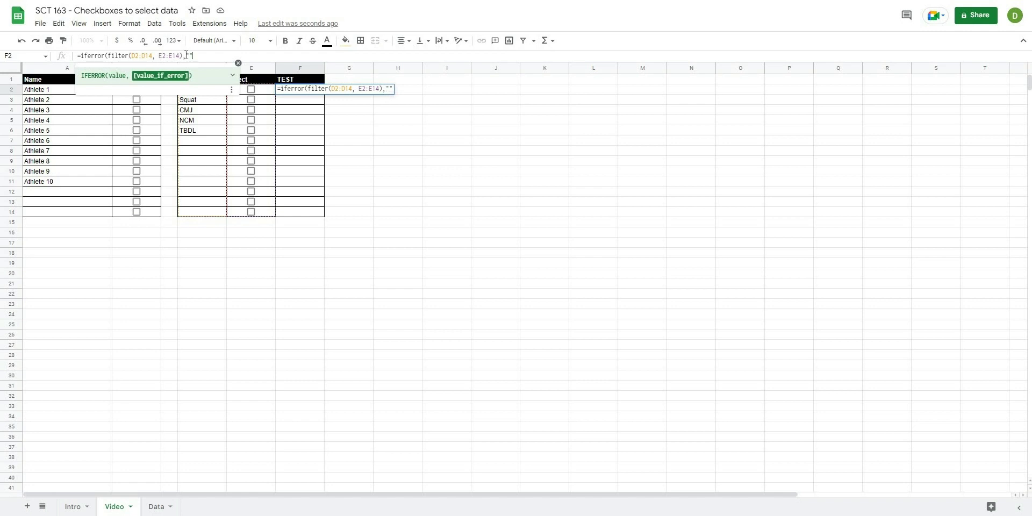
type(")")
key("Return")
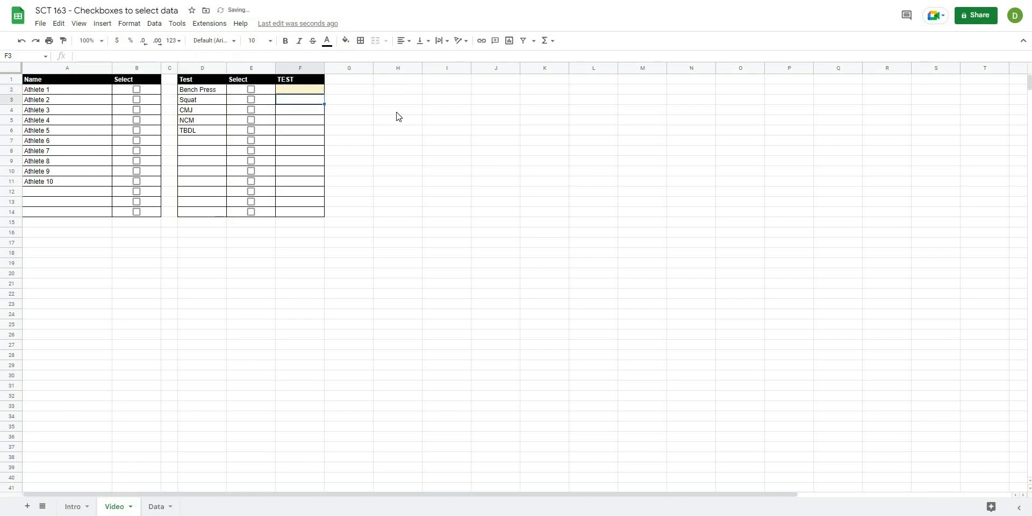
Test the revised F2 formula by toggling NCM and TBDL, leaving only TBDL ticked.
left_click(251, 120)
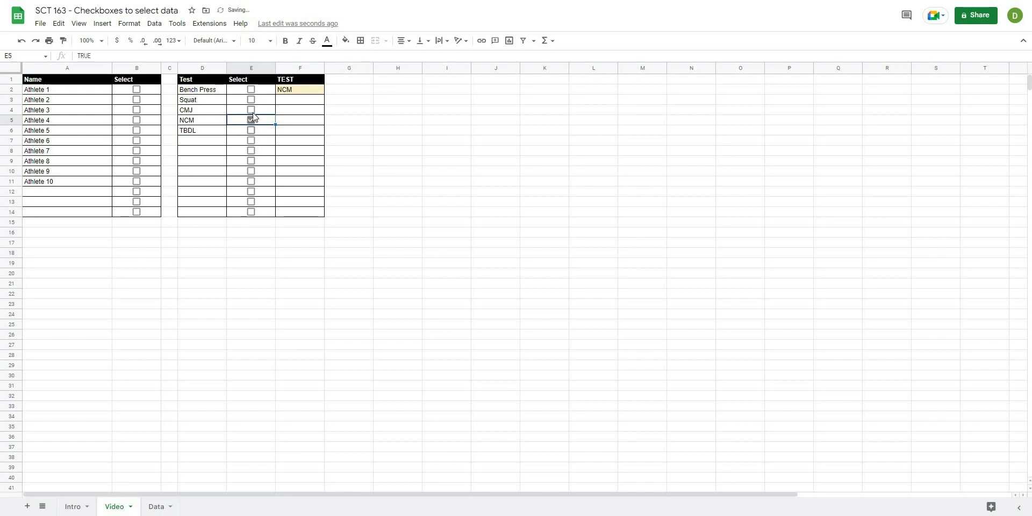
left_click(251, 130)
left_click(251, 120)
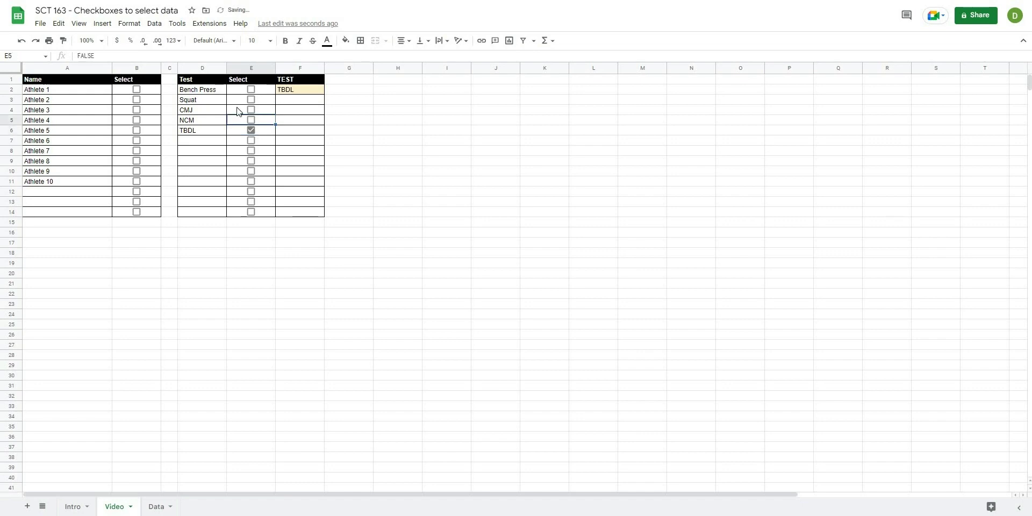
Try out the athlete checkboxes by ticking Athlete 1 through Athlete 10 and clearing them all again.
left_click(138, 90)
left_click(138, 100)
left_click(137, 110)
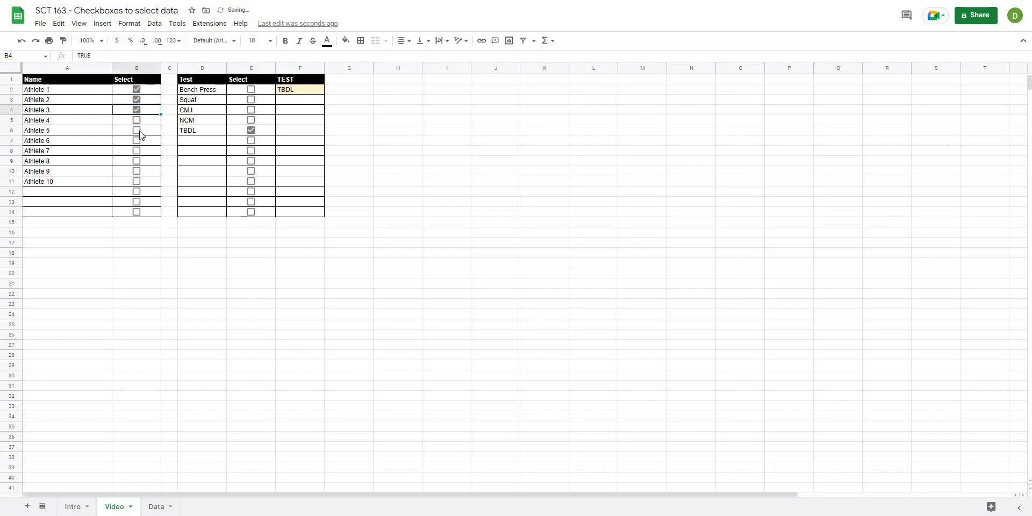
left_click(138, 120)
left_click(138, 131)
left_click(138, 141)
left_click(137, 151)
left_click(137, 161)
left_click(137, 171)
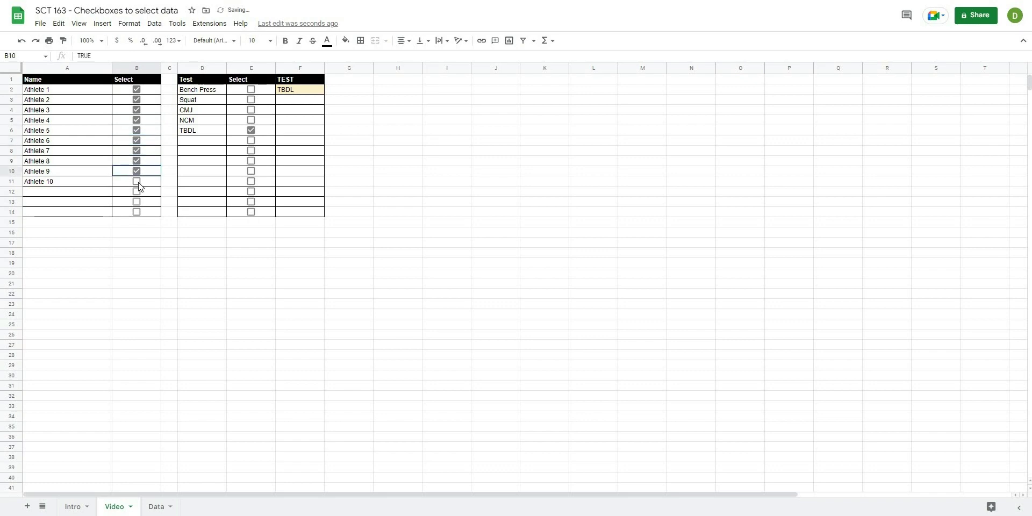
left_click(138, 182)
left_click(137, 182)
left_click(138, 172)
left_click(138, 161)
left_click(138, 151)
left_click(137, 141)
left_click(137, 131)
left_click(137, 121)
left_click(137, 110)
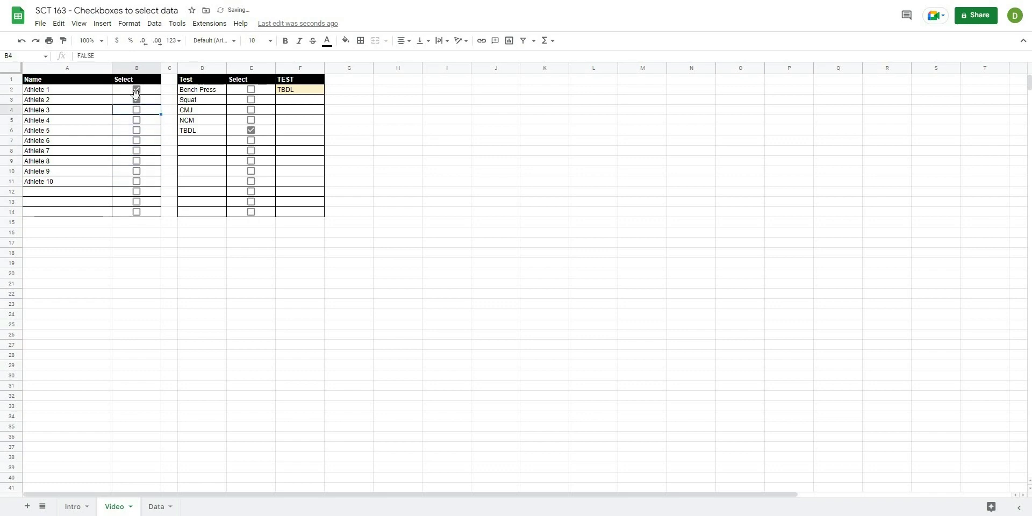
left_click(136, 100)
left_click(137, 89)
Enter the header Date in G1 and tick the checkboxes of Athlete 1 and Athlete 2.
left_click(438, 125)
left_click(364, 82)
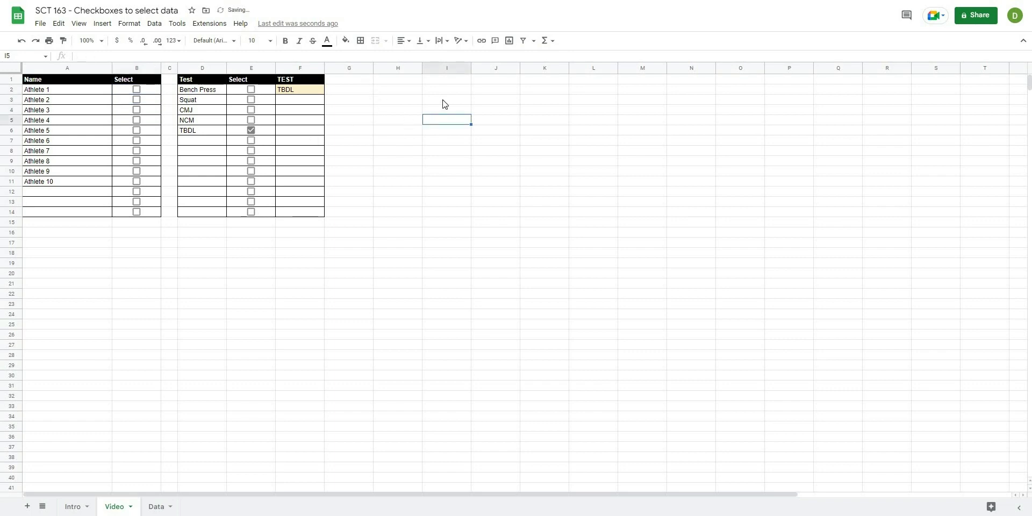
type("Date")
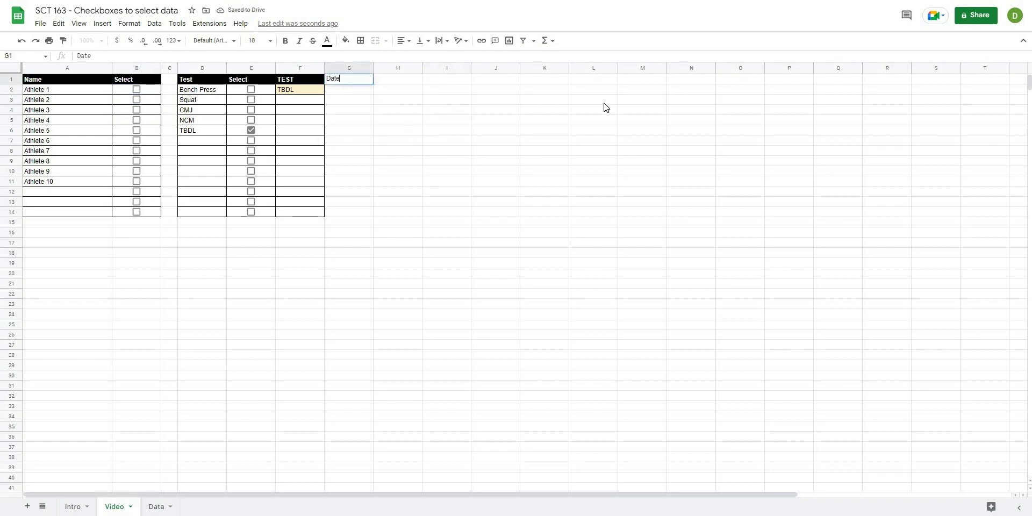
key("Return")
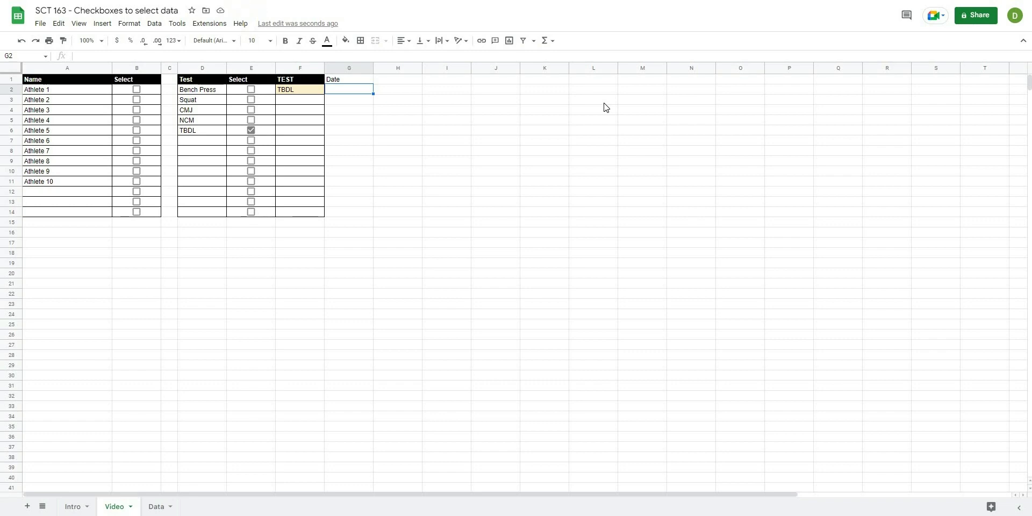
left_click(136, 100)
left_click(137, 89)
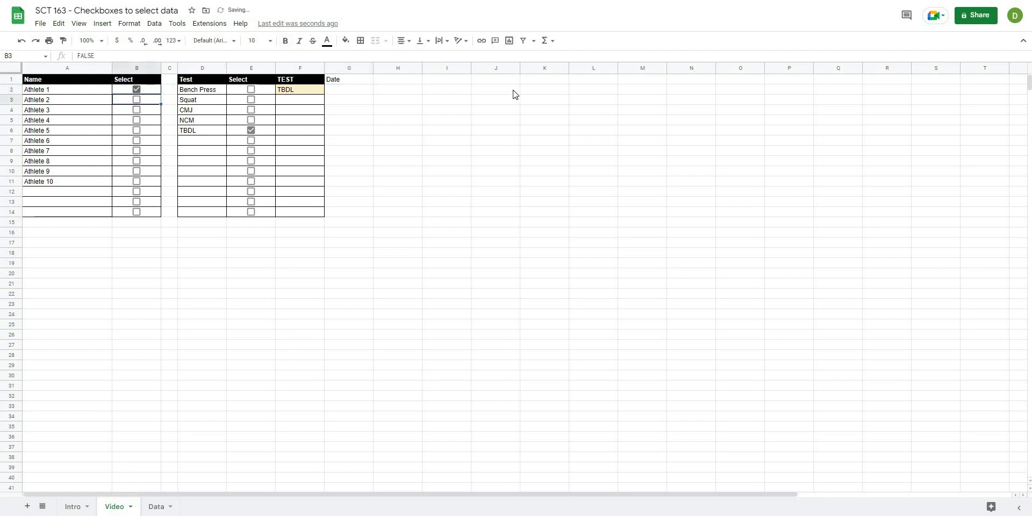
Begin a FILTER formula in G2 that returns Data!B2:B with the first condition Data!B2:B <> "".
left_click(353, 88)
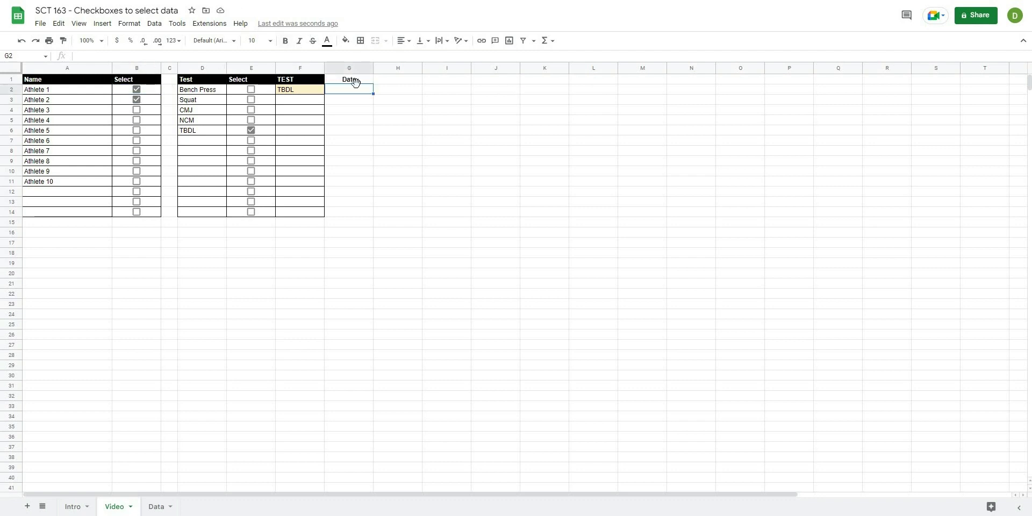
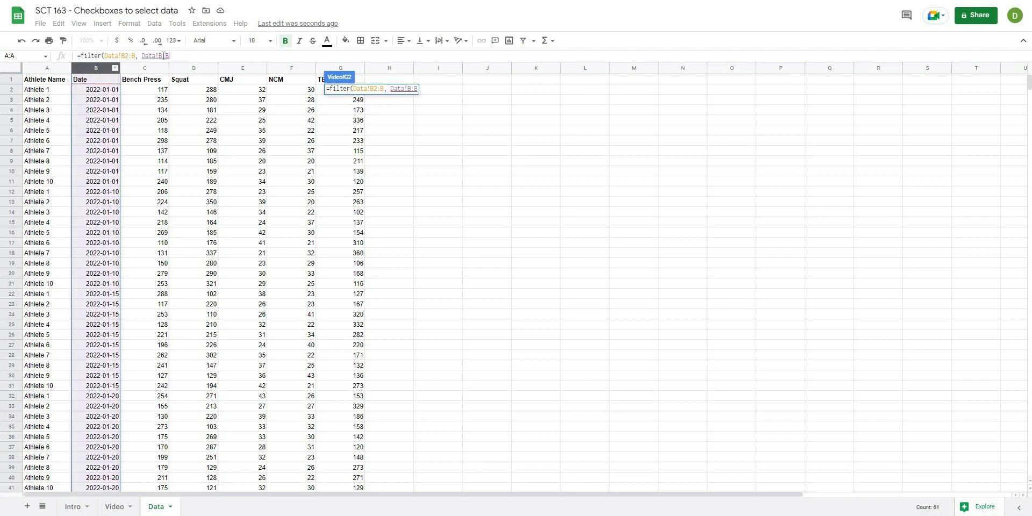
key("BackSpace")
key("BackSpace")
type("2:B <>")
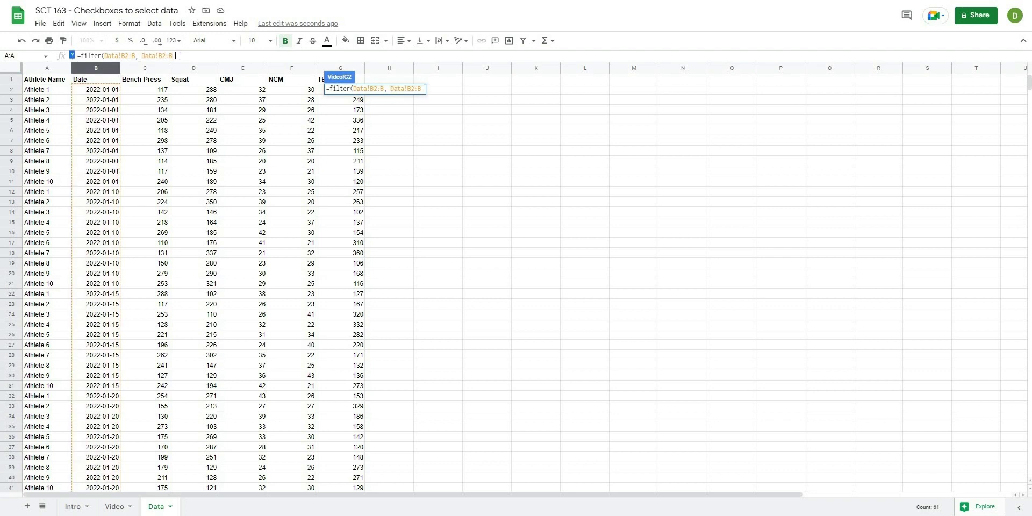
type(" \"\",")
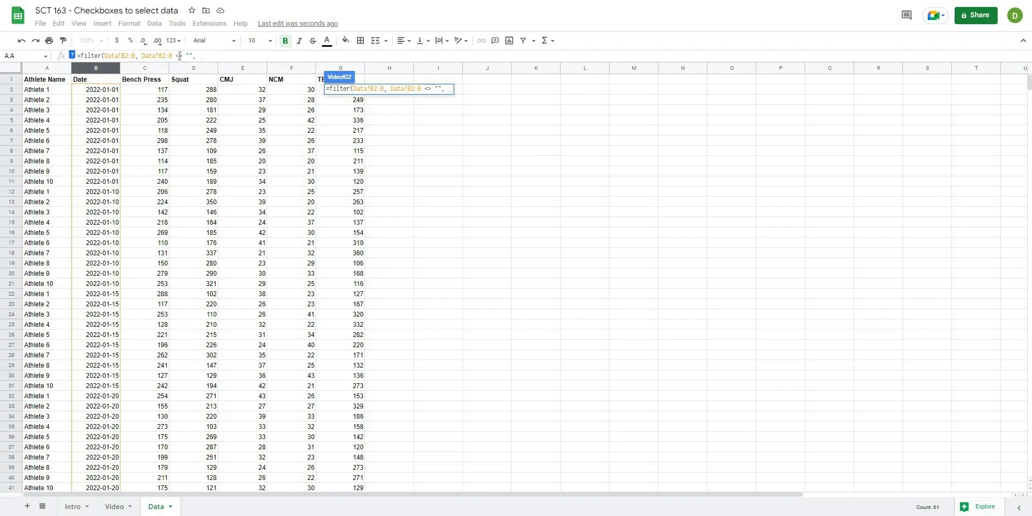
Add a MATCH condition to the G2 formula with Data!A2:A as its search key.
type("match(")
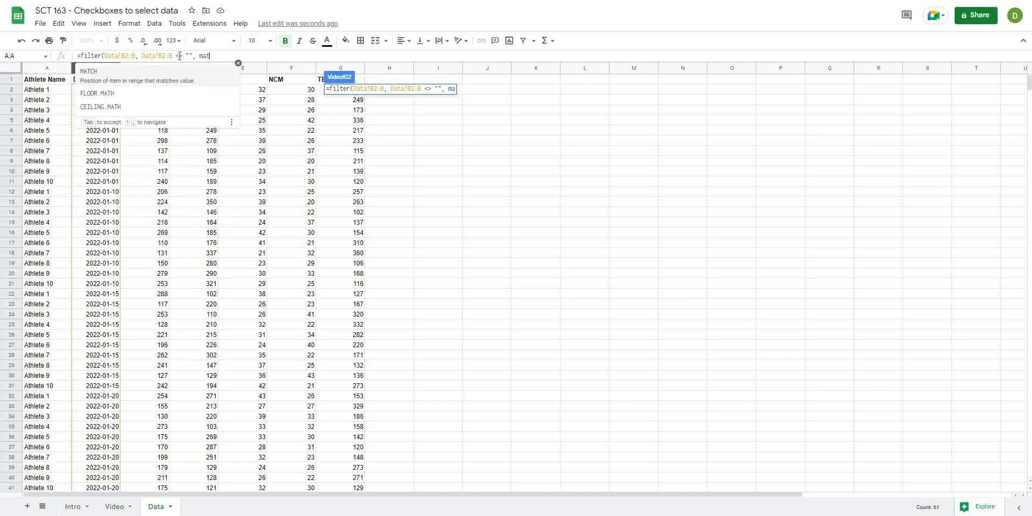
left_click(47, 65)
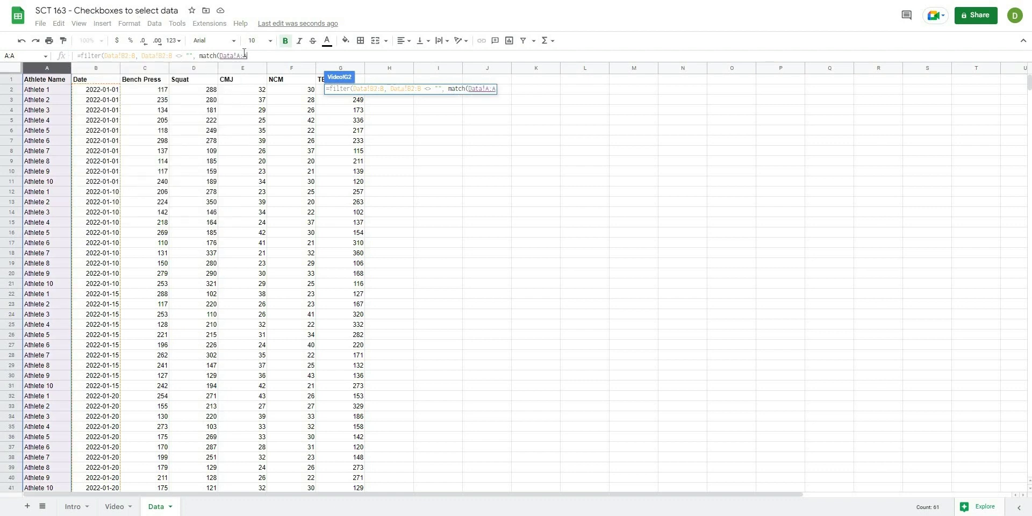
left_click(240, 55)
type("2:B")
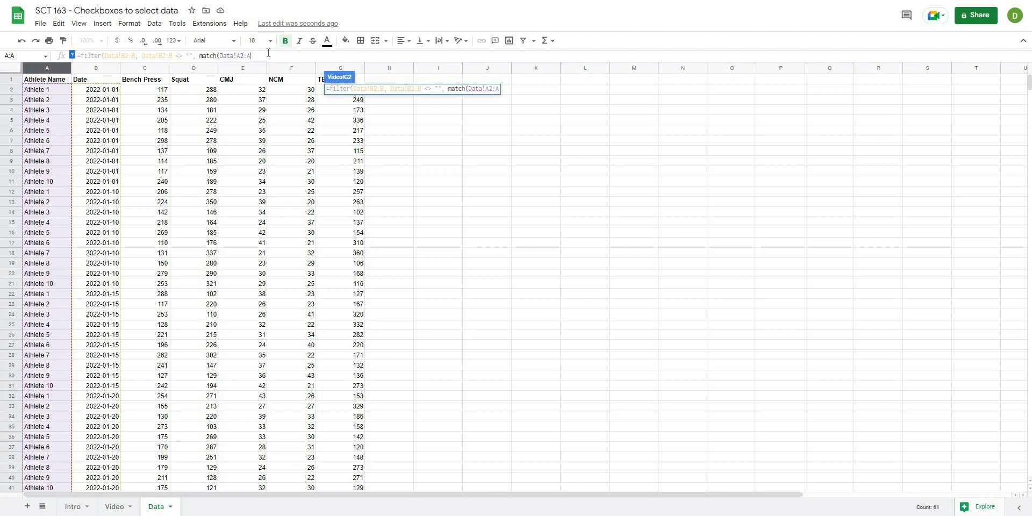
type(",")
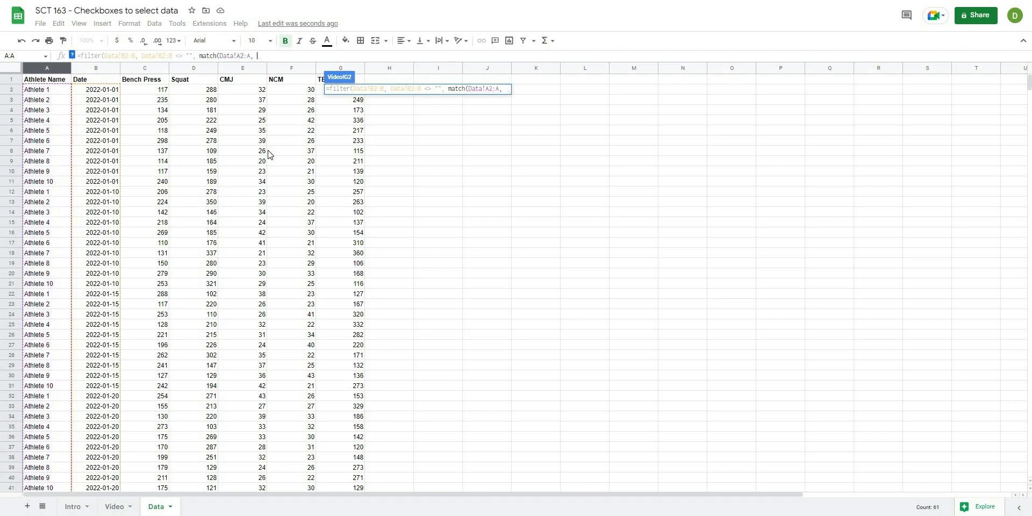
Complete the MATCH in G2 with filter(A2:A, B2:B = True) from the Video sheet and match type 0, and enter the formula.
left_click(128, 503)
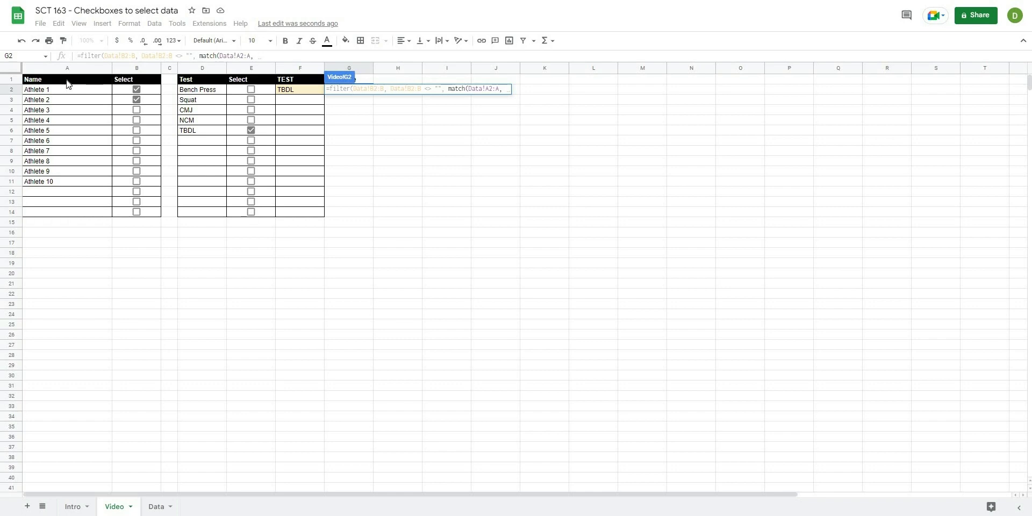
type("filter(")
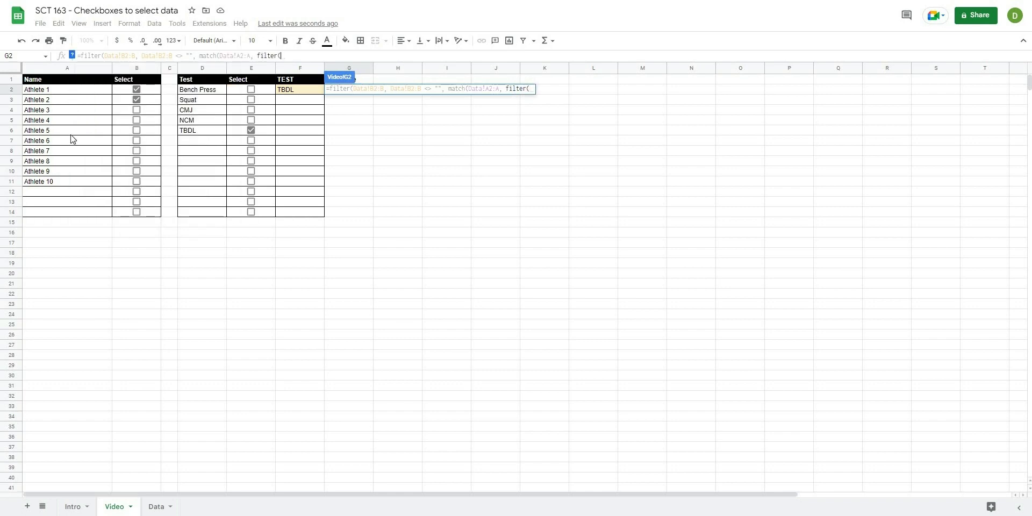
left_click_drag(67, 89, 64, 210)
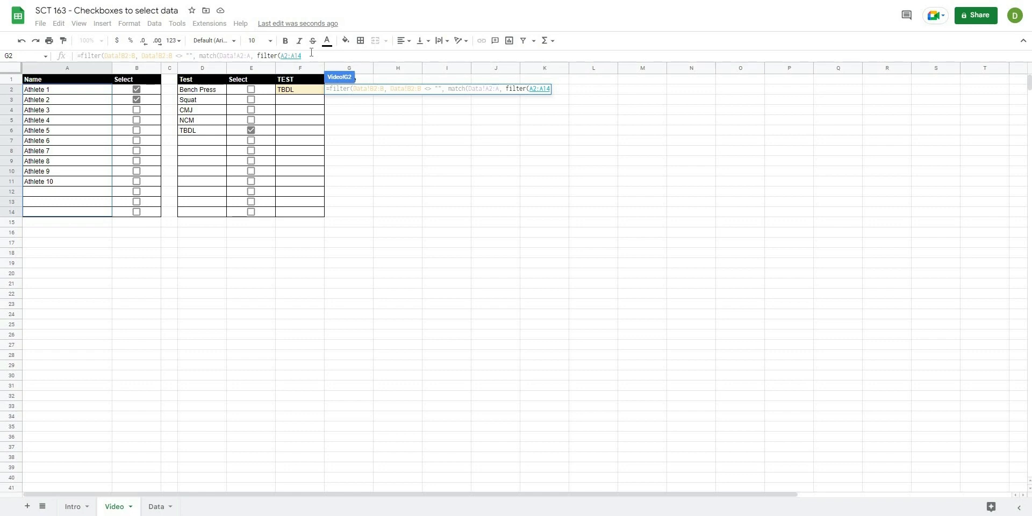
key("BackSpace")
key("BackSpace")
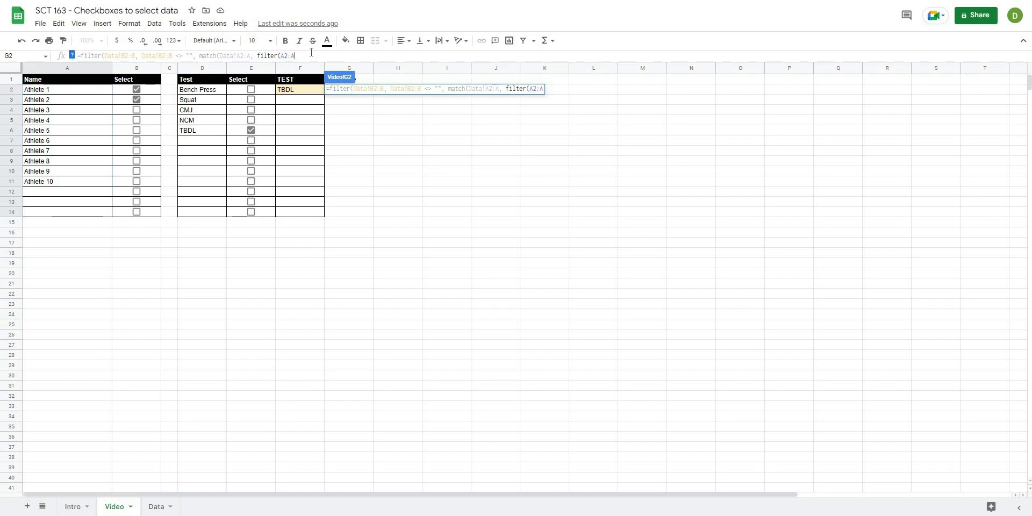
type(",")
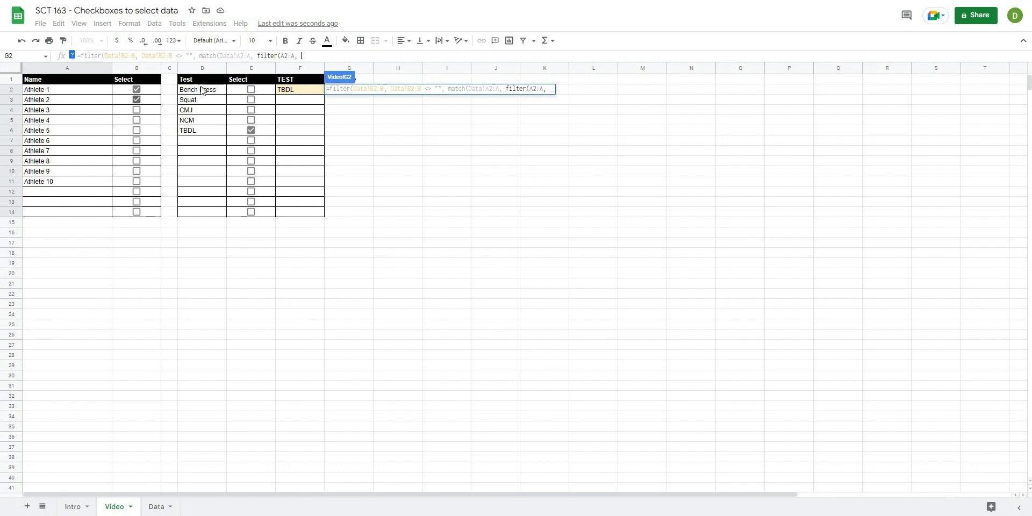
left_click_drag(136, 89, 142, 214)
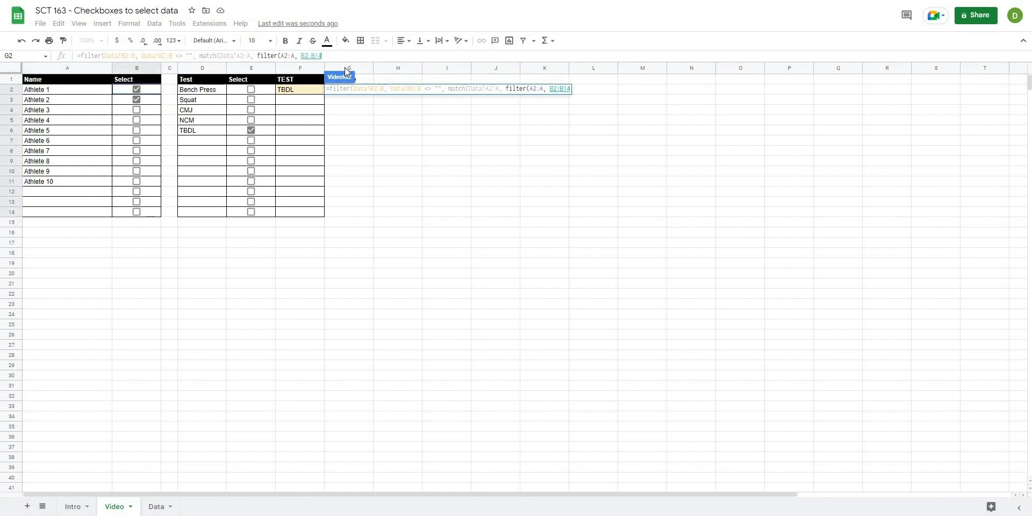
key("BackSpace")
key("BackSpace")
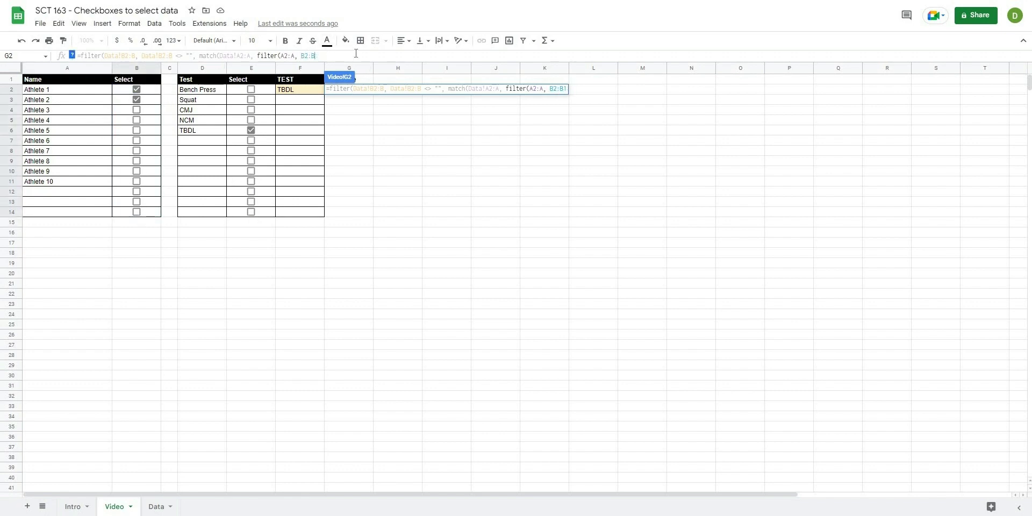
type("=True")
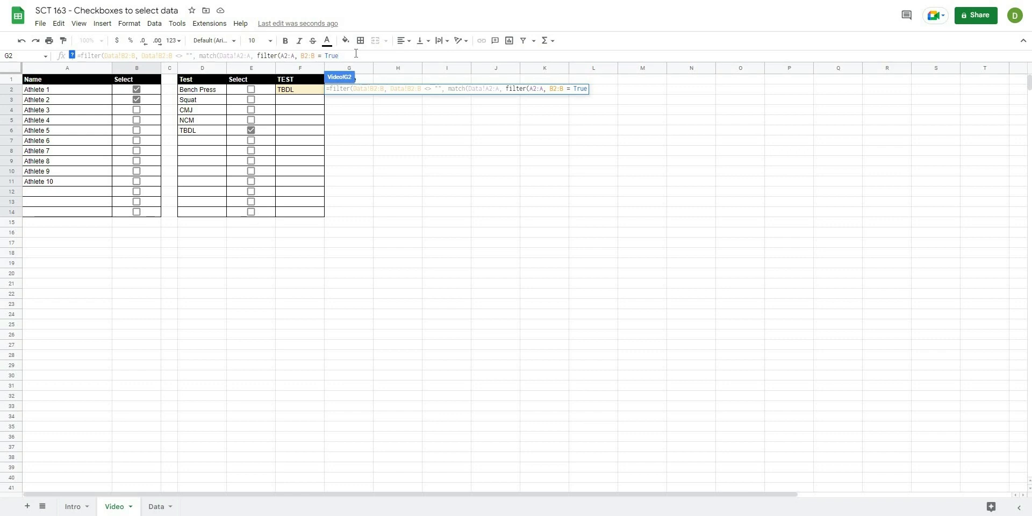
type(" ), 0))")
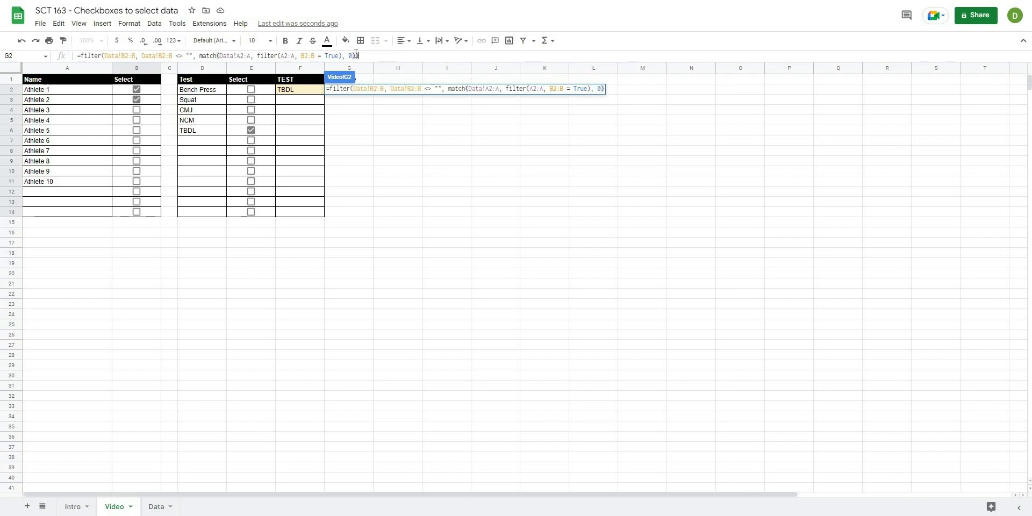
key("Return")
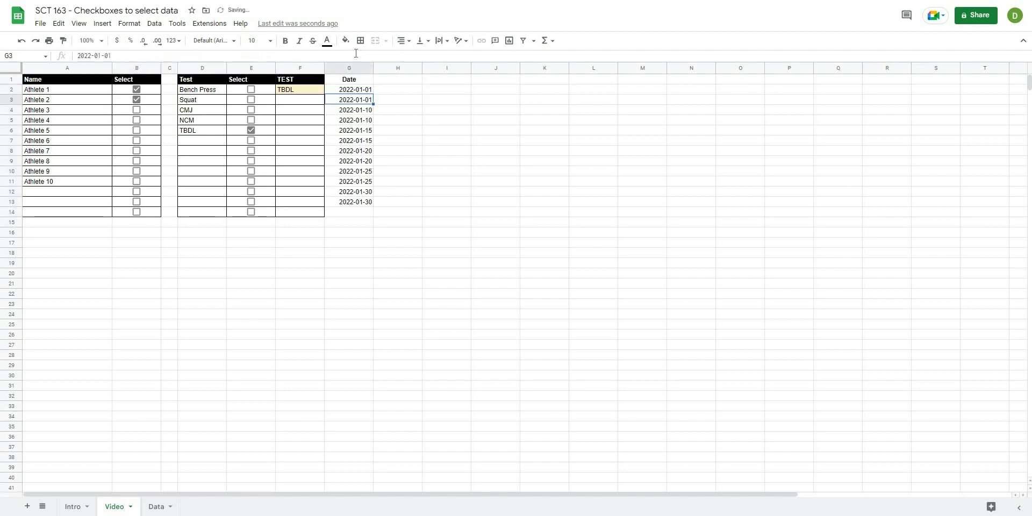
Test the G2 date formula by toggling several athletes' checkboxes, leaving Athlete 1, Athlete 2 and Athlete 4 ticked.
left_click(137, 101)
left_click(137, 100)
left_click(136, 110)
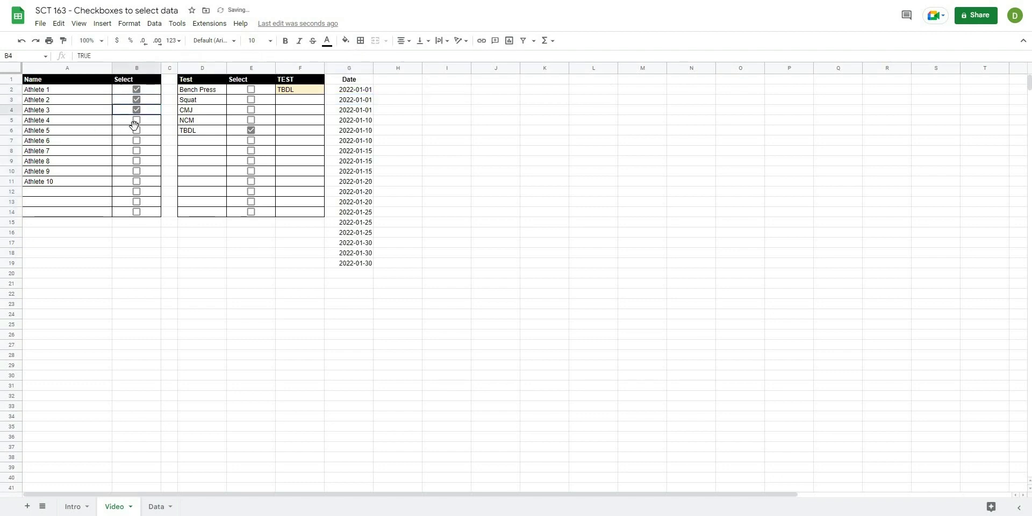
left_click(136, 130)
left_click(136, 140)
left_click(136, 151)
left_click(136, 161)
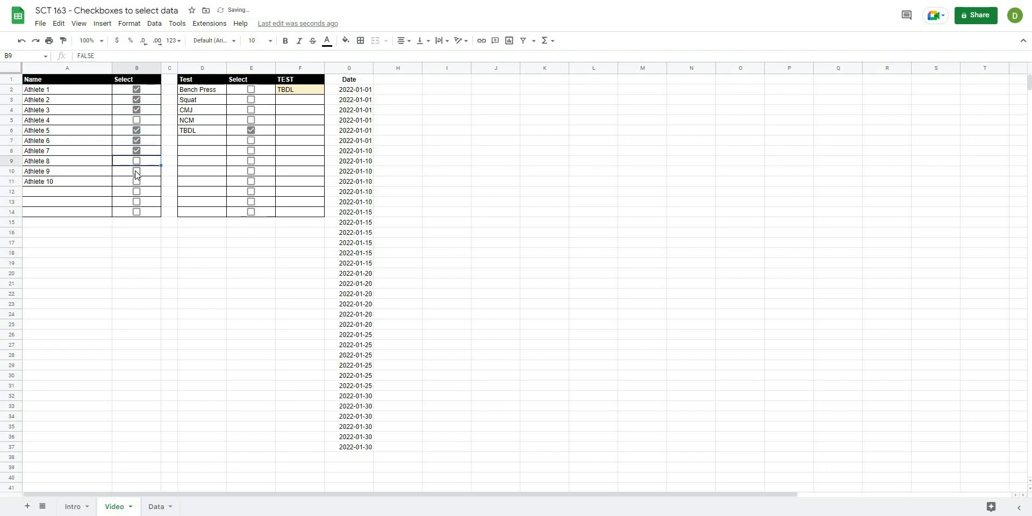
left_click(136, 150)
left_click(137, 161)
left_click(137, 140)
left_click(136, 130)
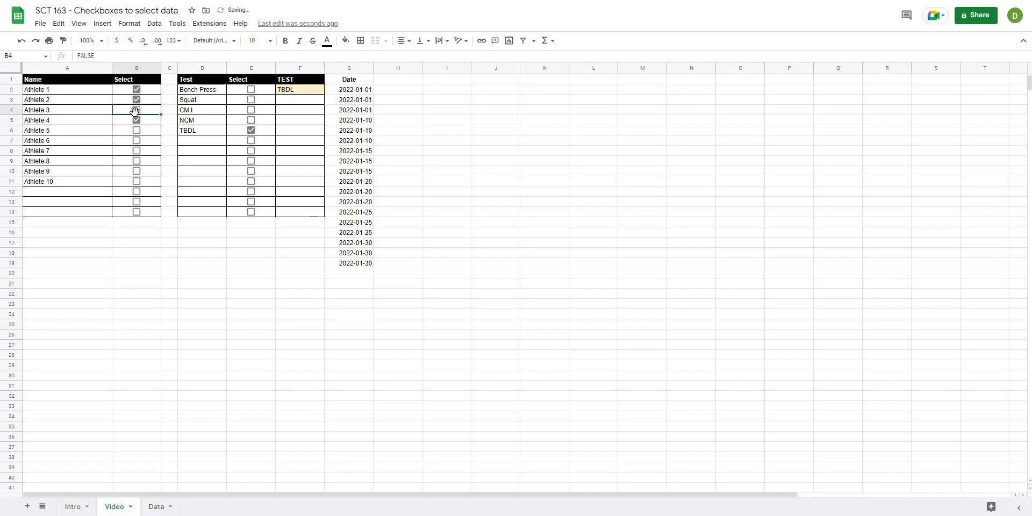
Untick every athlete except Athlete 1 and toggle Athlete 2 on and off to check the dates from G2.
left_click(136, 110)
left_click(137, 100)
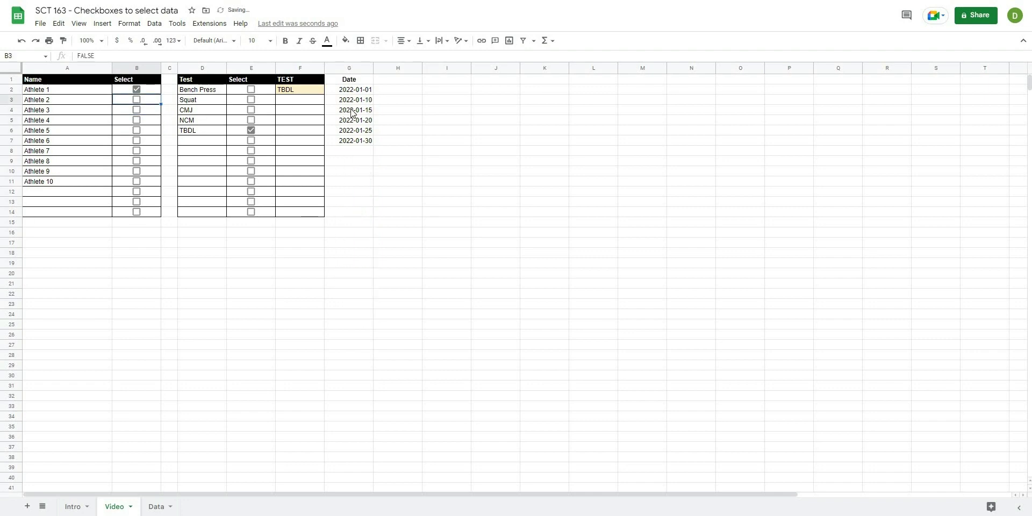
left_click(370, 91)
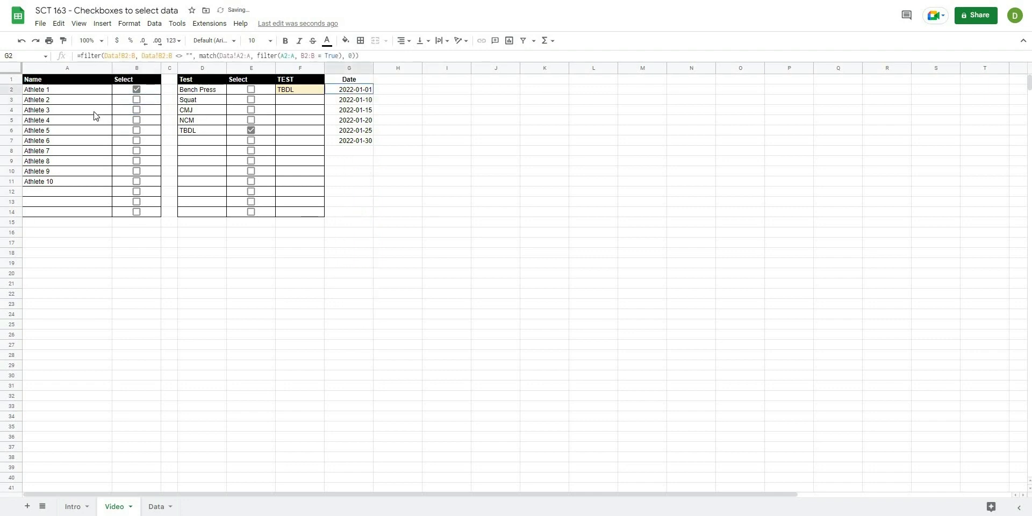
left_click(136, 100)
left_click(136, 100)
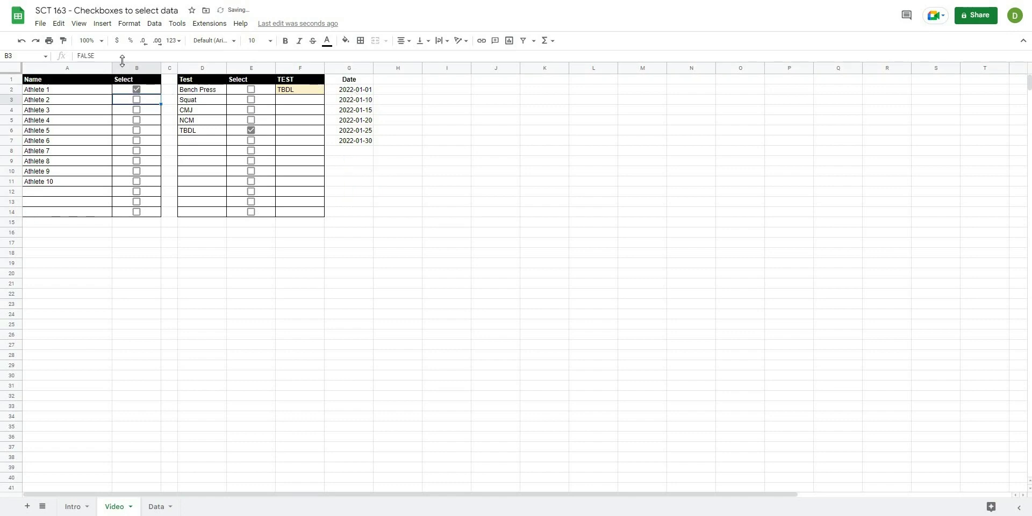
Wrap the date filter formula in G2 in a UNIQUE function and enter it.
left_click(353, 92)
left_click(260, 56)
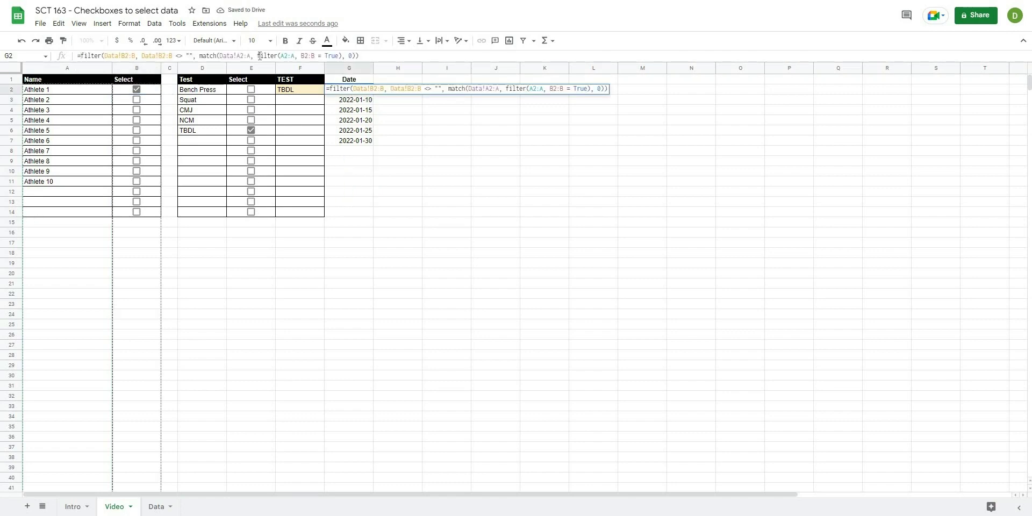
key("Home")
key("Right")
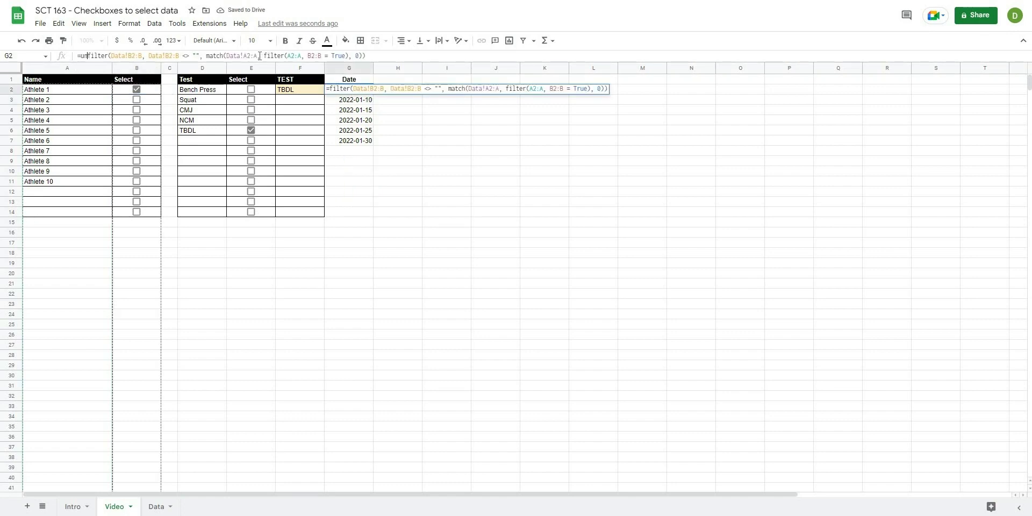
type("unique(")
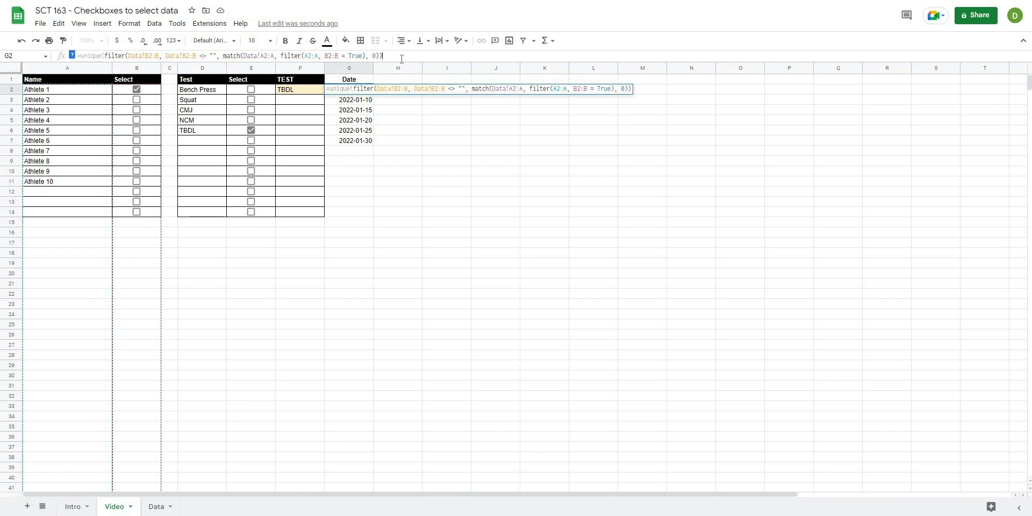
type(")")
key("Return")
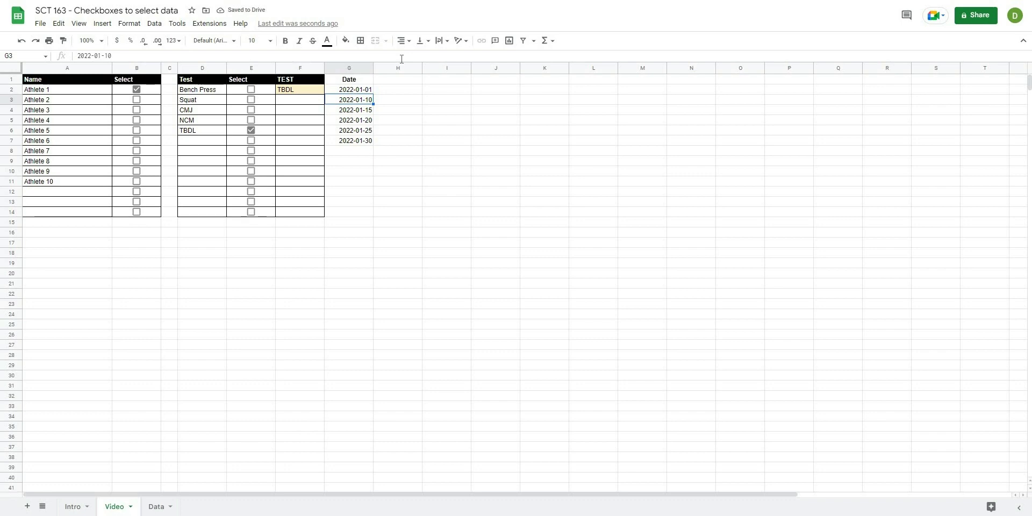
Toggle Athlete 1 off and on to test the date list, and tick Athlete 3.
left_click(138, 90)
left_click(137, 90)
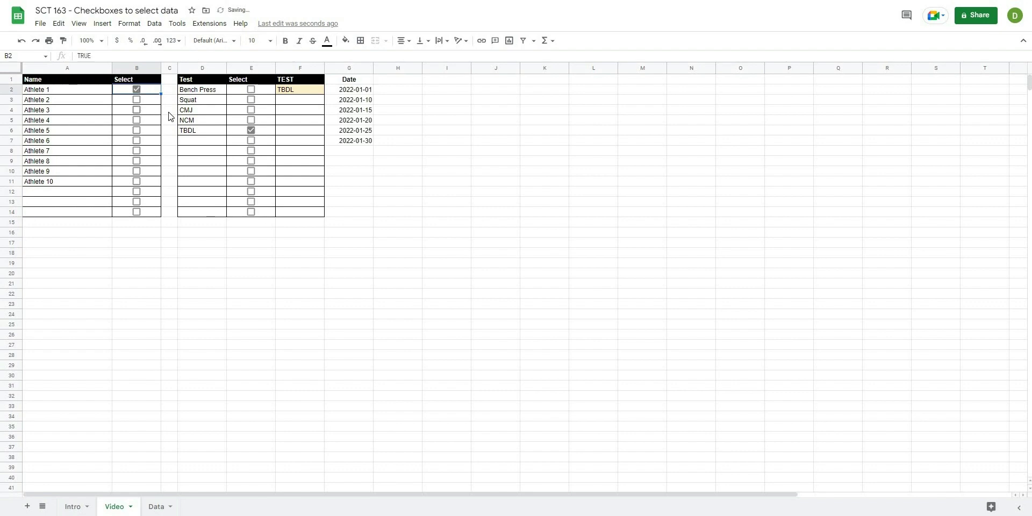
left_click(137, 109)
Wrap the G2 UNIQUE formula in IFERROR with "" as the fallback value and enter it.
key("Up")
key("Up")
key("Right")
key("Right")
key("Right")
key("Right")
key("Right")
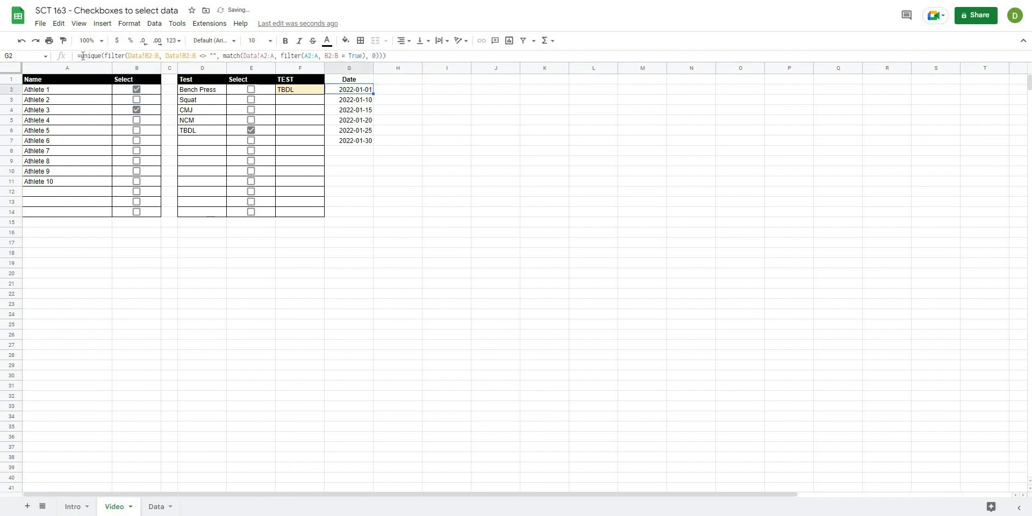
key("F2")
key("Home")
key("Right")
type("ifer")
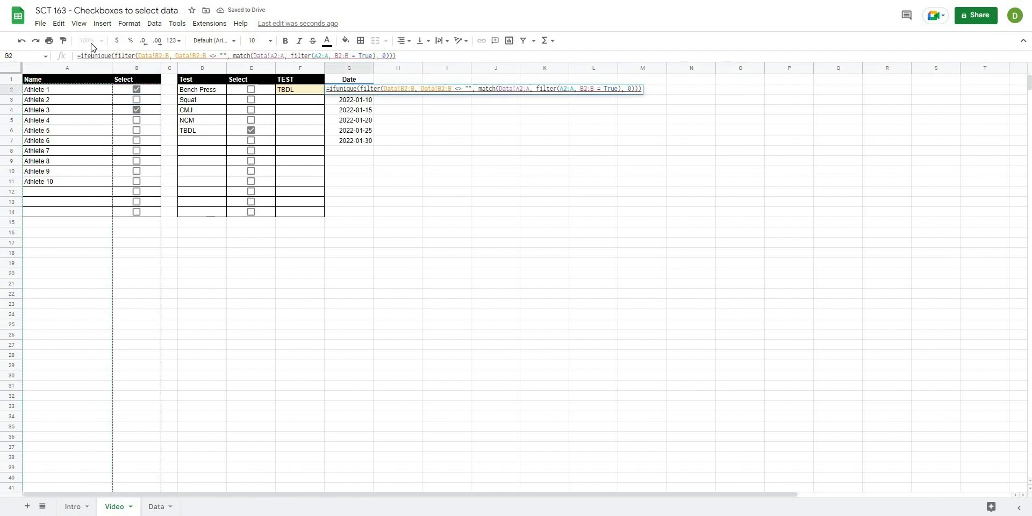
type("ror(")
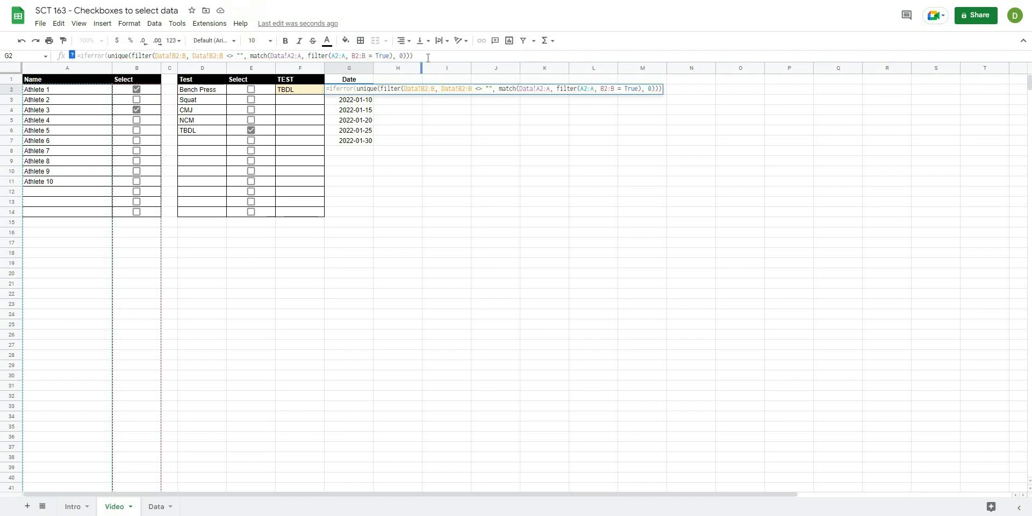
left_click(428, 57)
type("),\"\")")
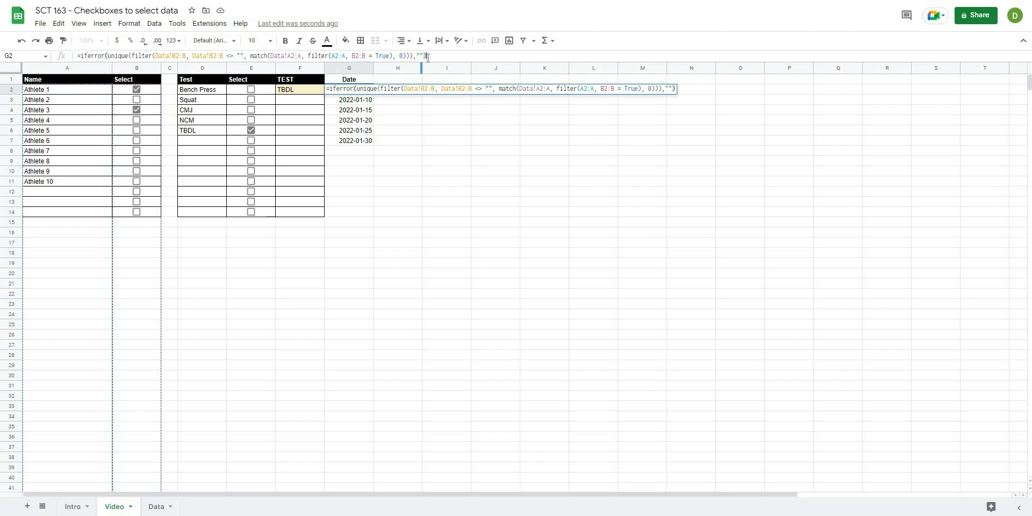
key("Return")
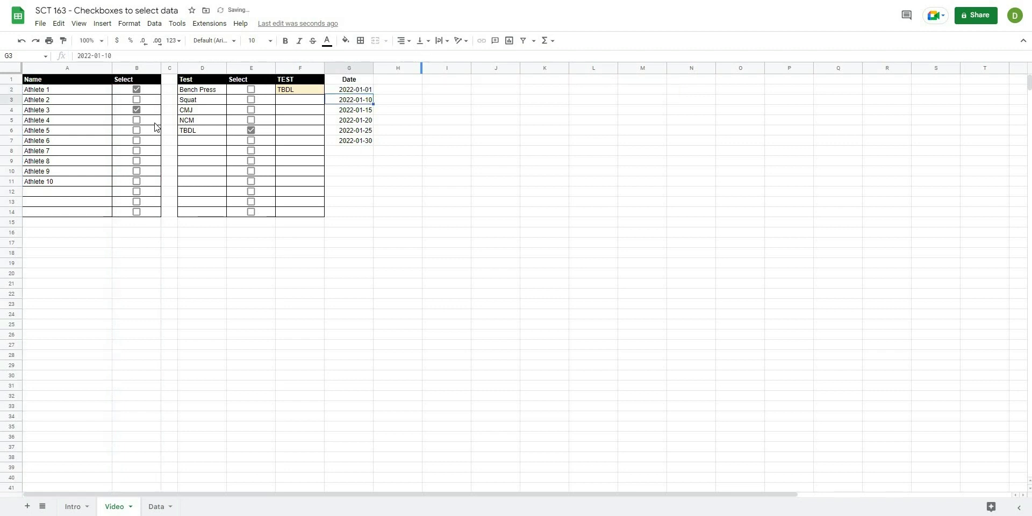
Tick the checkboxes of Athlete 4, Athlete 5 and Athlete 6.
left_click(137, 120)
left_click(136, 141)
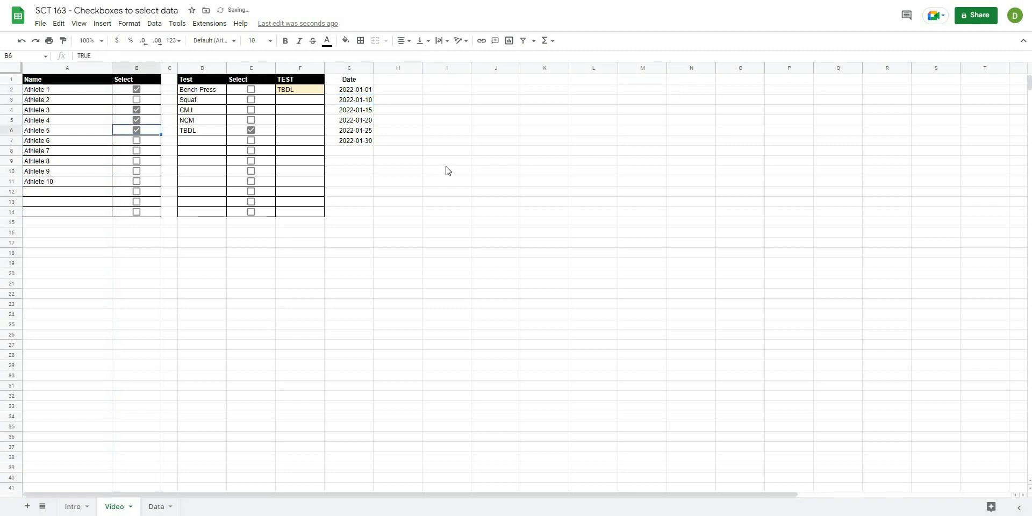
left_click(497, 153)
Enter a FILTER formula in H1 that returns the names in A2:A14 whose checkboxes in B2:B14 are ticked.
left_click(400, 83)
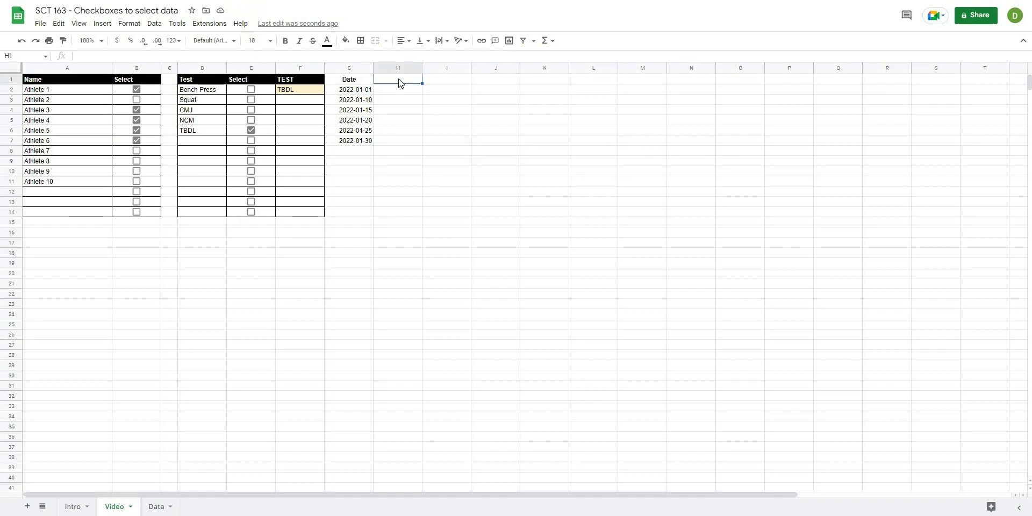
key("Down")
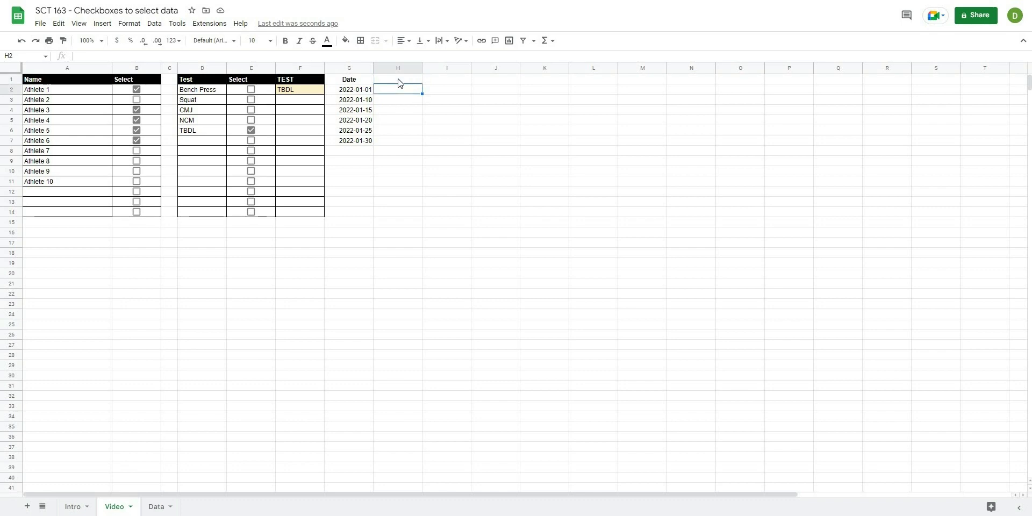
left_click(398, 79)
type("=filter(")
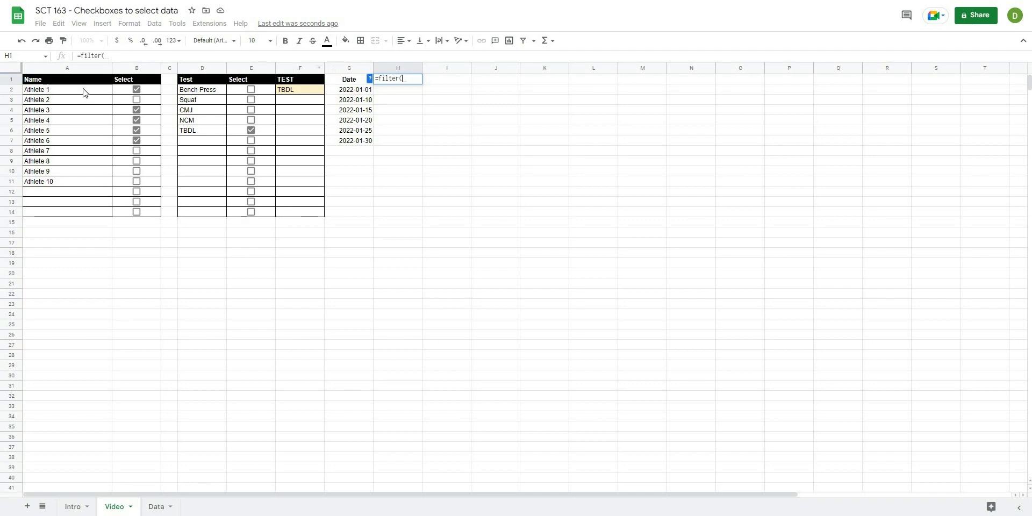
left_click_drag(85, 91, 76, 180)
left_click_drag(75, 219, 74, 218)
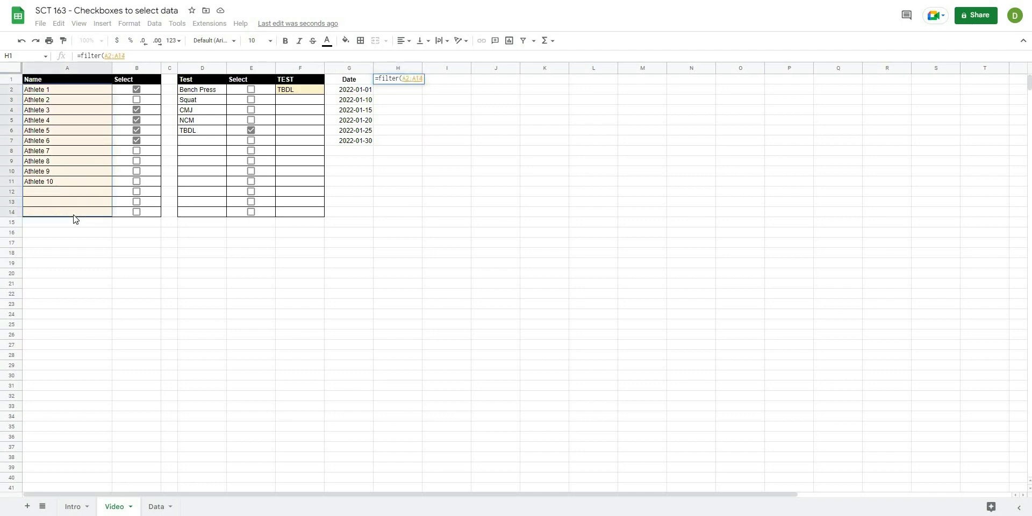
type(",")
left_click_drag(160, 91, 148, 215)
key("Return")
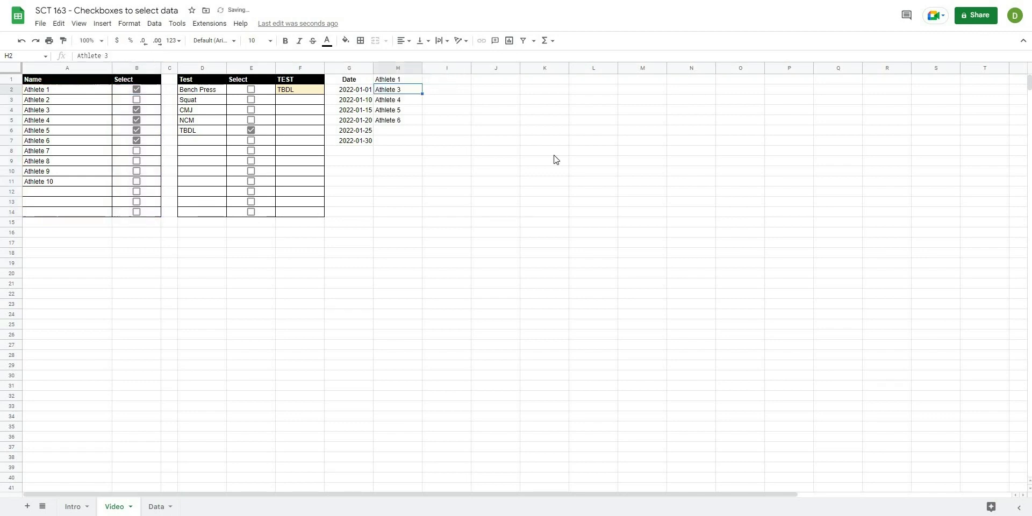
Wrap the H1 athlete name filter in a transpose function so the names run across the row.
left_click(386, 81)
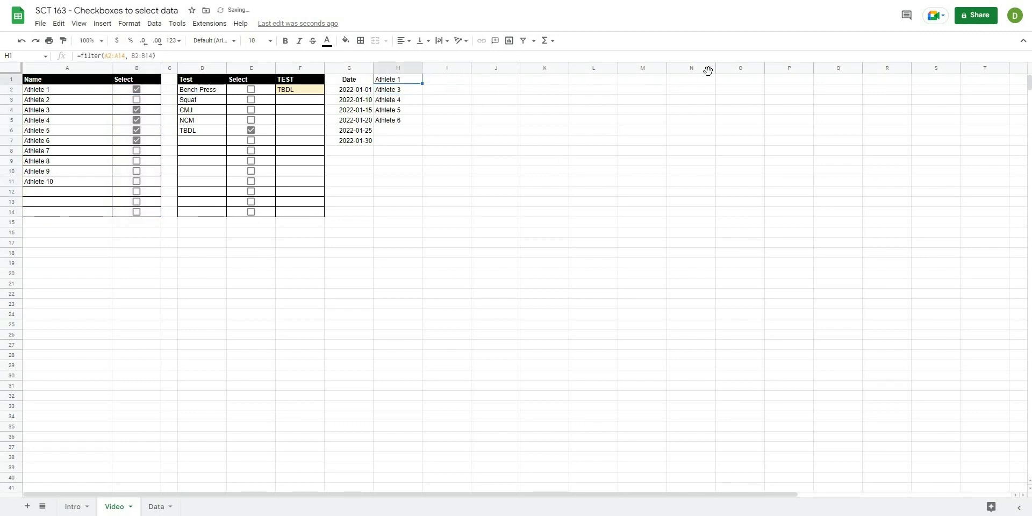
left_click(81, 52)
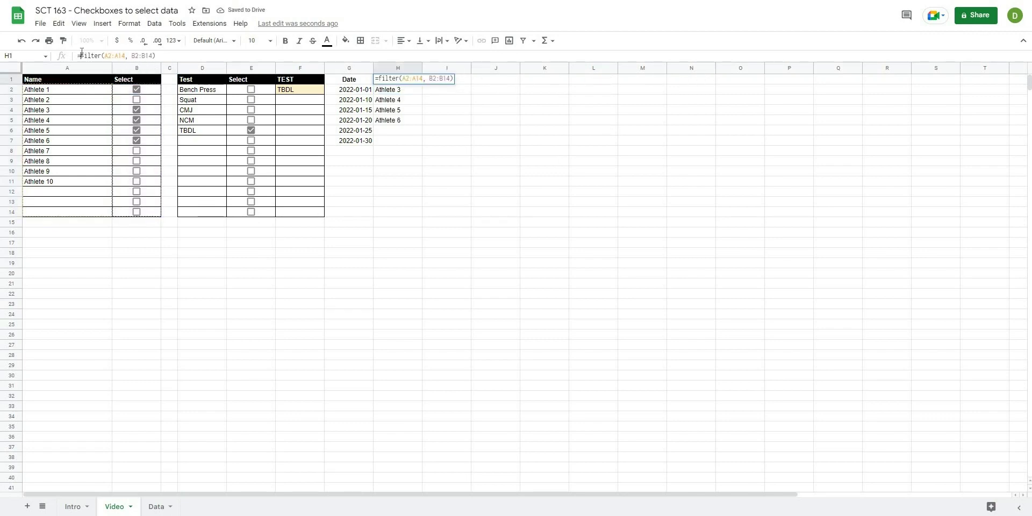
type("tansp")
type("ose(")
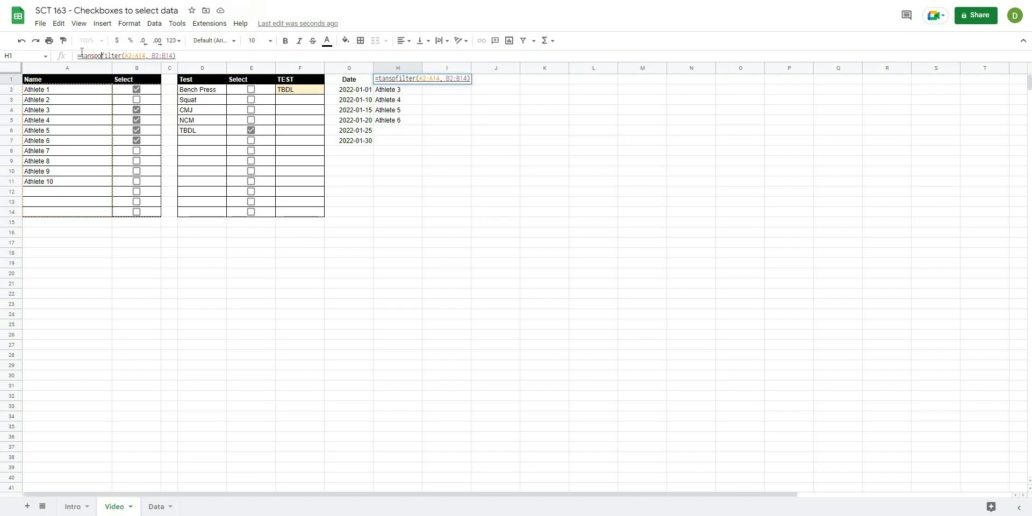
left_click(199, 54)
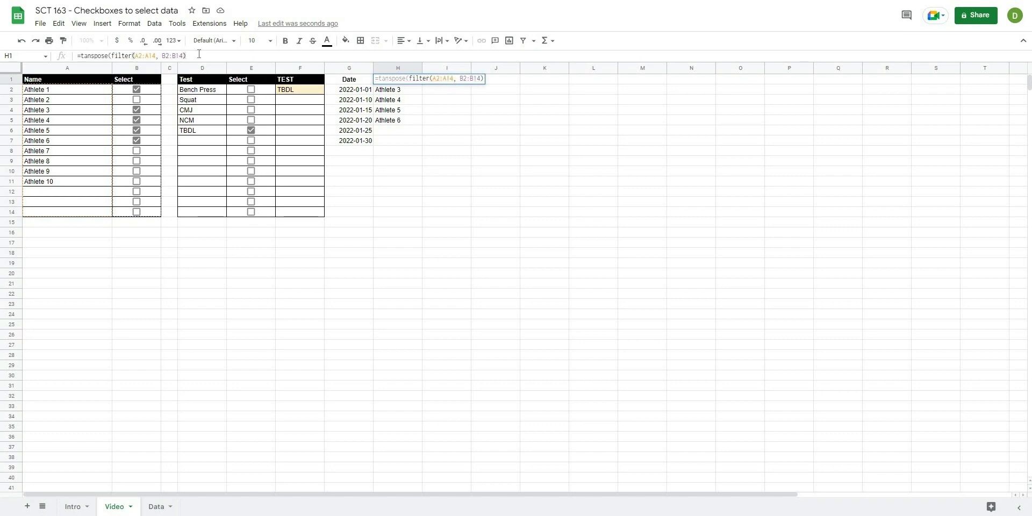
key("Return")
Correct the misspelled function name in H1 to TRANSPOSE and enter the formula again.
left_click(413, 81)
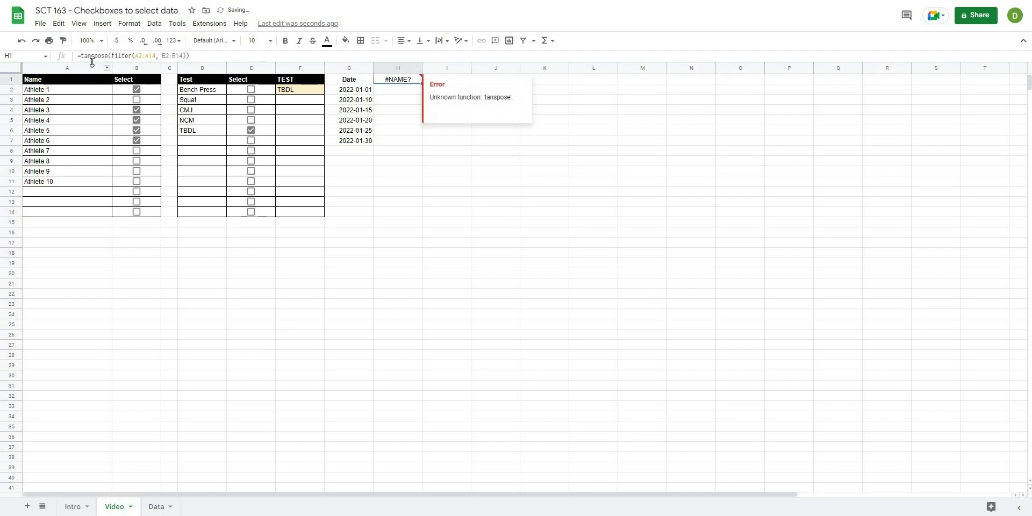
left_click(95, 55)
key("Left")
key("Left")
key("Left")
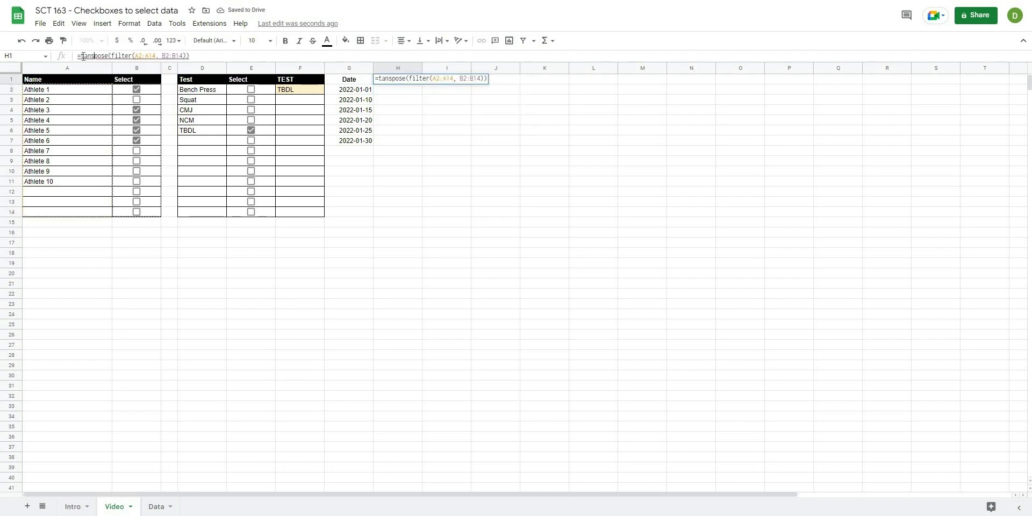
type("r")
key("Tab")
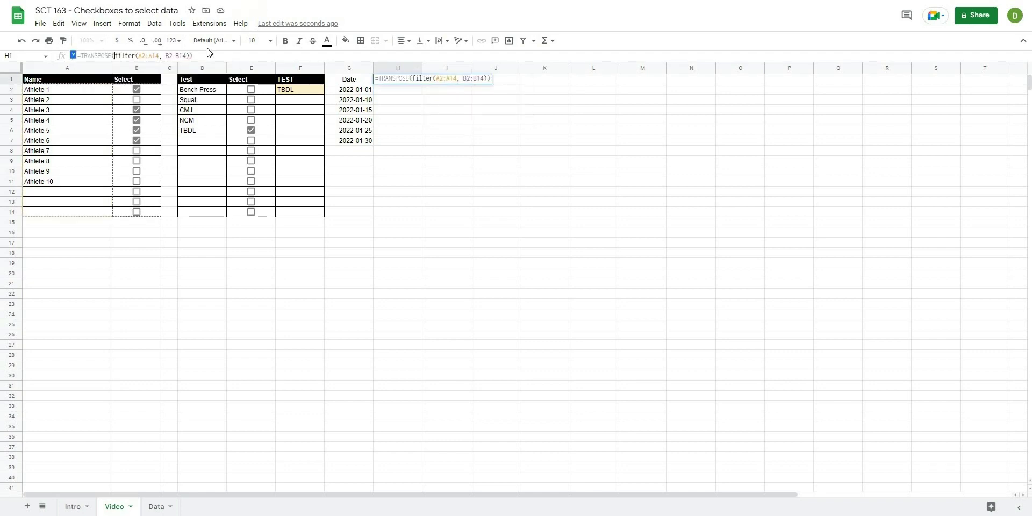
key("Return")
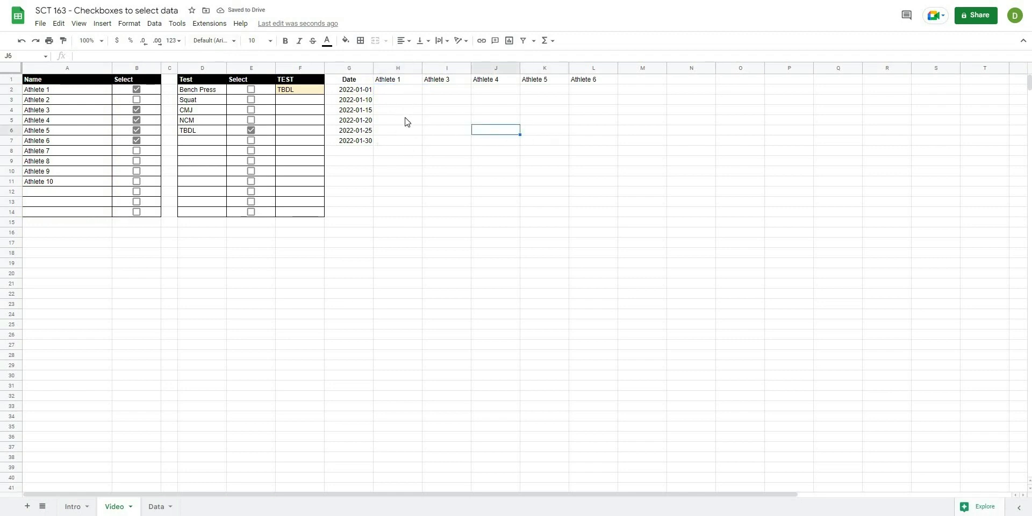
key("shift+Down")
left_click(406, 143, "shift")
left_click(608, 139, "shift")
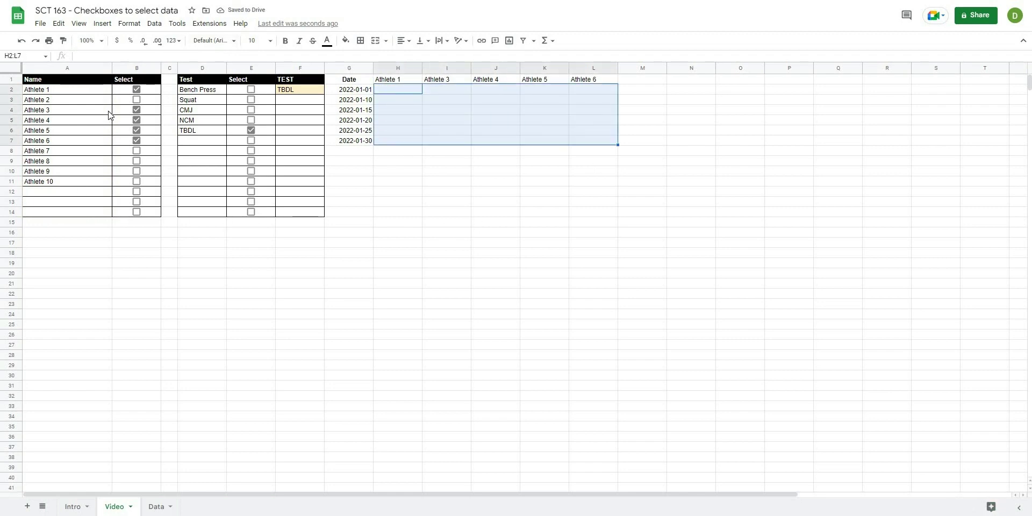
Tick the checkboxes of Athlete 2 and Athletes 7 to 10 so that all ten athletes are selected.
left_click(136, 101)
left_click(137, 151)
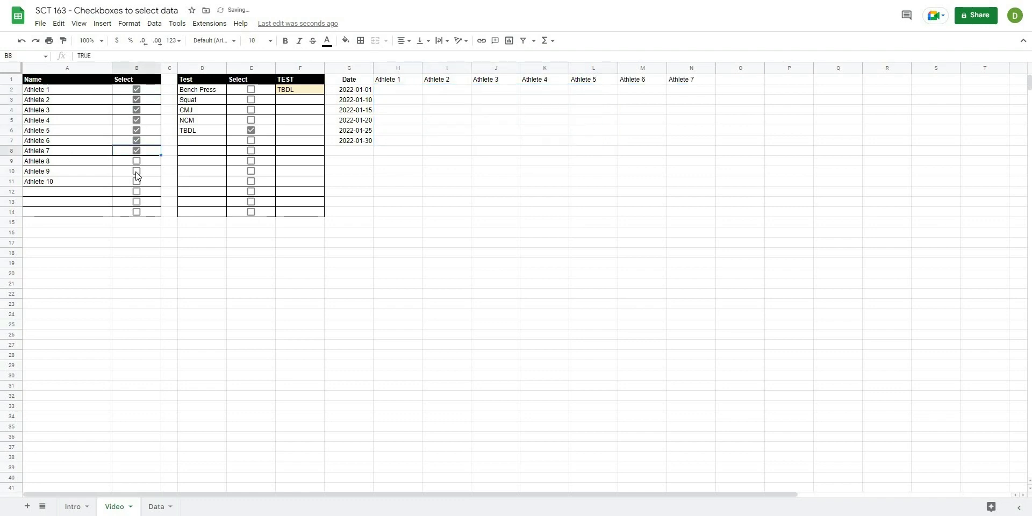
left_click(136, 161)
left_click(136, 171)
left_click(137, 181)
left_click(877, 141)
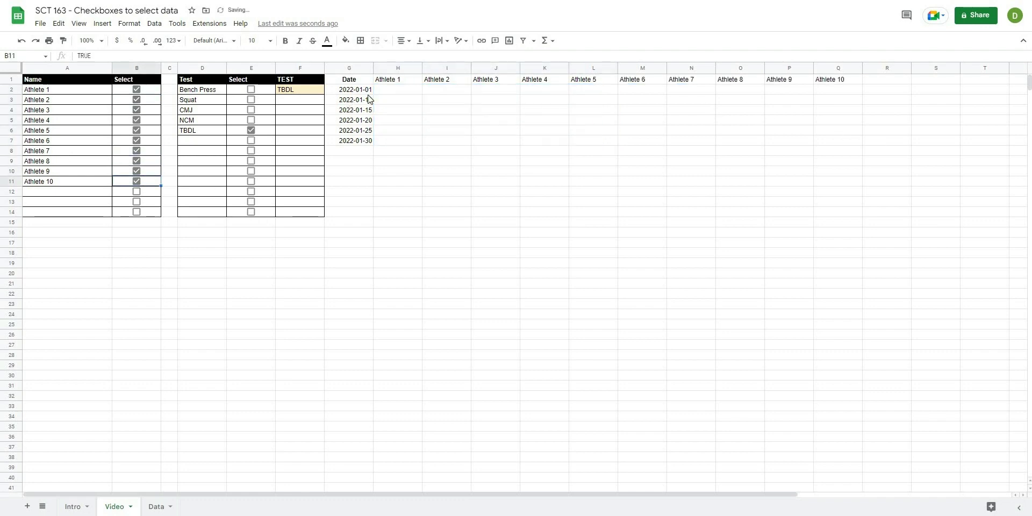
left_click(417, 92)
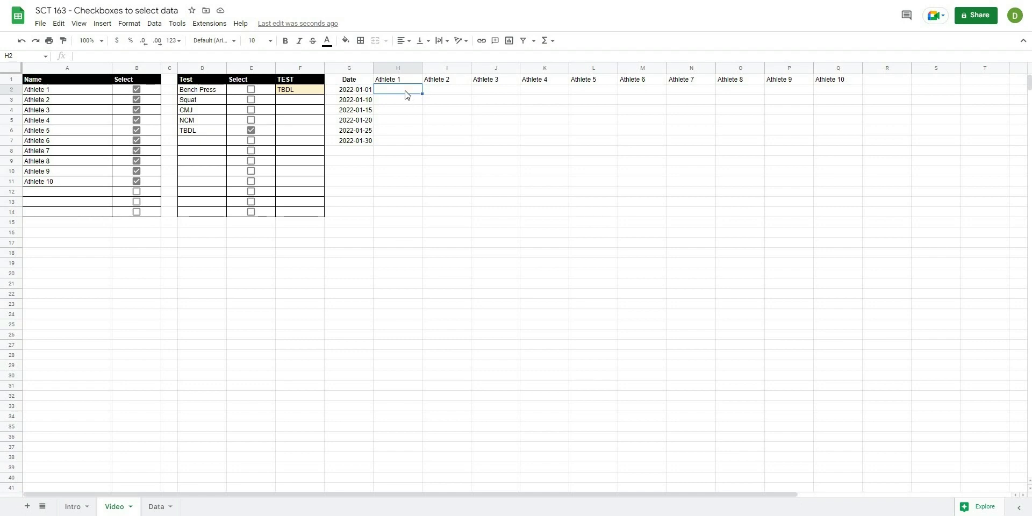
left_click_drag(407, 94, 376, 477)
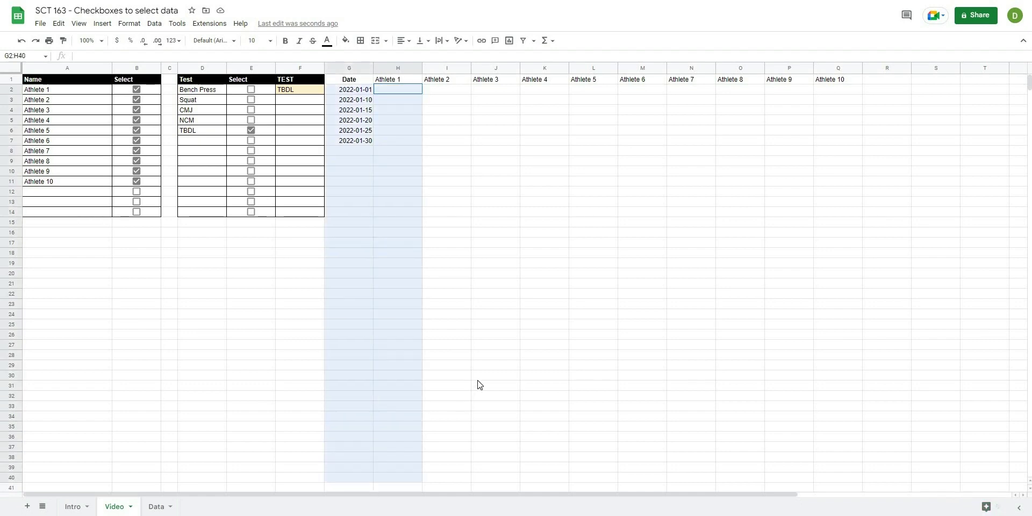
left_click(440, 232)
Begin a formula in H2 with ARRAYFORMULA and an IF that tests LEN of the open-ended date range G2:G.
left_click(392, 94)
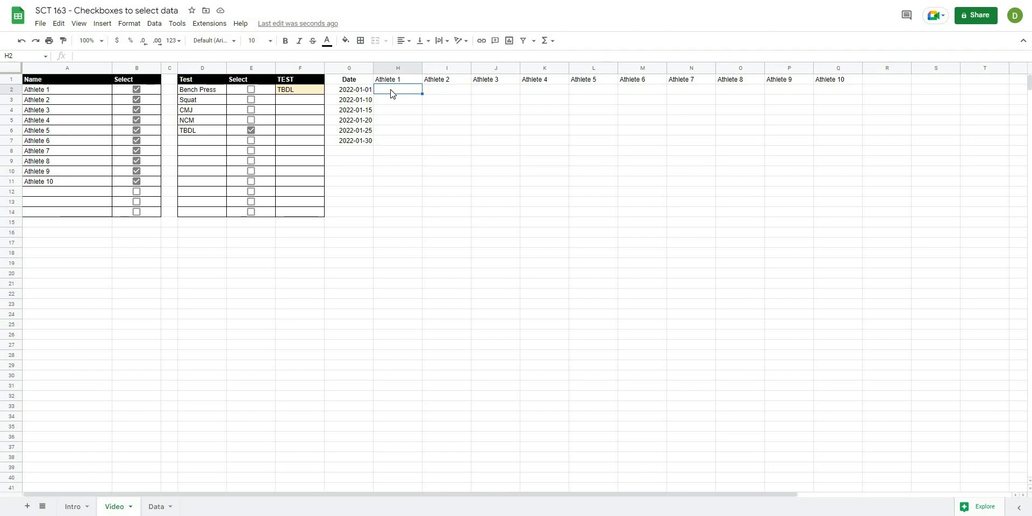
type("=arrayfom")
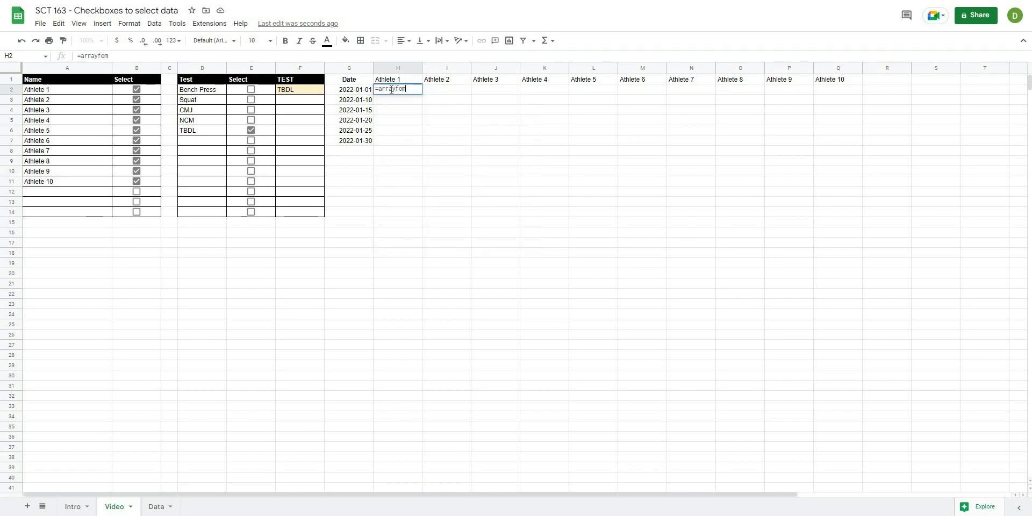
key("BackSpace")
type("rmula")
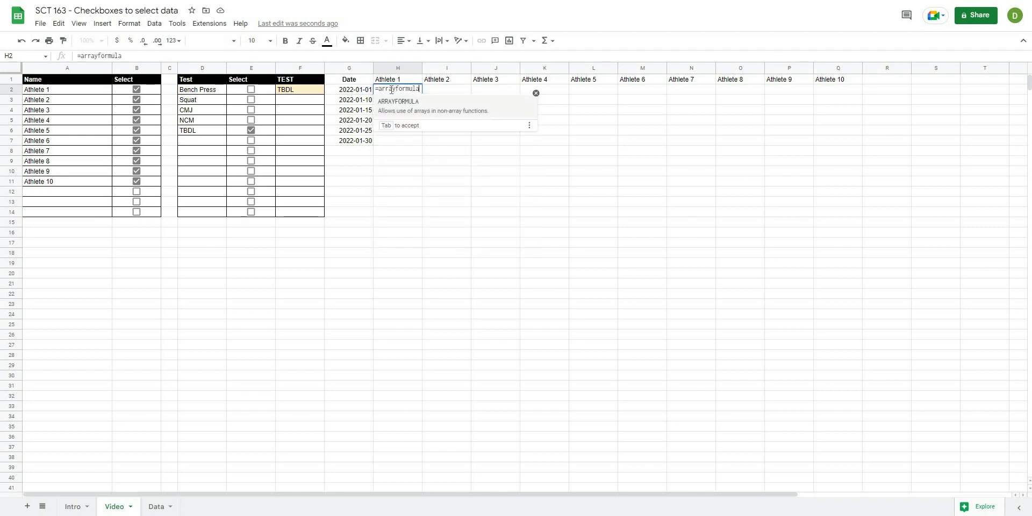
key("Tab")
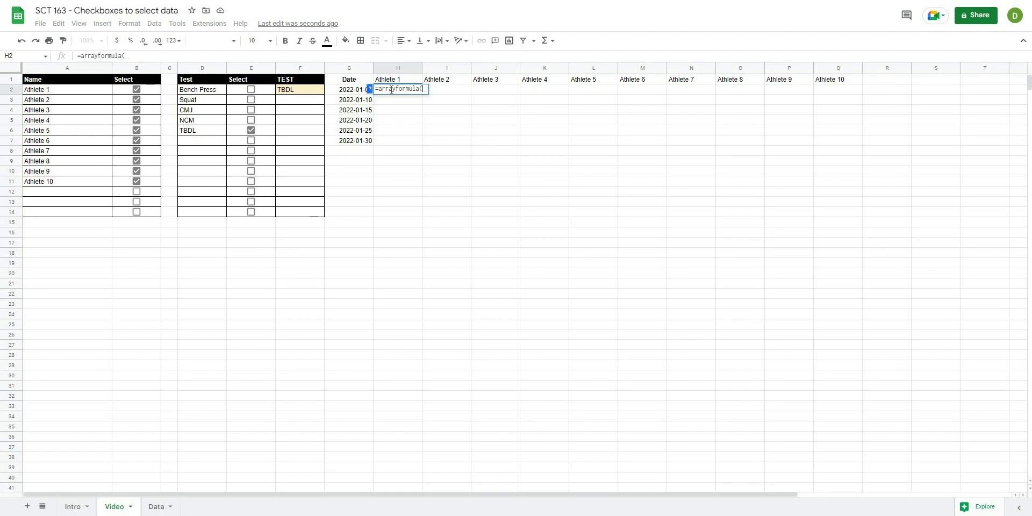
type("if(")
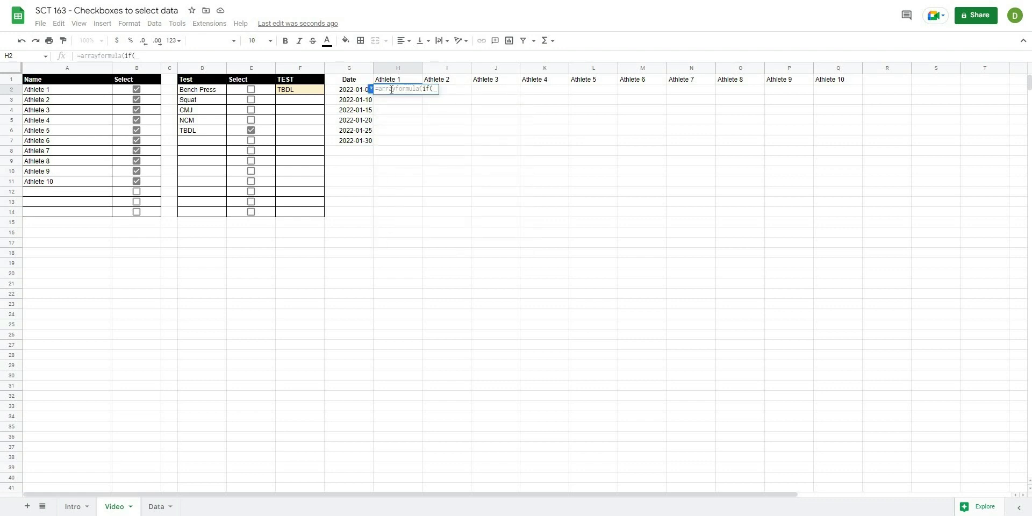
type("len(")
left_click_drag(353, 90, 352, 154)
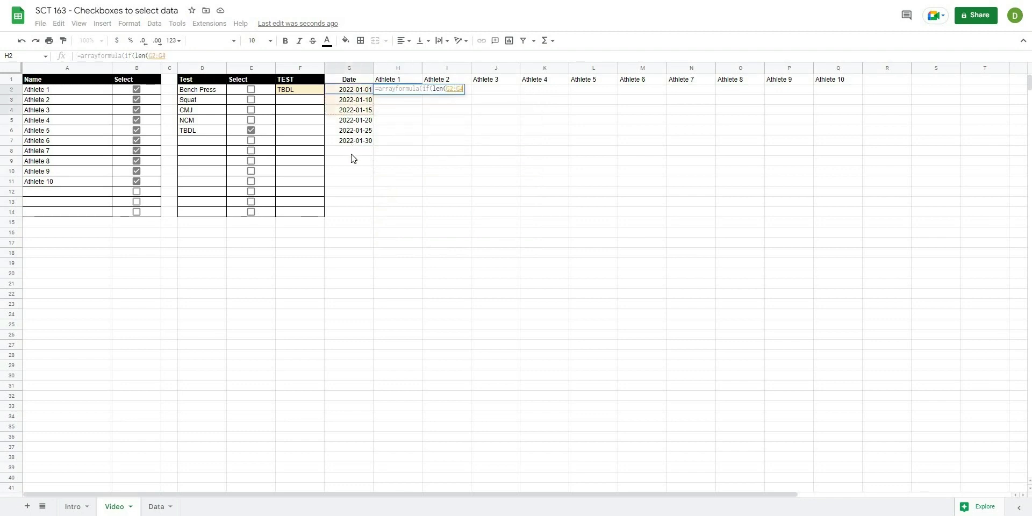
key("shift+Down")
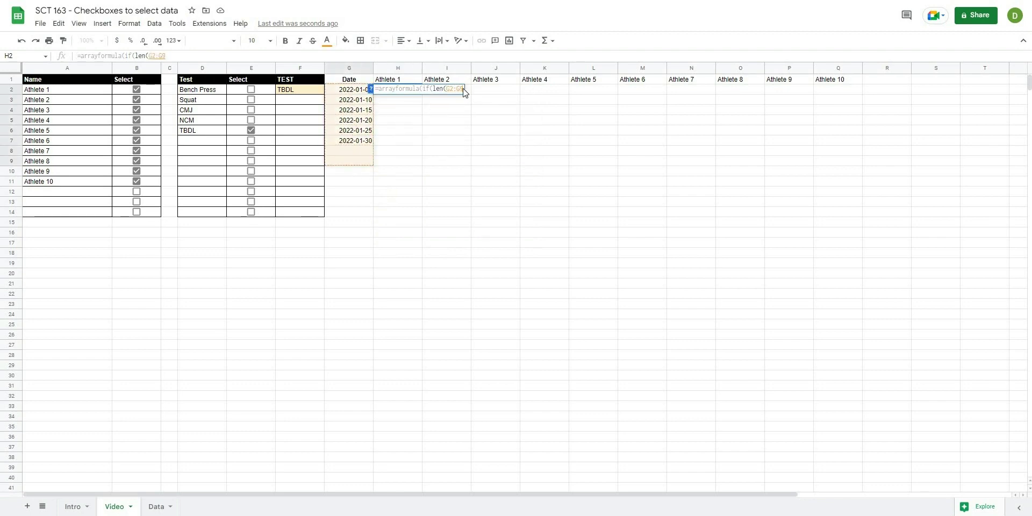
key("BackSpace")
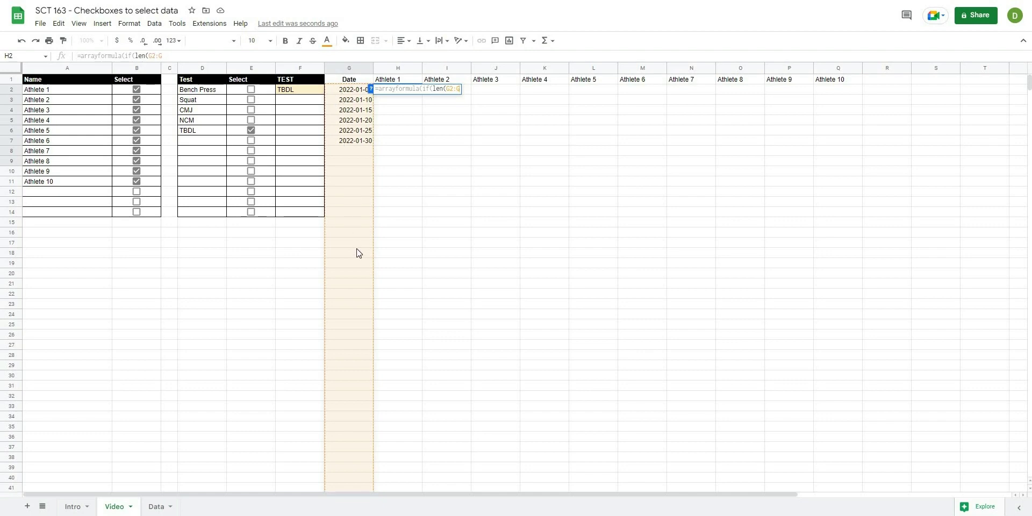
type("),")
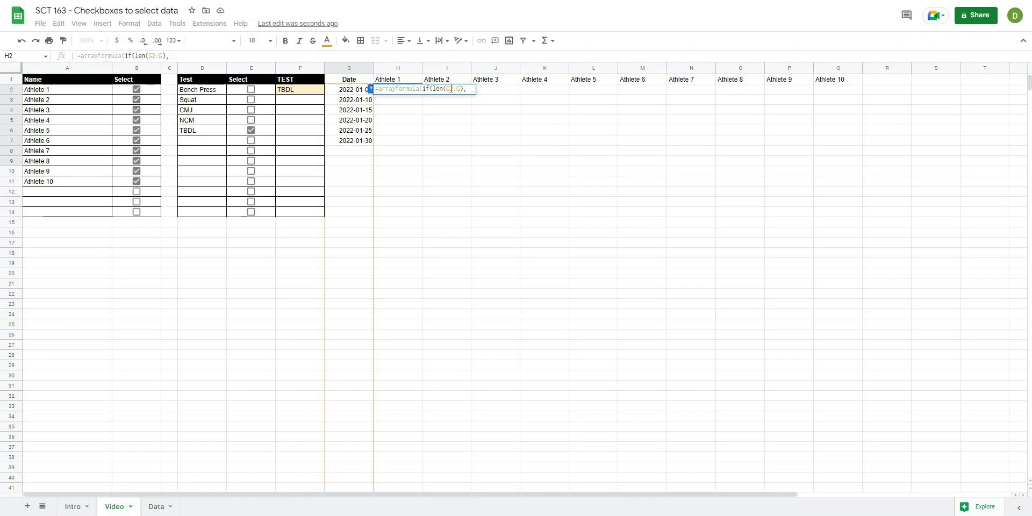
Add a VLOOKUP as the IF's true value, using the athlete name in H1 joined with G2:G as search key.
type("vlookup(")
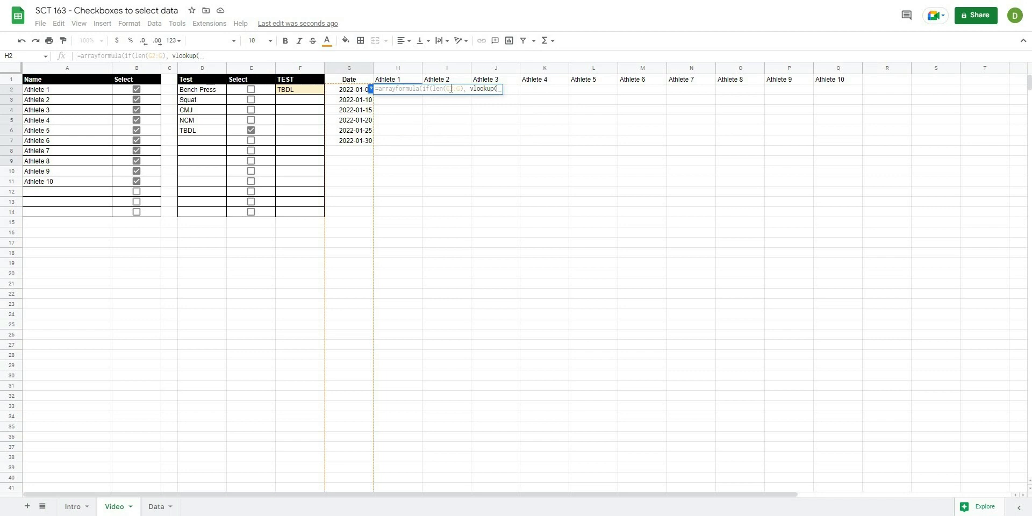
left_click(404, 78)
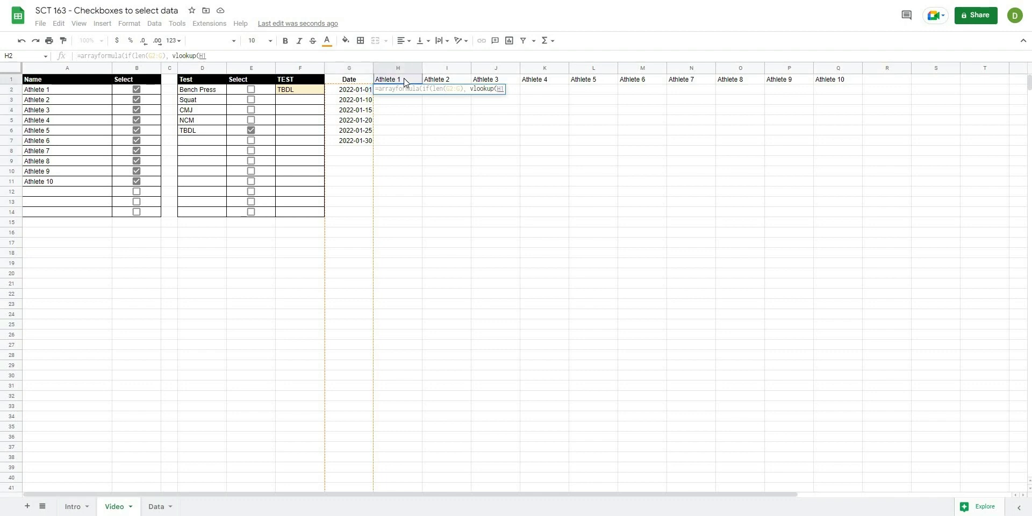
type("&")
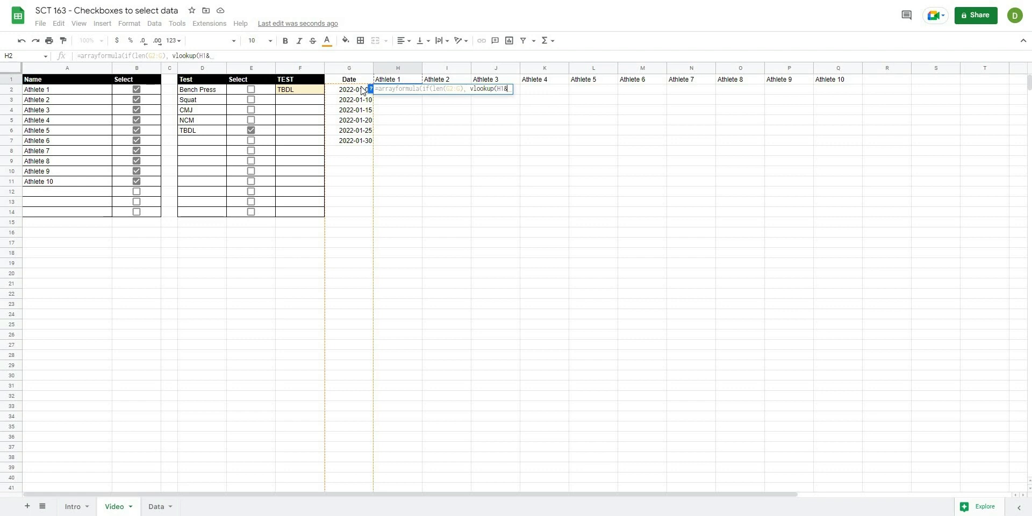
left_click_drag(356, 90, 371, 107)
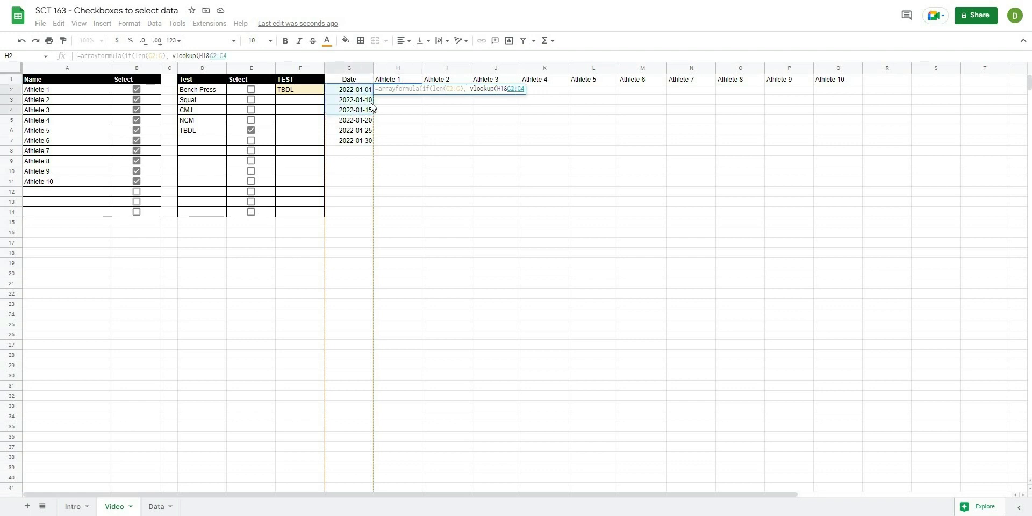
key("BackSpace")
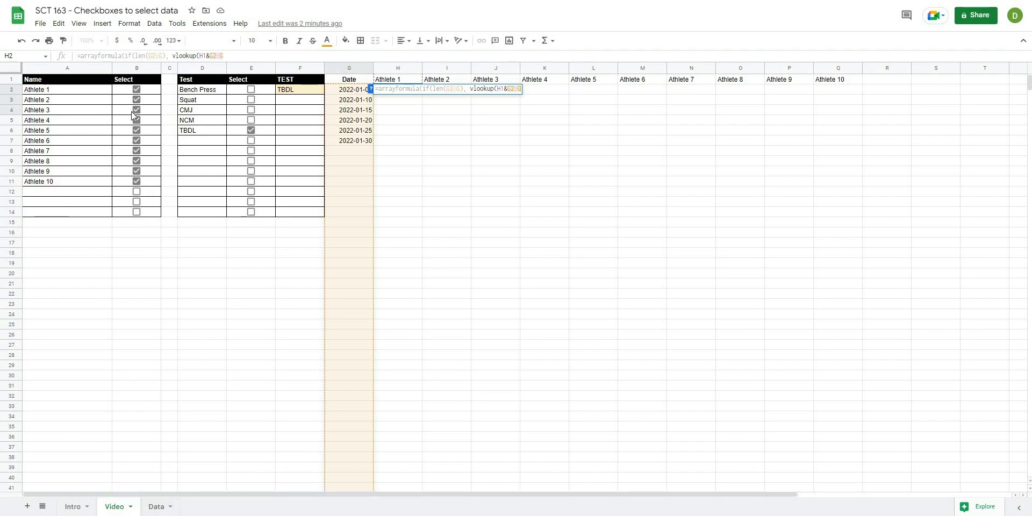
left_click(248, 55)
type(", ")
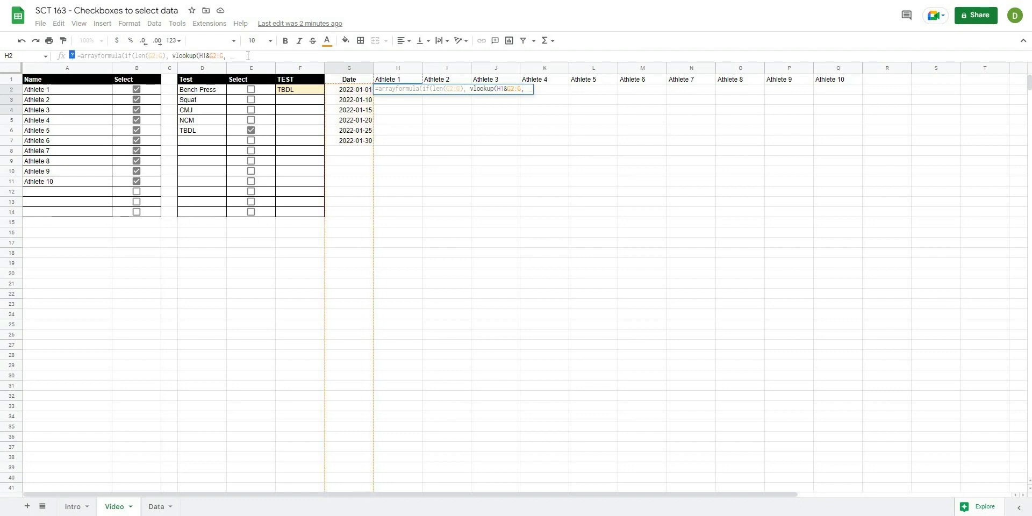
Open an array for the lookup range, with the Data sheet's A2:A joined to B2:B as its first column.
type("{")
left_click(156, 508)
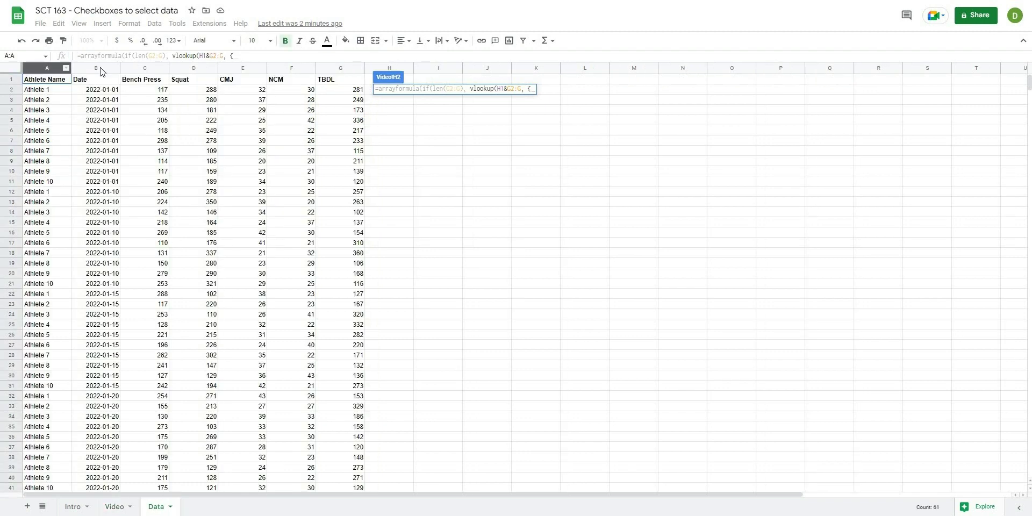
left_click(51, 68)
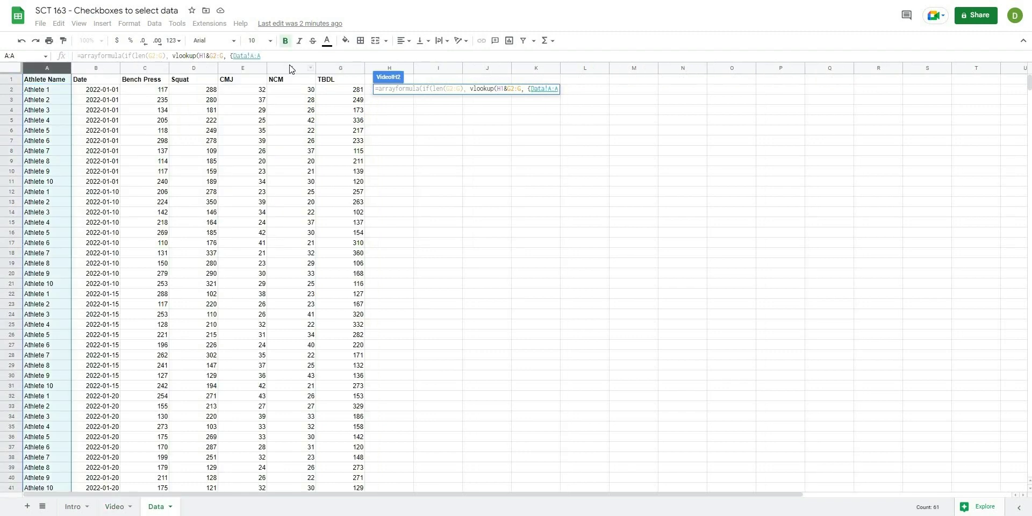
left_click(255, 56)
type("2:A")
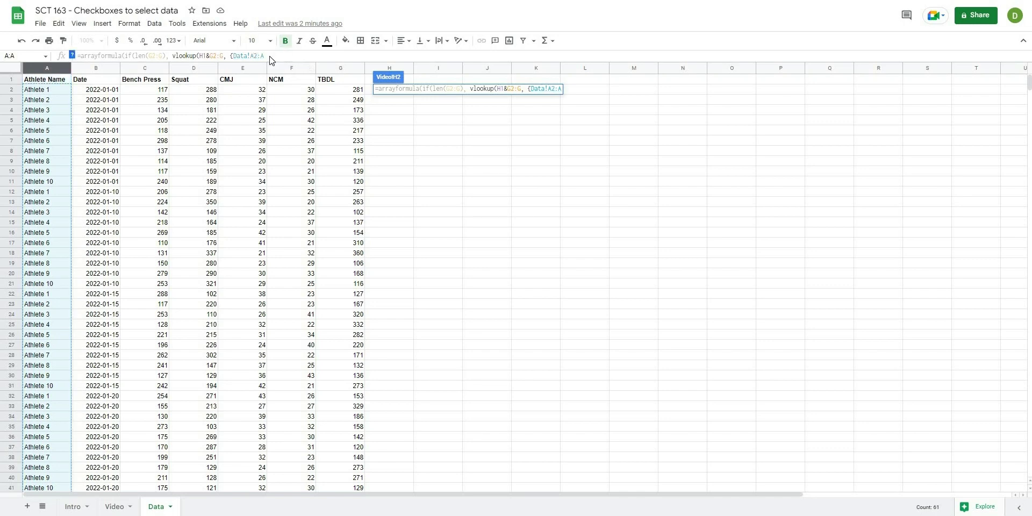
type("&")
left_click(96, 68)
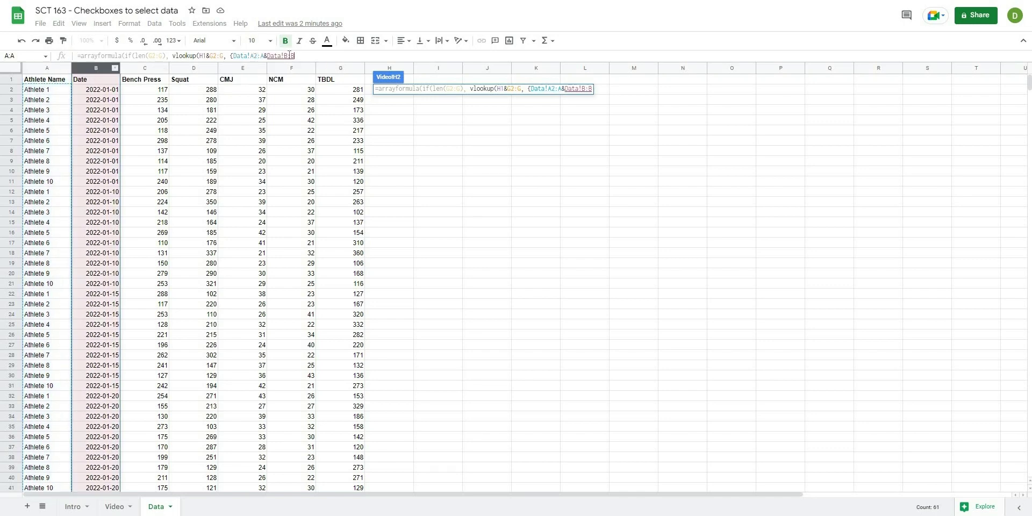
left_click(291, 56)
type("2:G")
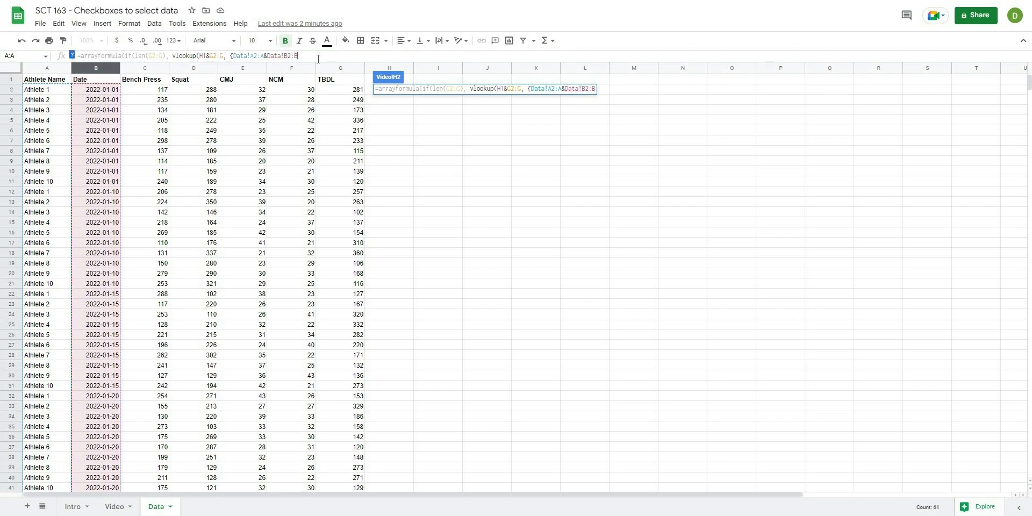
Add the Data sheet's test result columns C:G to the lookup array and close the array.
type(",")
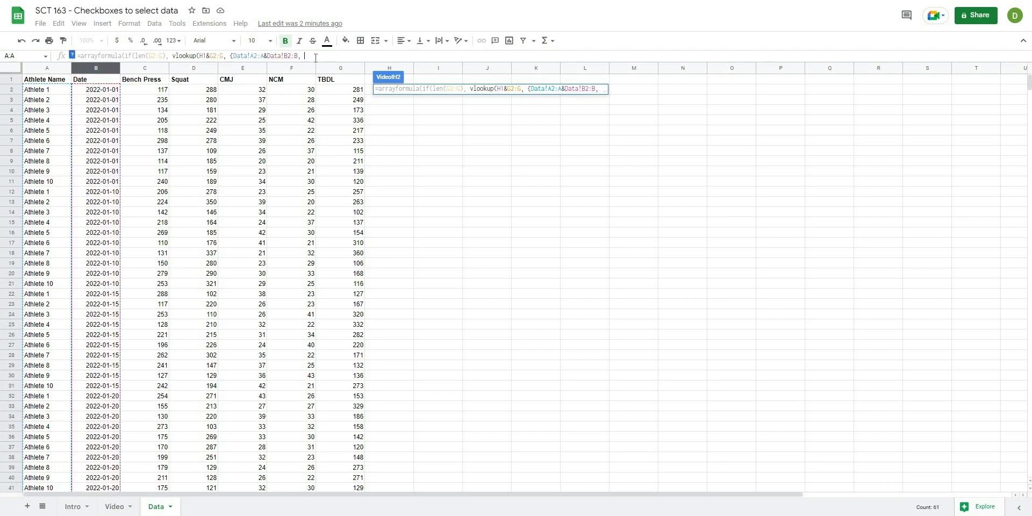
left_click(144, 68)
left_click_drag(326, 73, 342, 70)
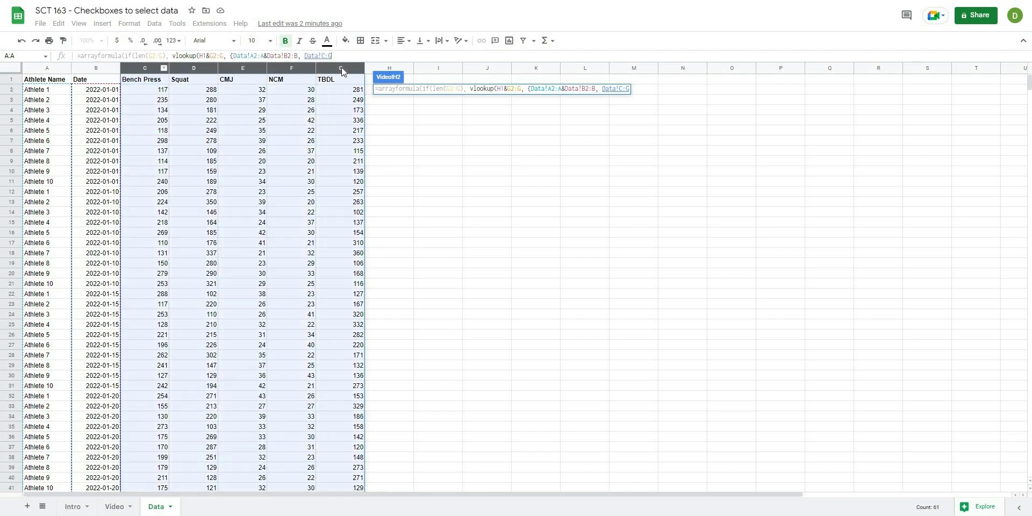
type("}")
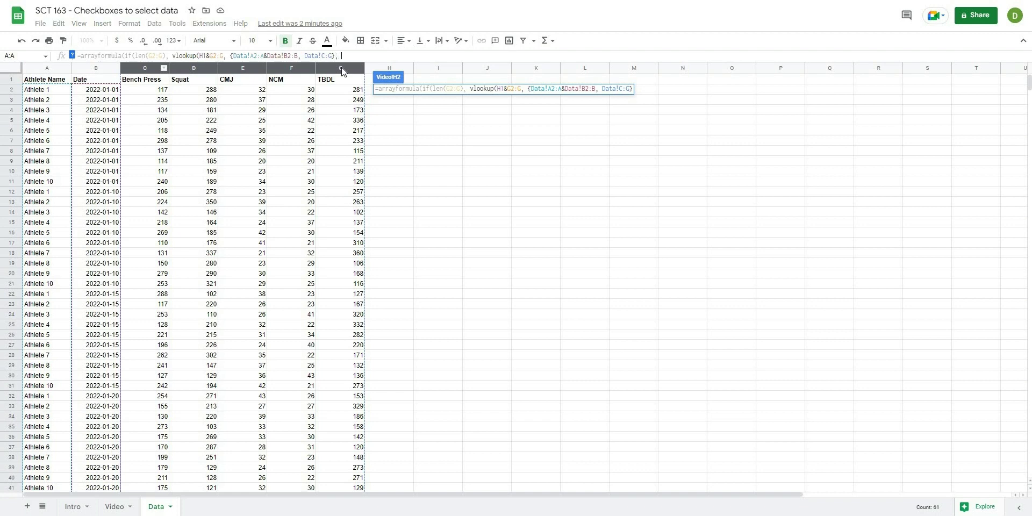
Add a MATCH as the VLOOKUP column index, finding $F$2 in the Data sheet's header row $1:$1 with absolute references.
type(", match(")
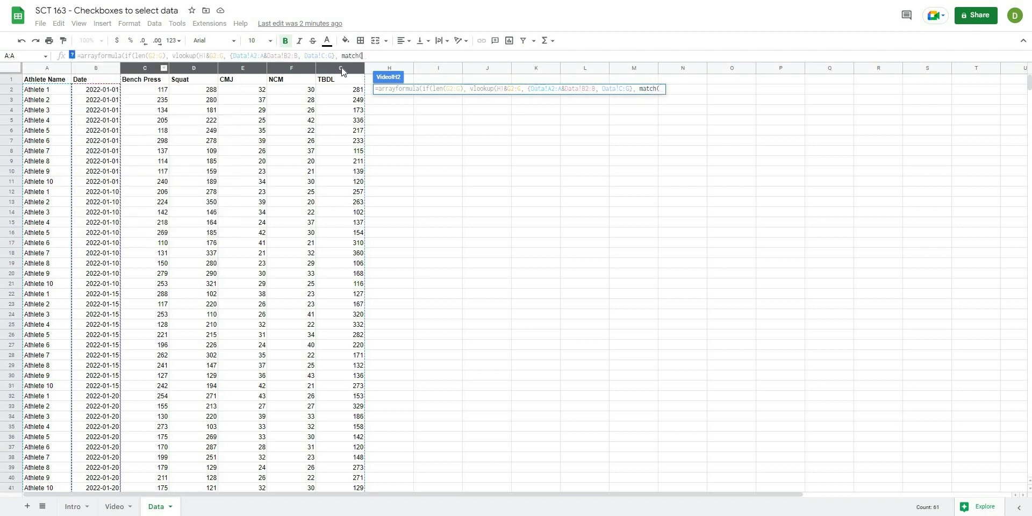
left_click(113, 508)
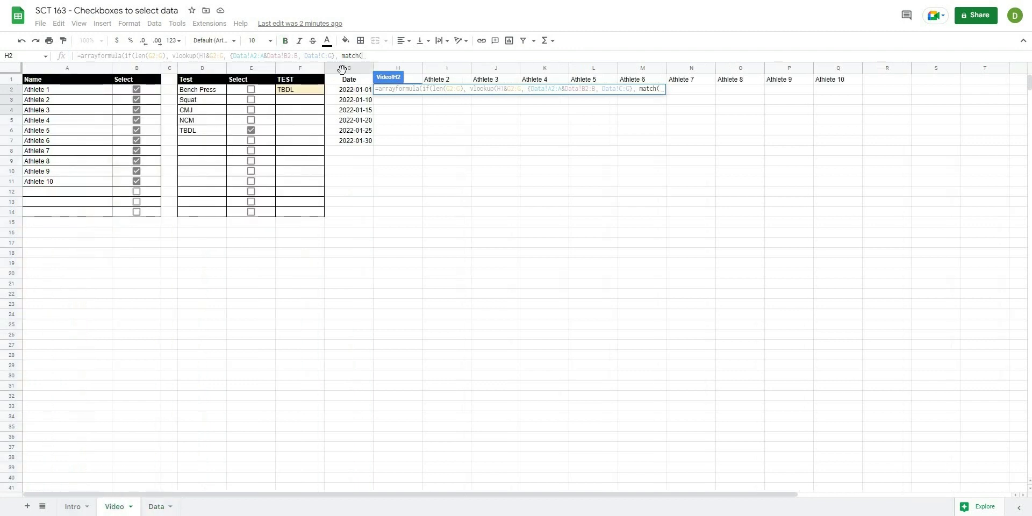
left_click(300, 89)
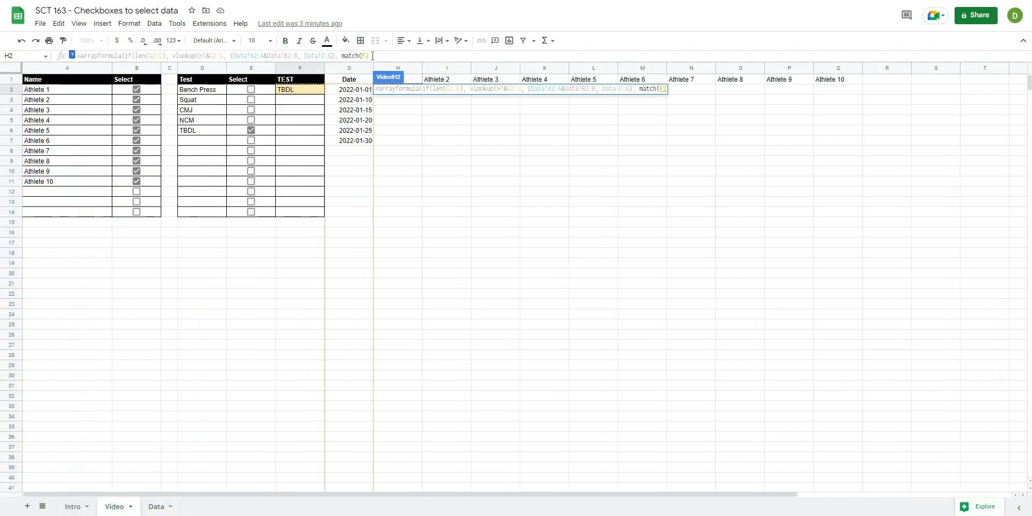
key("F4")
type(",")
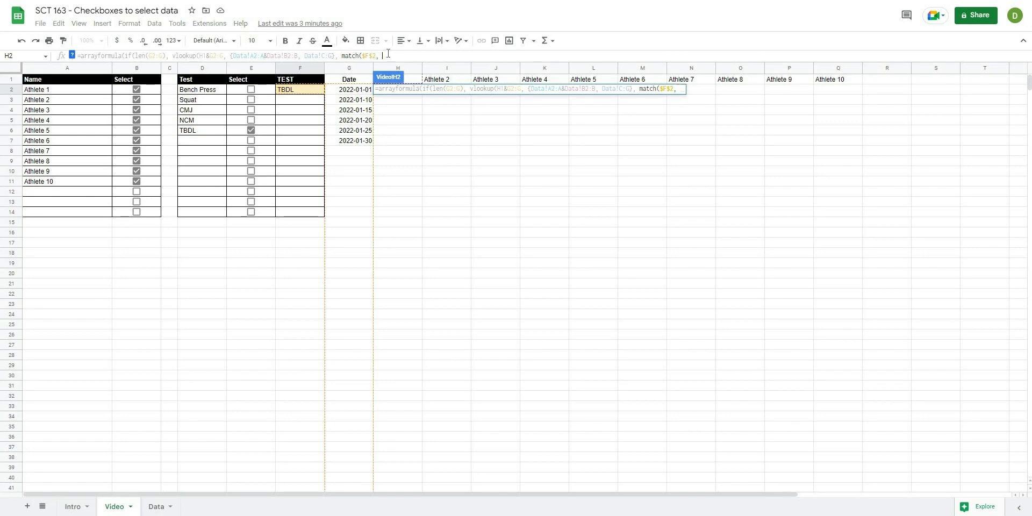
key("ctrl+shift+Page_Down")
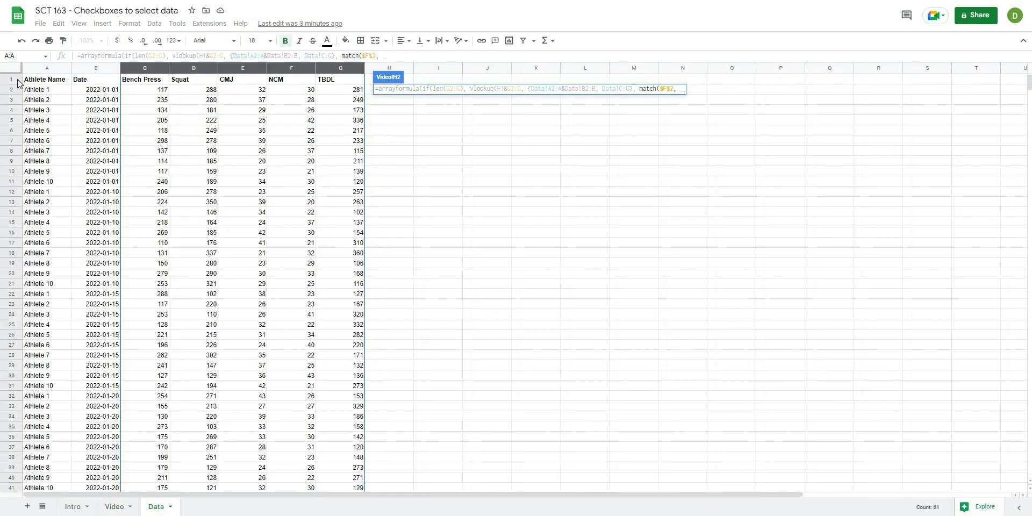
left_click(18, 81)
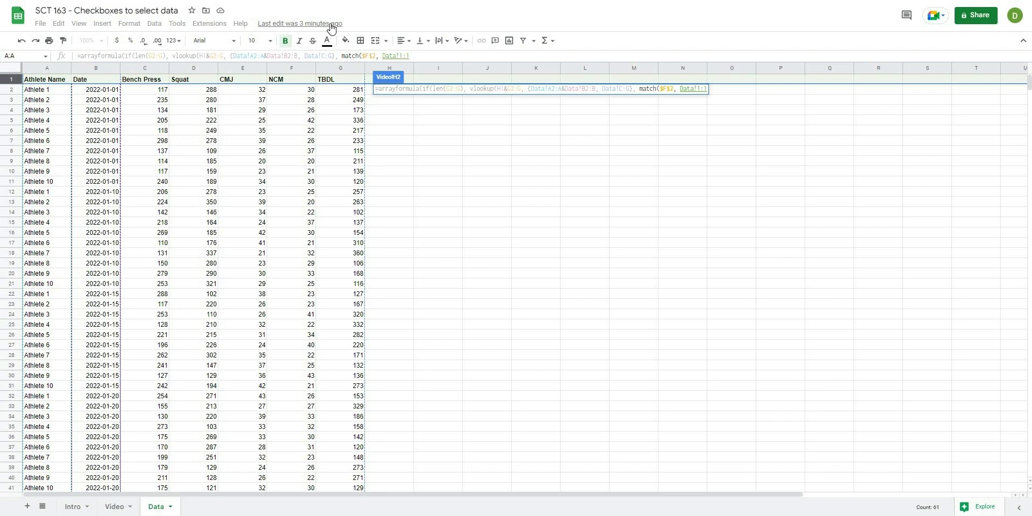
left_click(407, 55)
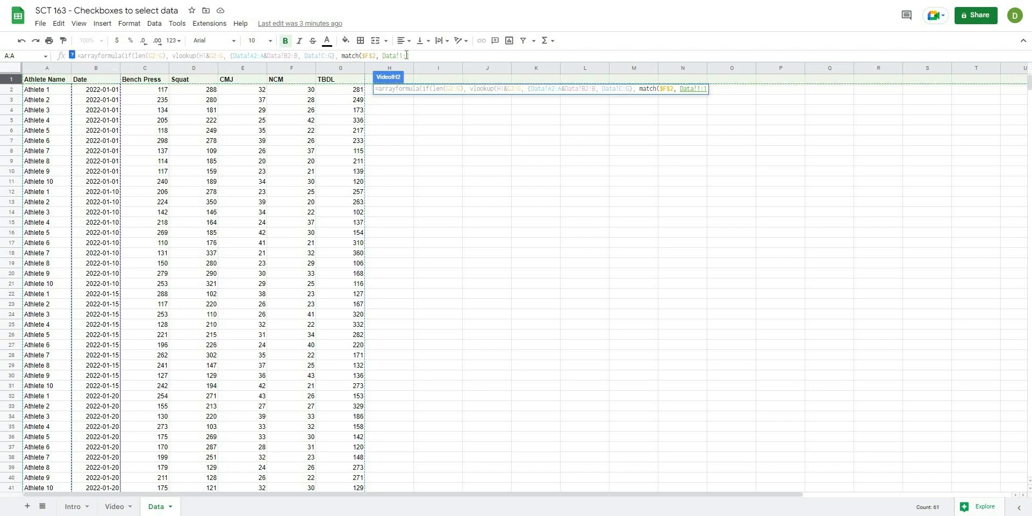
key("F4")
Make the formula's references to Data columns C:G, B2:B and A2:A and both G2:G ranges absolute.
left_click(329, 56)
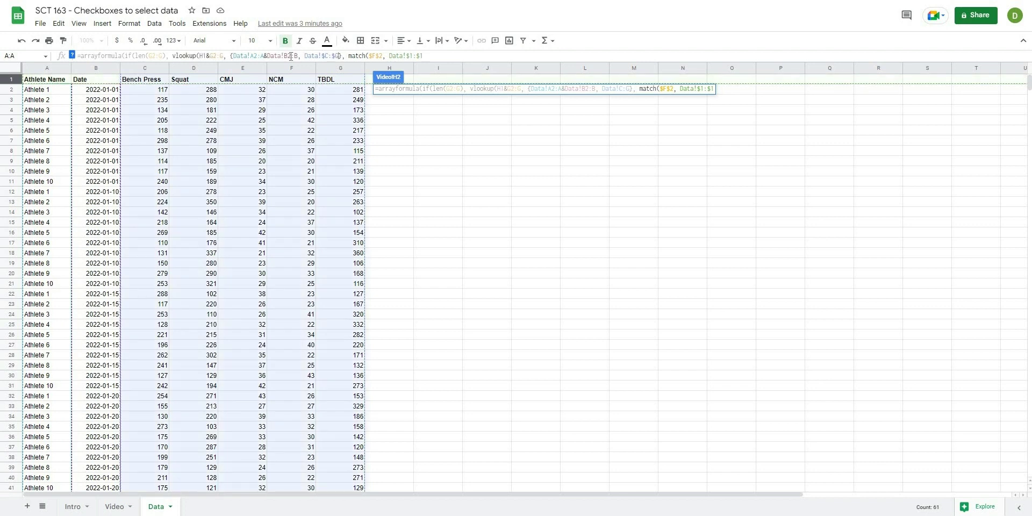
key("F4")
left_click(290, 55)
key("F4")
left_click(257, 55)
key("F4")
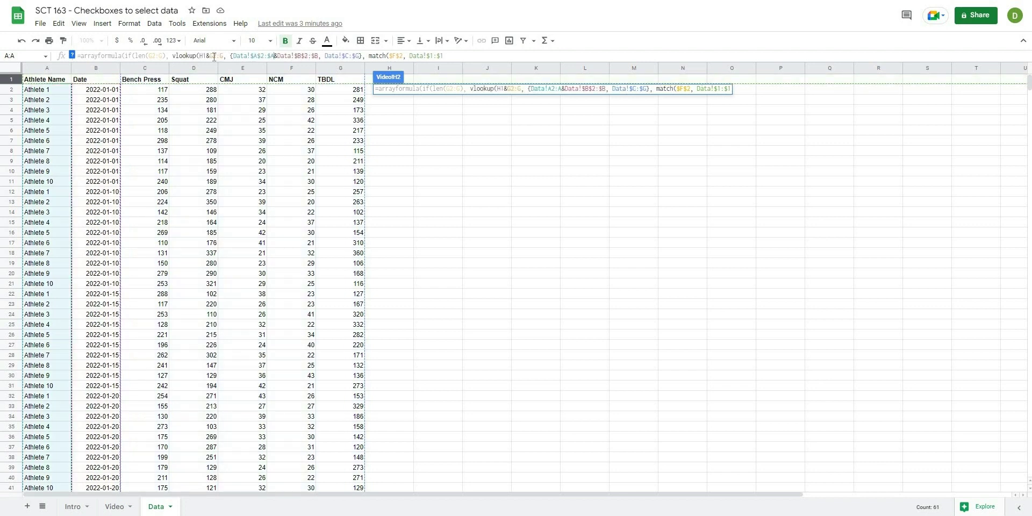
left_click(210, 55)
key("F4")
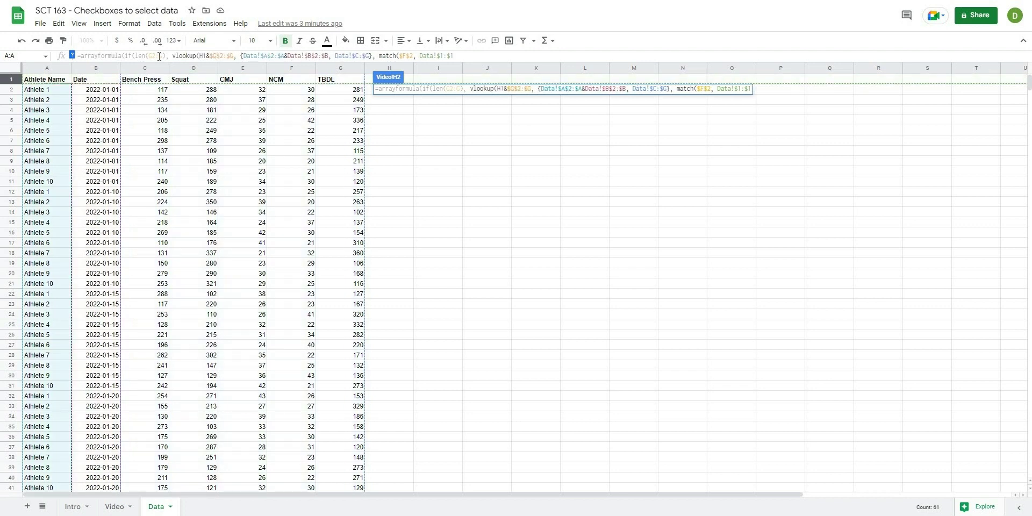
left_click(159, 56)
key("F4")
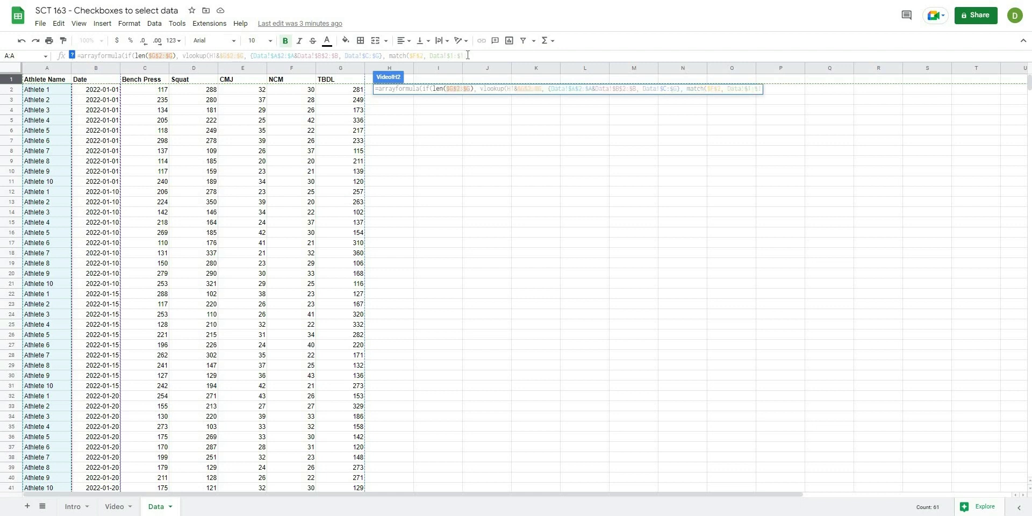
left_click(467, 56)
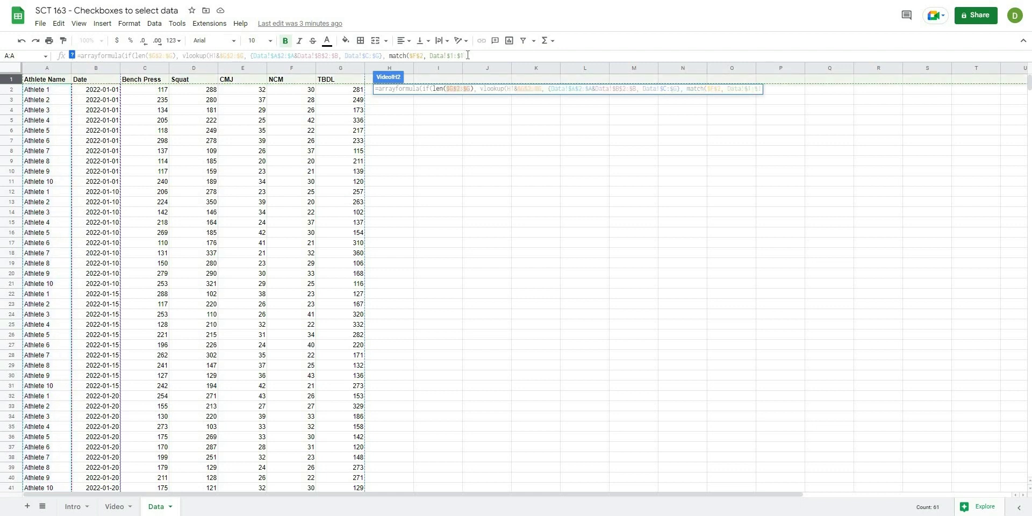
Complete the H2 formula with MATCH type 0 minus 1, false for an exact VLOOKUP match, and "" for empty dates, and enter it.
type(",0)")
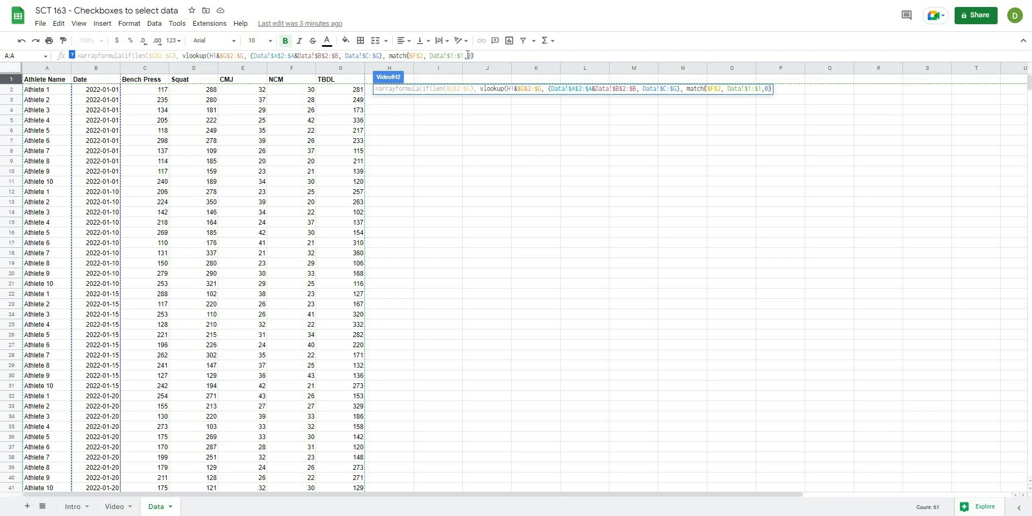
type("-1")
type(", false")
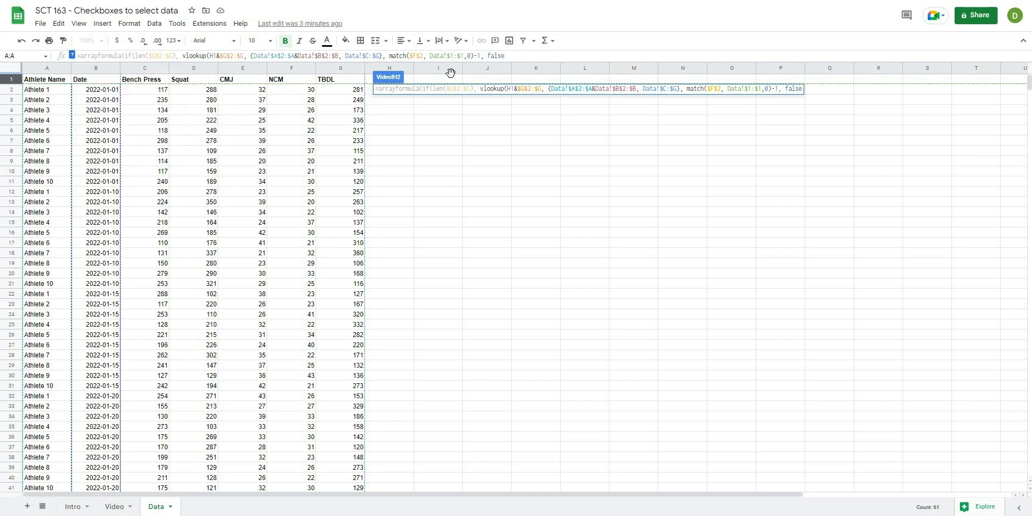
type(")")
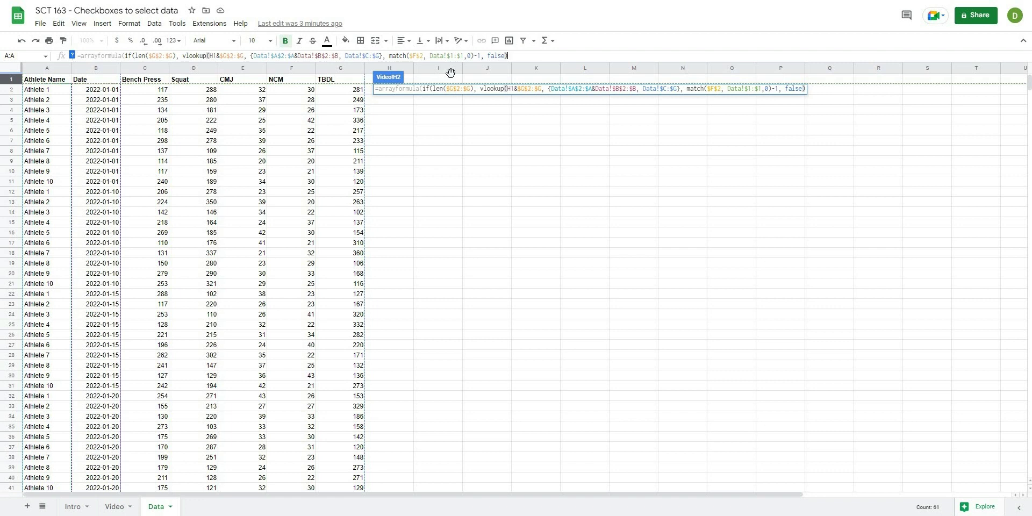
type(", \"\")")
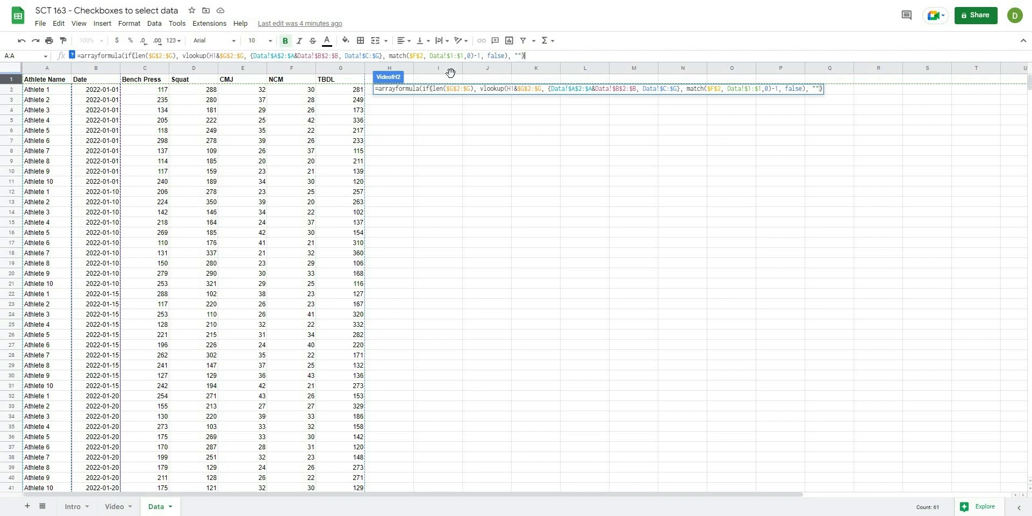
type(")")
key("Return")
Correct the last range in the H2 formula's lookup array to Data!$C2:$G.
mouse_move(405, 96)
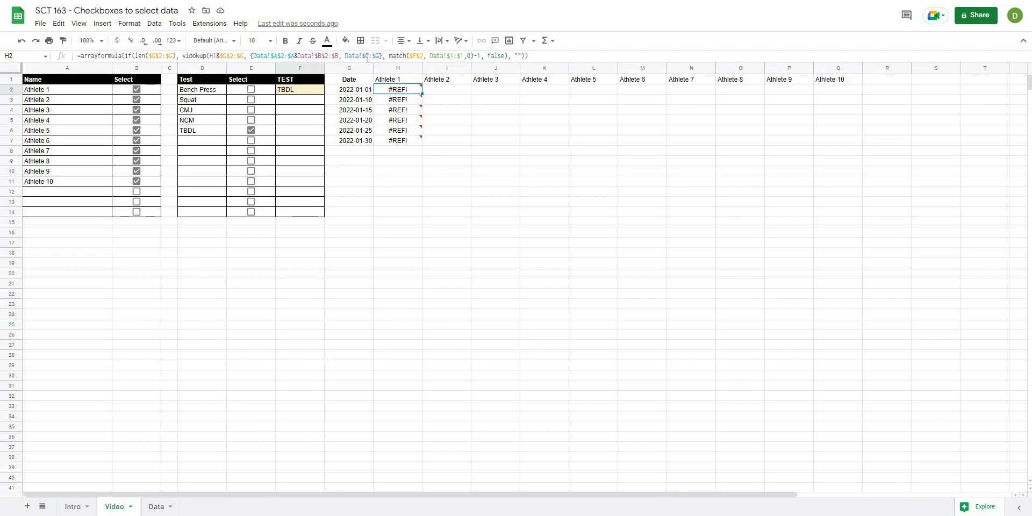
left_click(405, 56)
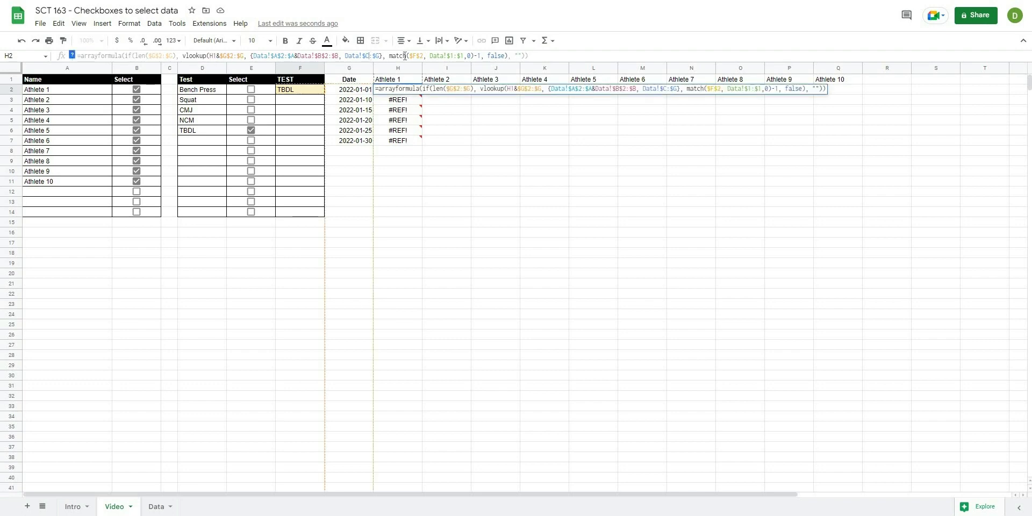
key("Return")
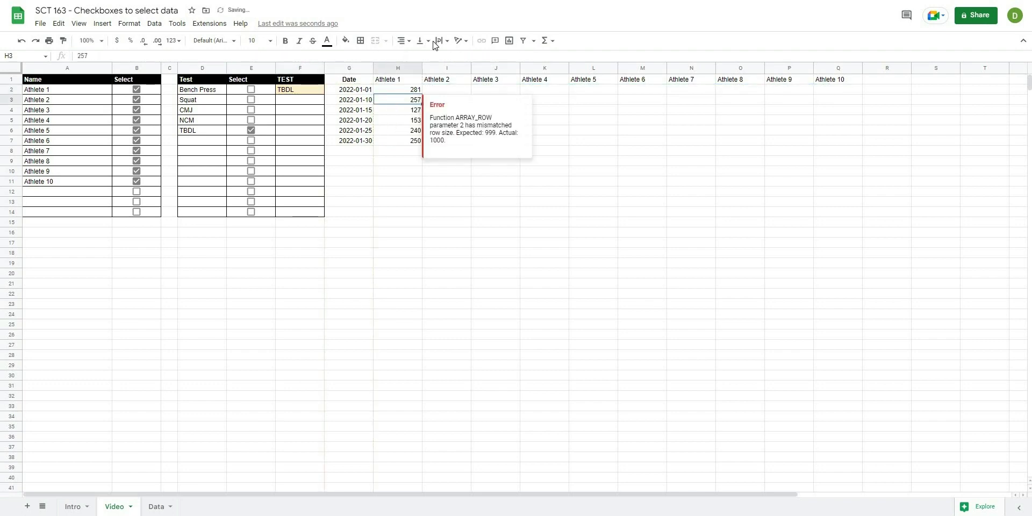
Wrap the IF inside H2's ARRAYFORMULA in IFERROR, returning "" on an error.
left_click(401, 92)
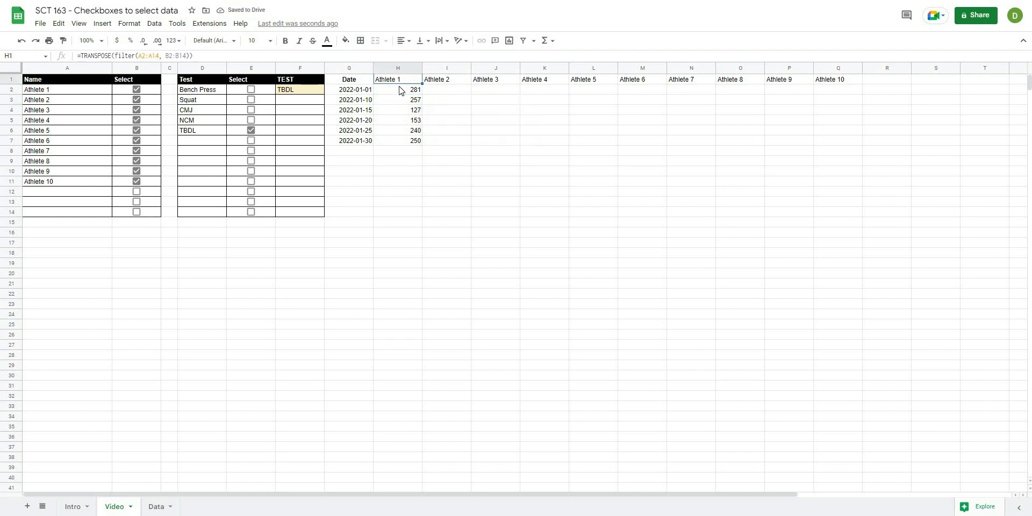
left_click(232, 55)
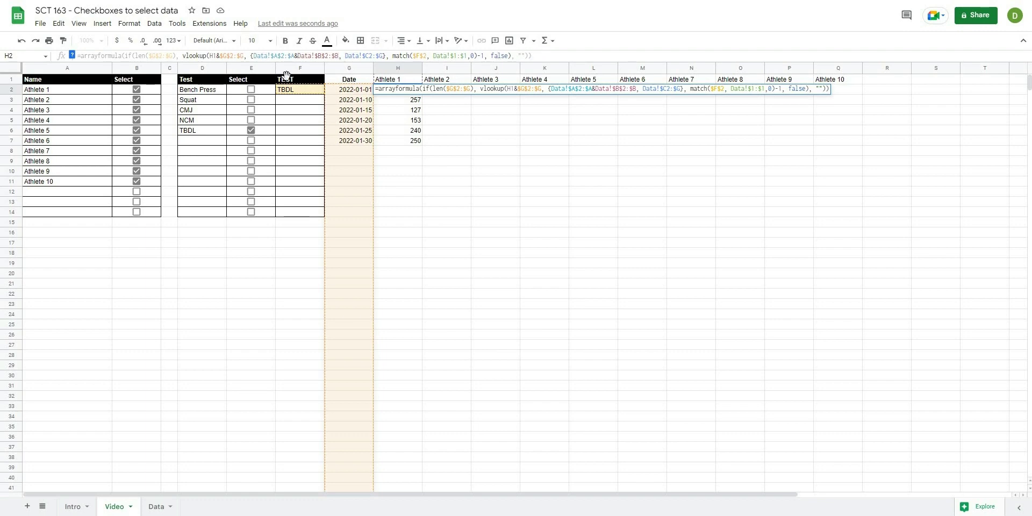
left_click(125, 55)
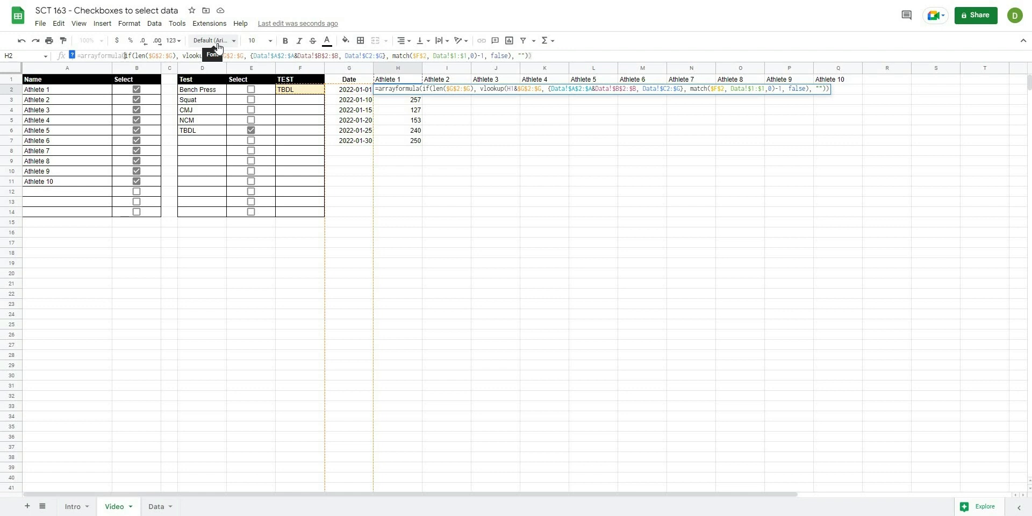
type("iferror(")
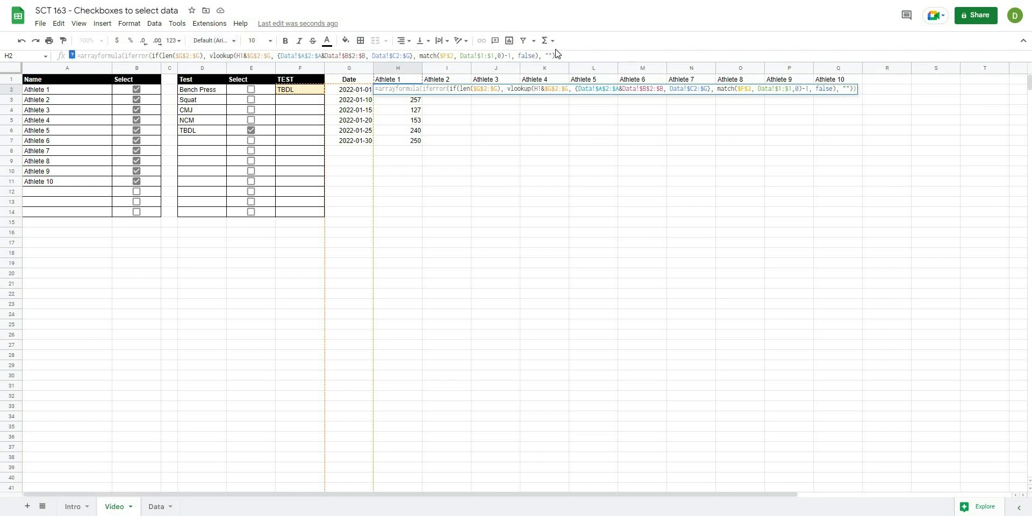
left_click(555, 55)
type(",")
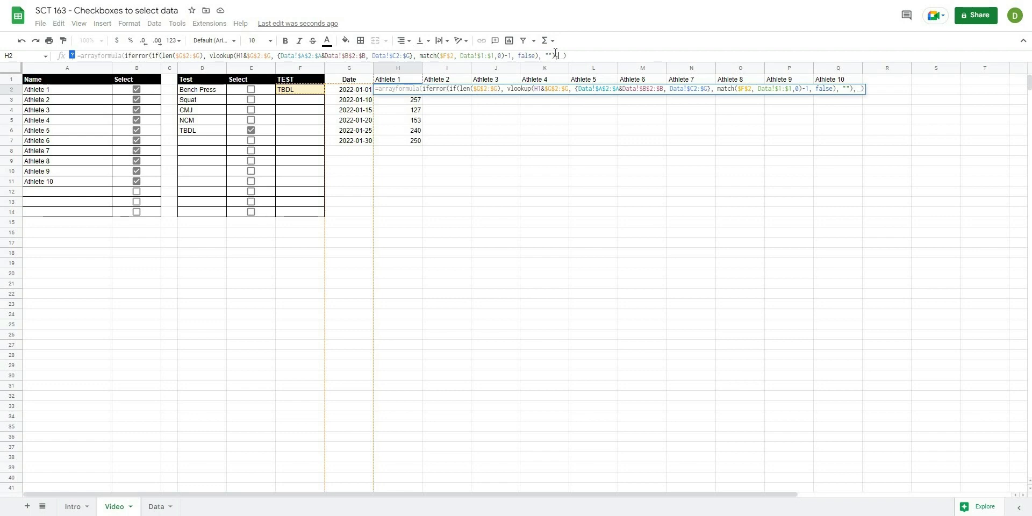
key("BackSpace")
type("\"\"")
key("Return")
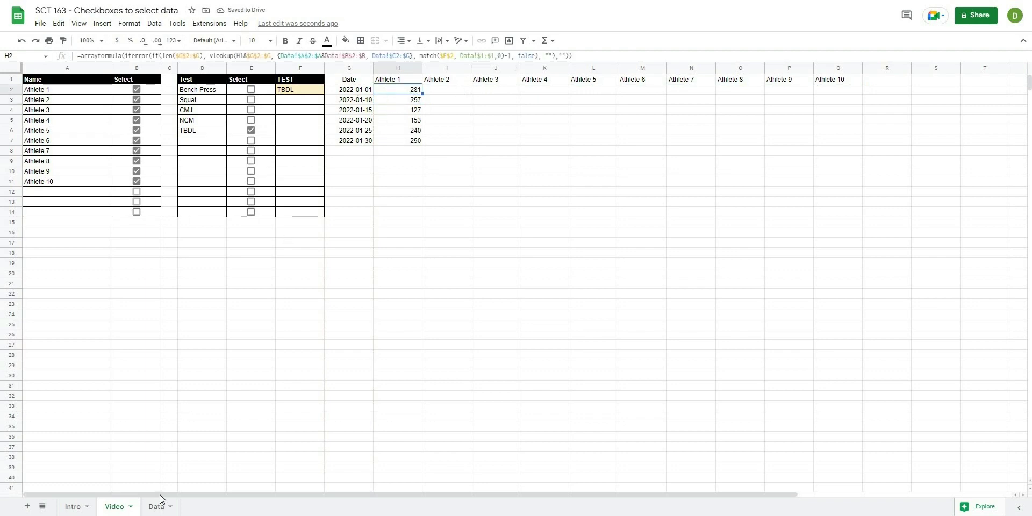
Clear the date in Data sheet cell B2 to test the H2 formula on the Video sheet, and undo the deletion.
left_click(173, 507)
left_click(110, 91)
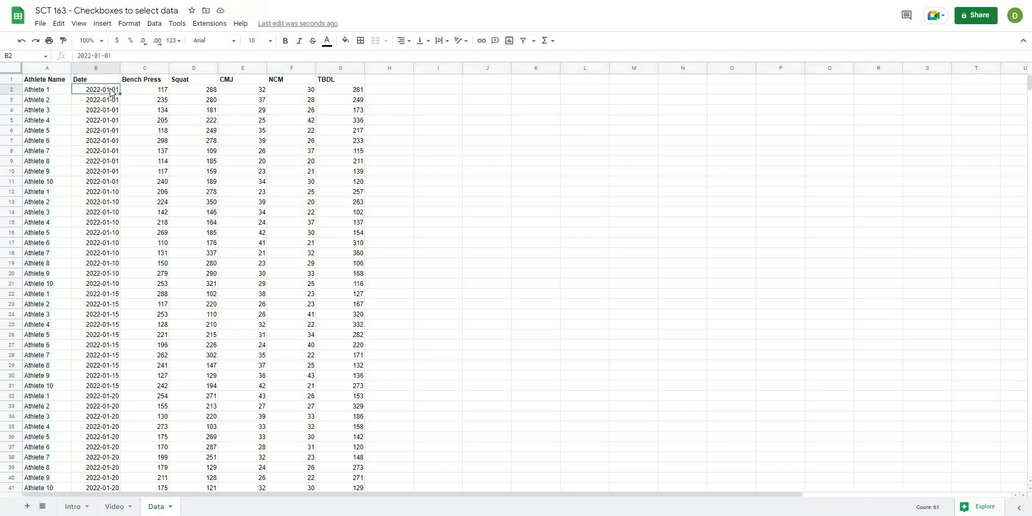
key("Delete")
left_click(161, 183)
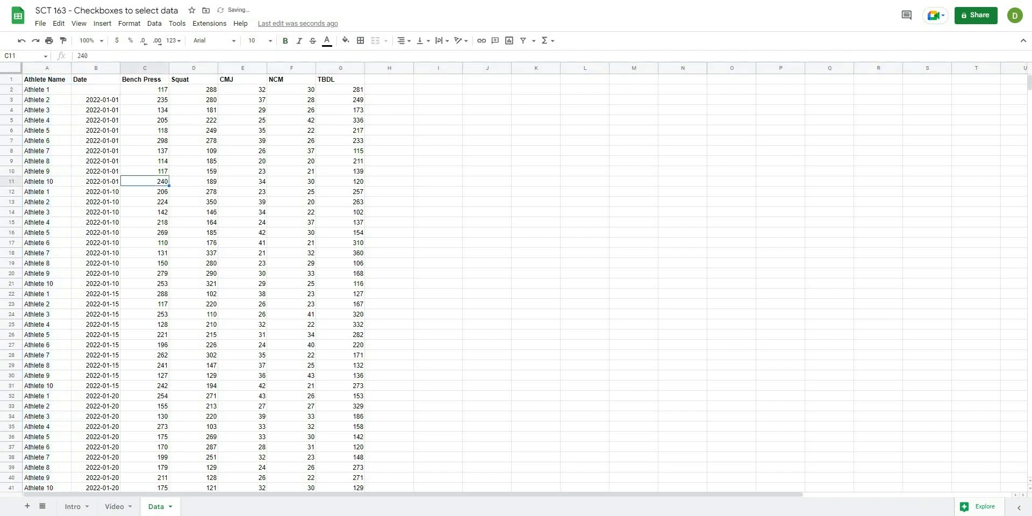
left_click(105, 511)
key("Right")
key("Left")
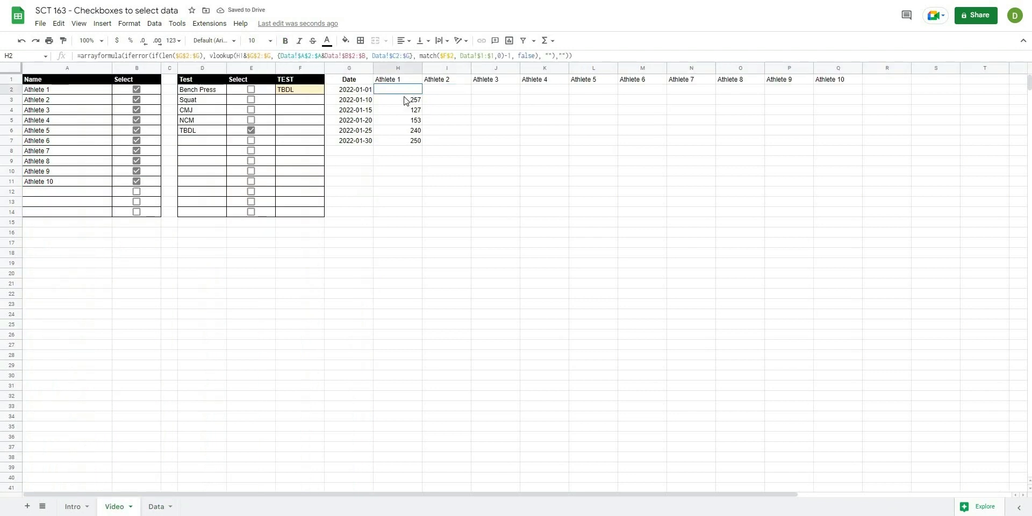
left_click(153, 507)
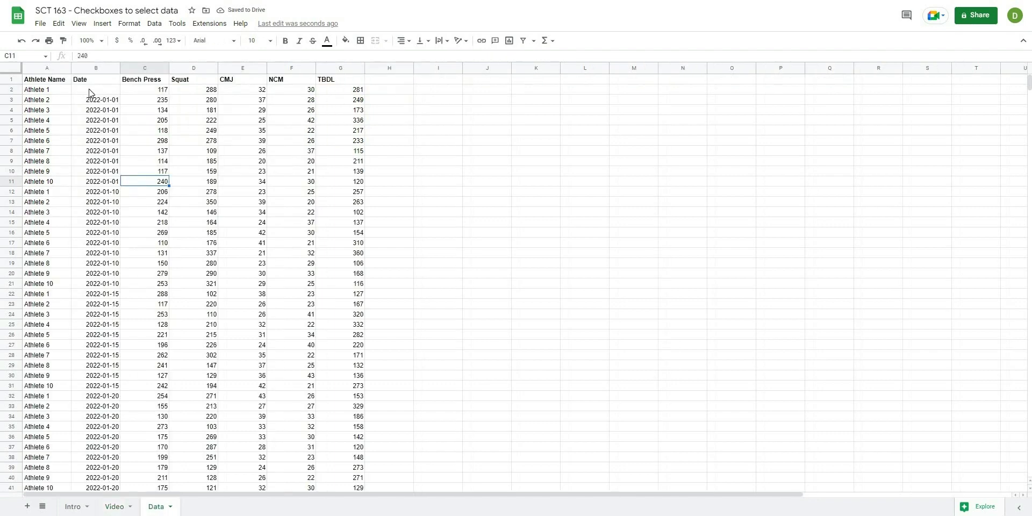
key("ctrl+z")
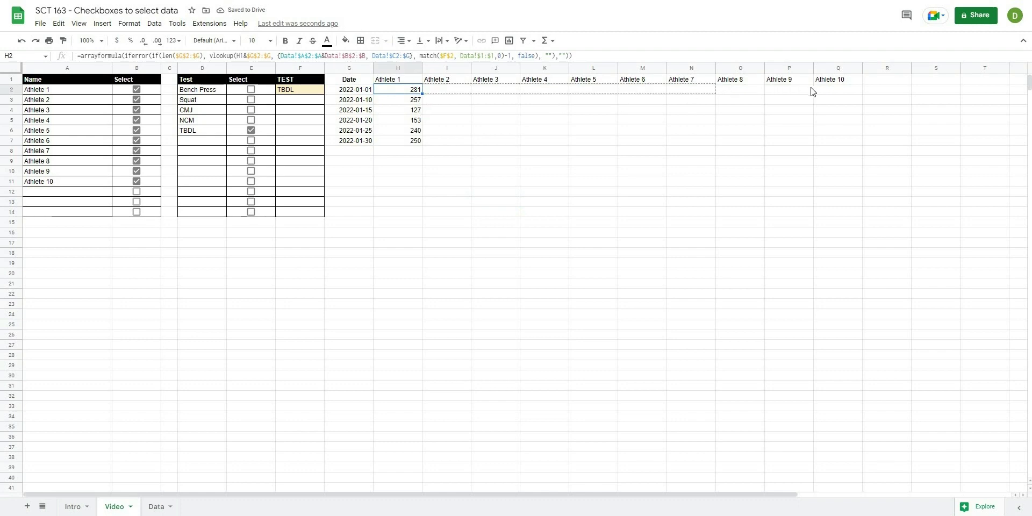
Fill the H2 lookup formula across row 2 through Q2 for all ten athletes.
left_click(827, 91, "shift")
key("ctrl+r")
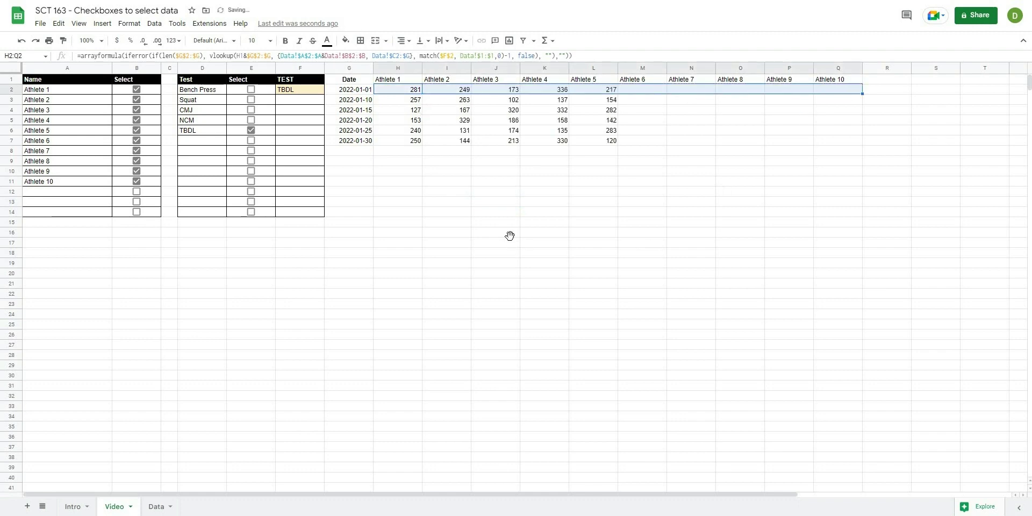
left_click(509, 235)
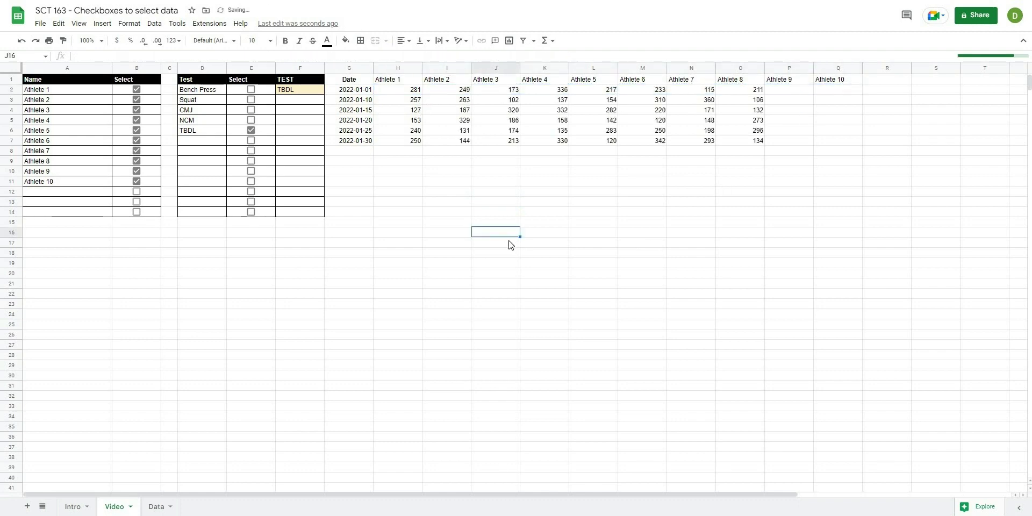
Uncheck Athlete 10 up through Athlete 3 in the name list to test how the results table responds.
left_click(137, 182)
left_click(137, 171)
left_click(137, 160)
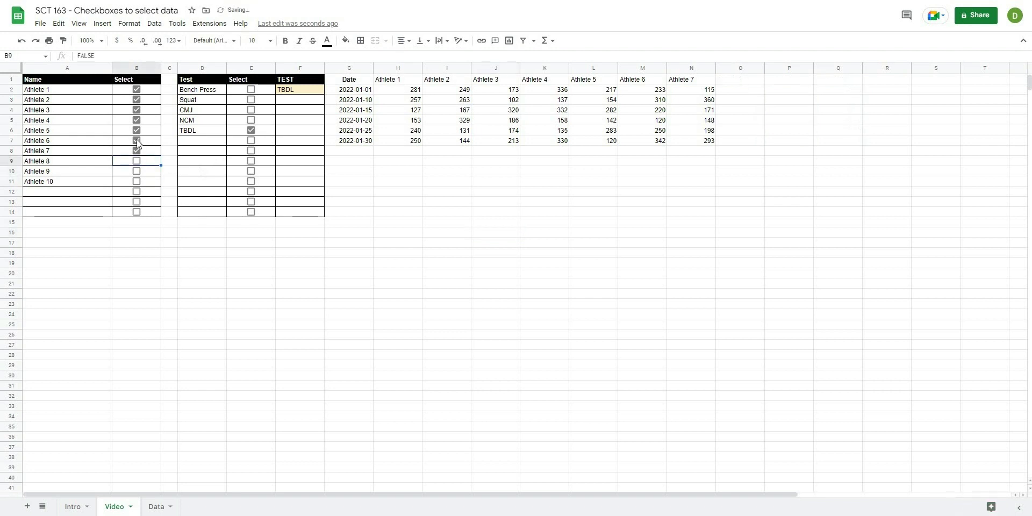
left_click(136, 150)
left_click(137, 141)
left_click(136, 130)
left_click(137, 120)
left_click(136, 110)
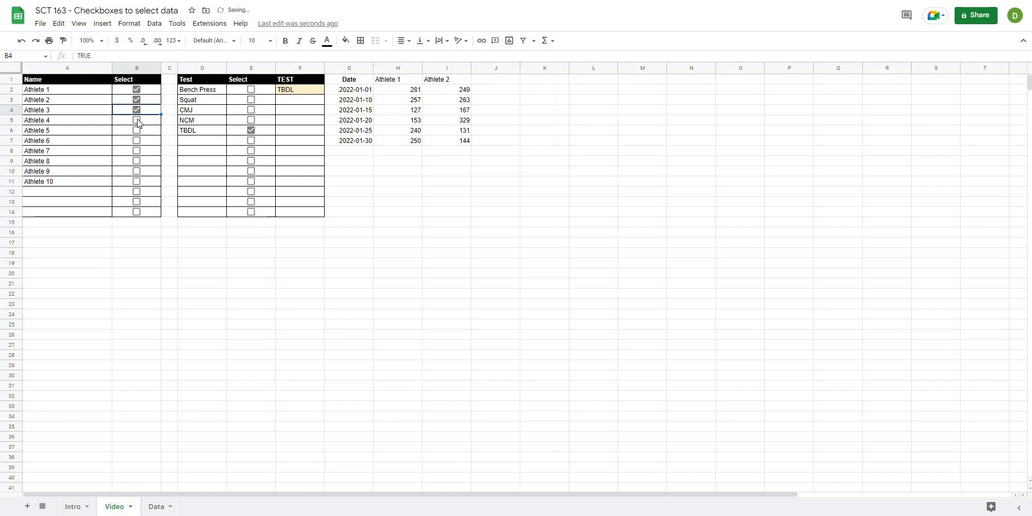
Check Athletes 4 through 10 again in the name list.
left_click(137, 121)
left_click(138, 130)
left_click(137, 141)
left_click(137, 150)
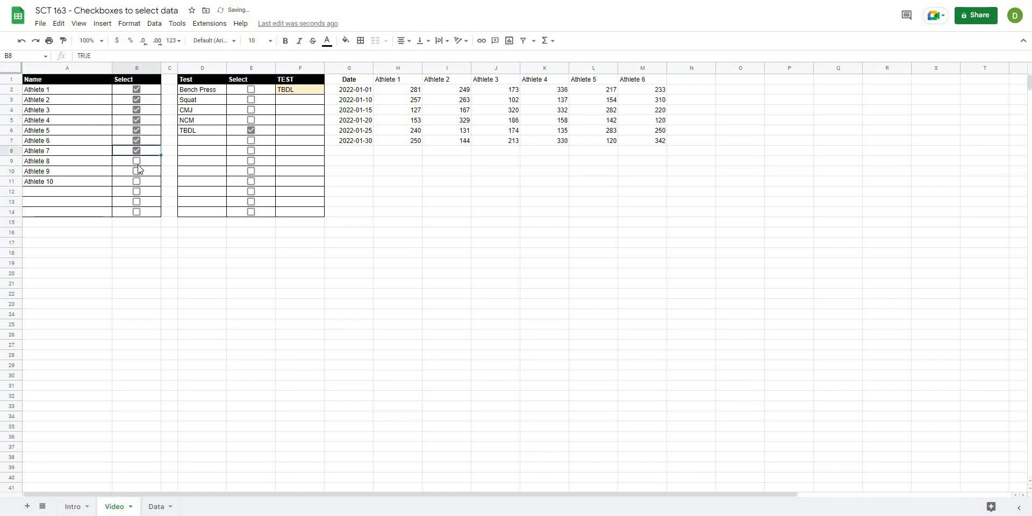
left_click(136, 161)
left_click(137, 171)
left_click(136, 181)
left_click(478, 263)
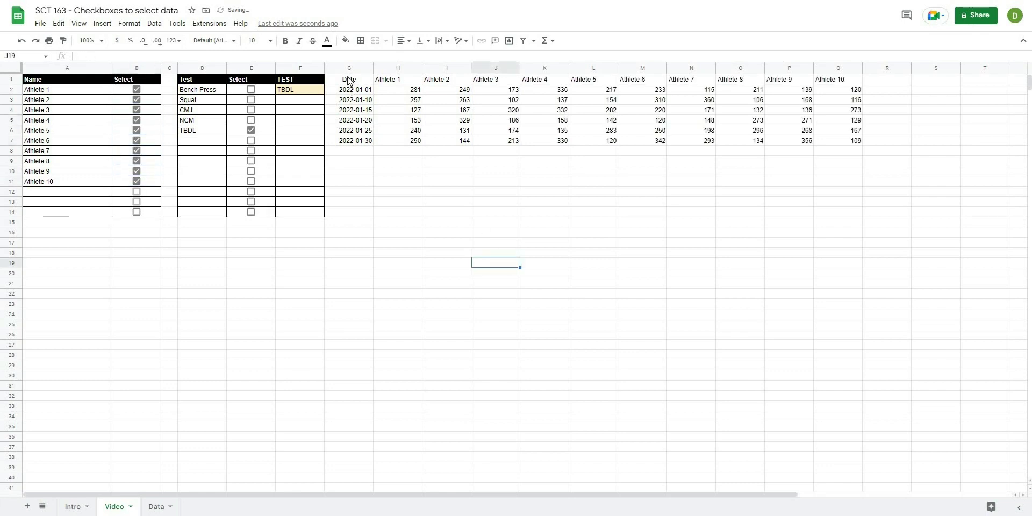
Insert a chart from the range G1:Q31 and delete its title.
left_click_drag(350, 79, 837, 385)
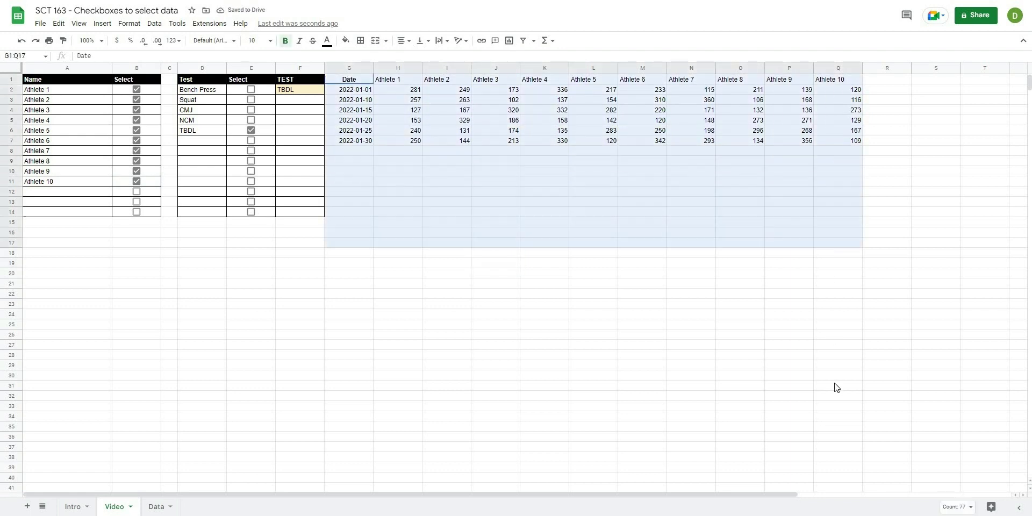
left_click(102, 23)
left_click(105, 111)
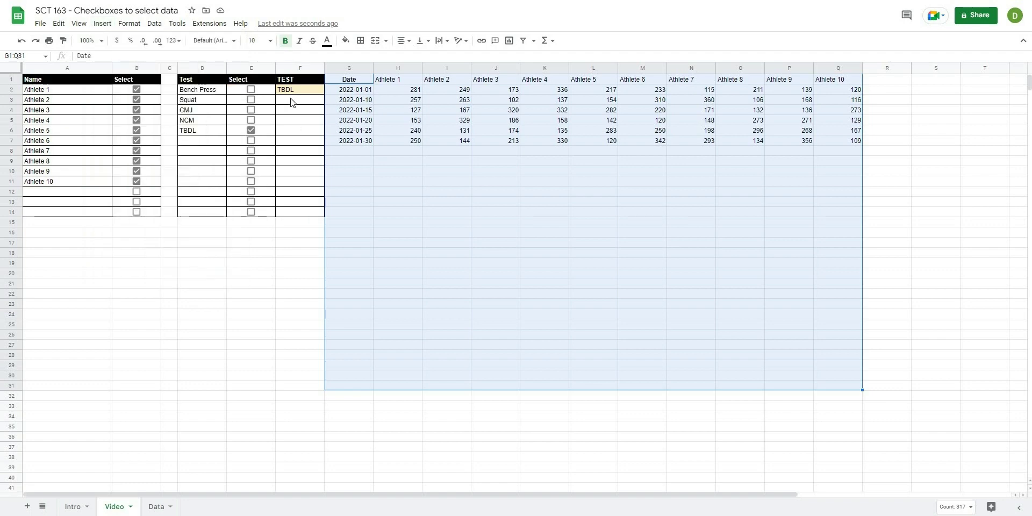
left_click(513, 200)
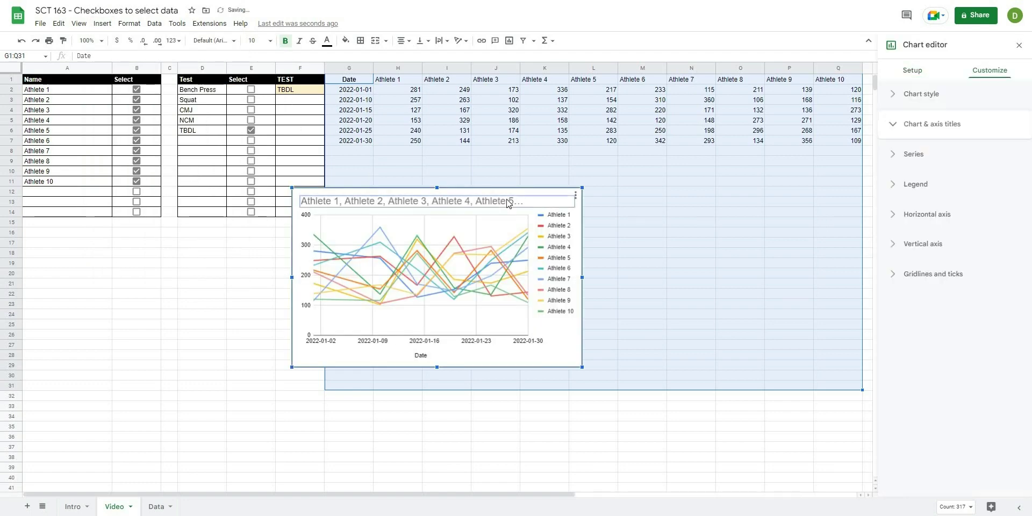
key("Delete")
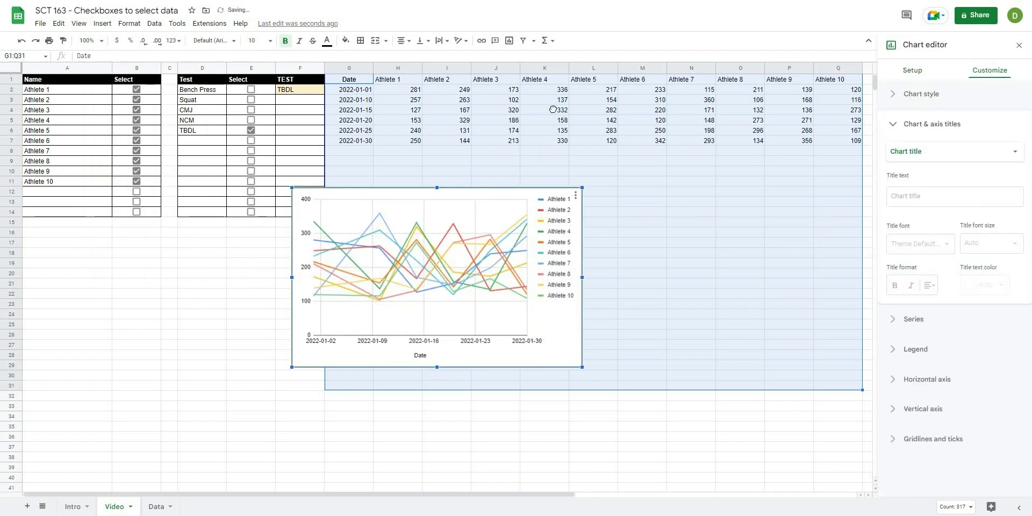
Move the chart to cell G1 and enlarge it to cover the table range G1:Q31.
left_click_drag(552, 109, 554, 111)
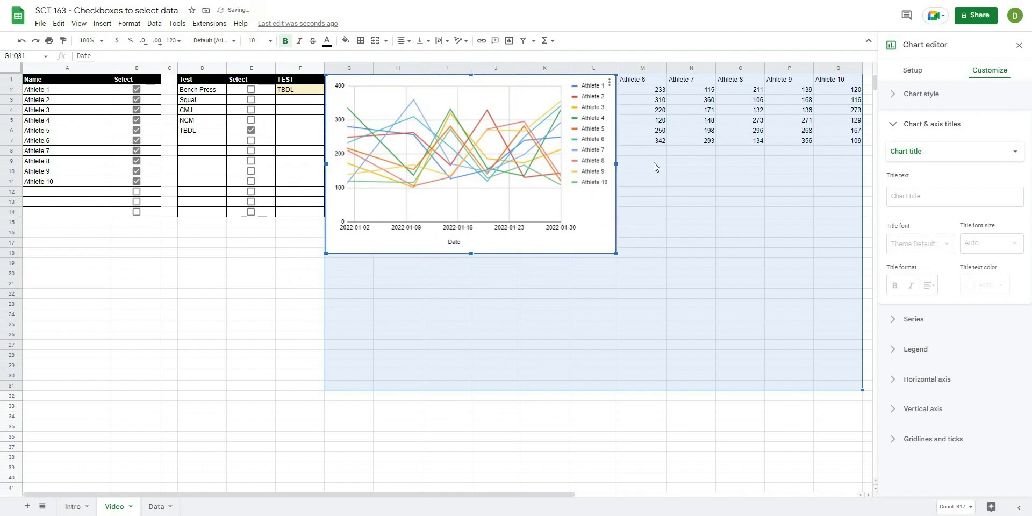
left_click_drag(616, 164, 863, 163)
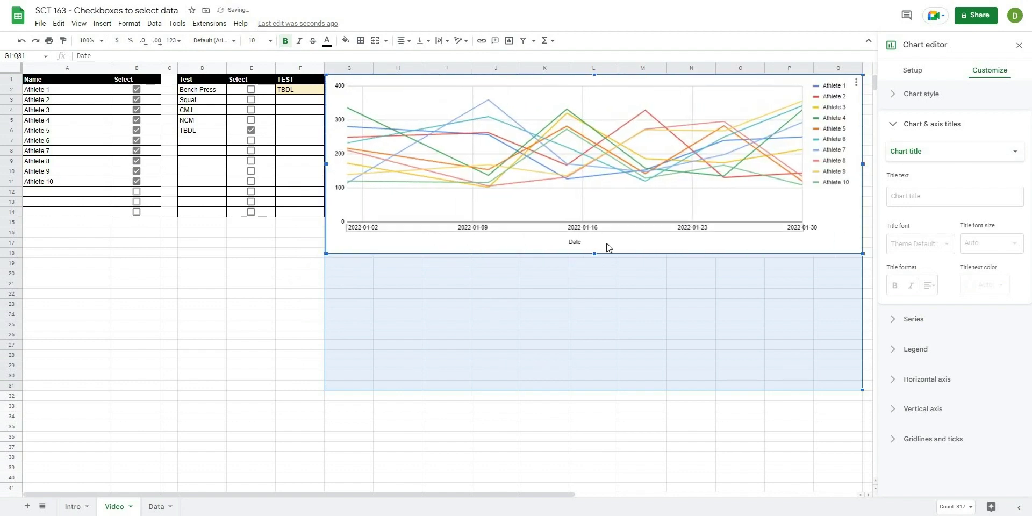
left_click_drag(594, 254, 594, 389)
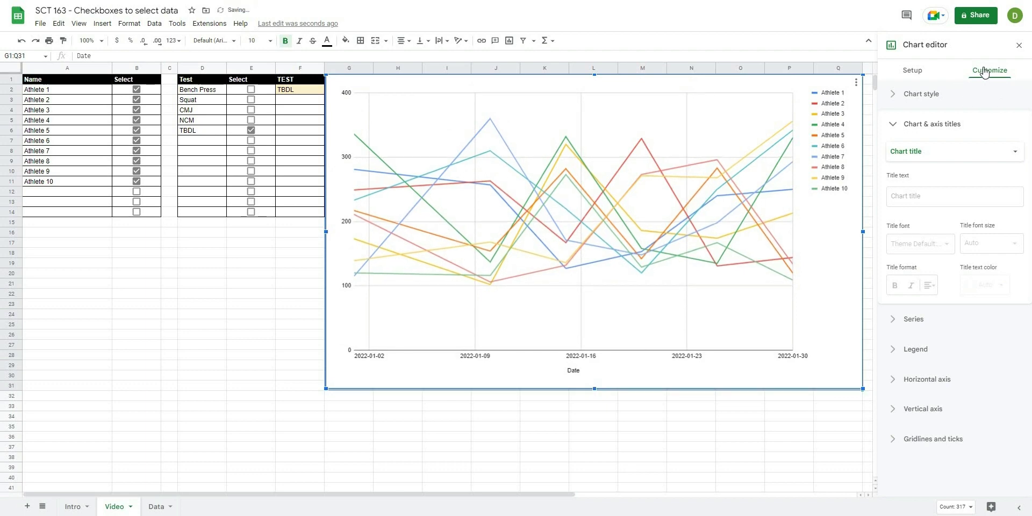
Change the chart type to Combo chart and review its remaining setup options.
left_click(915, 71)
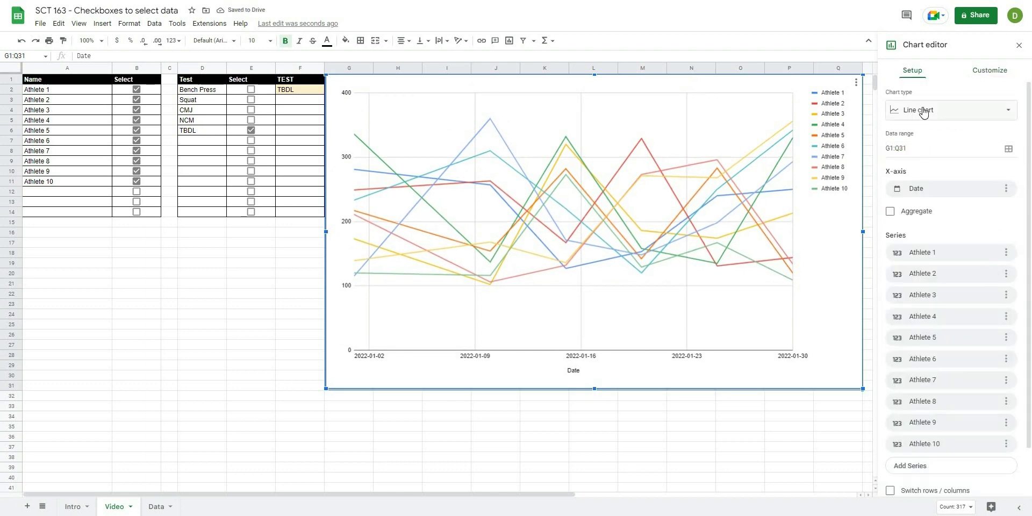
left_click(924, 109)
left_click(993, 231)
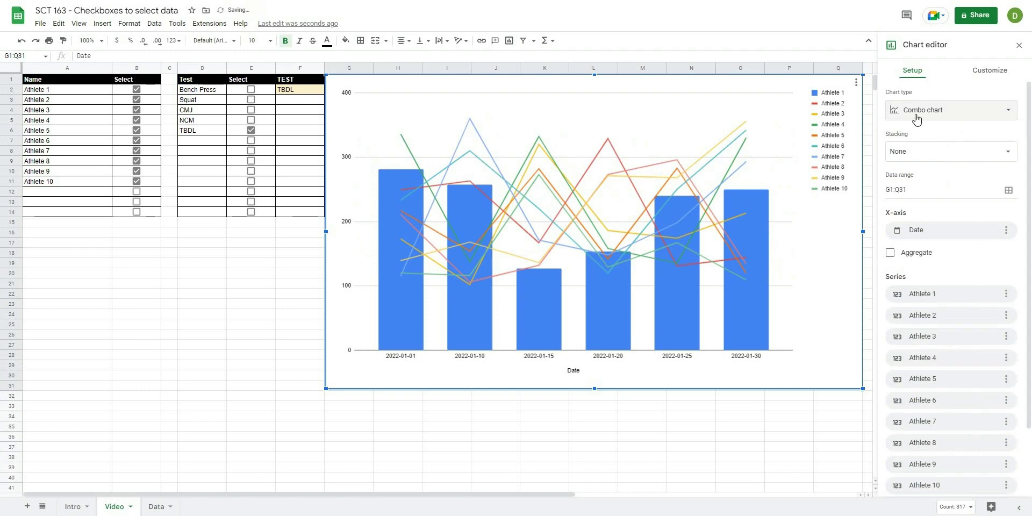
scroll(917, 462, "down", 2)
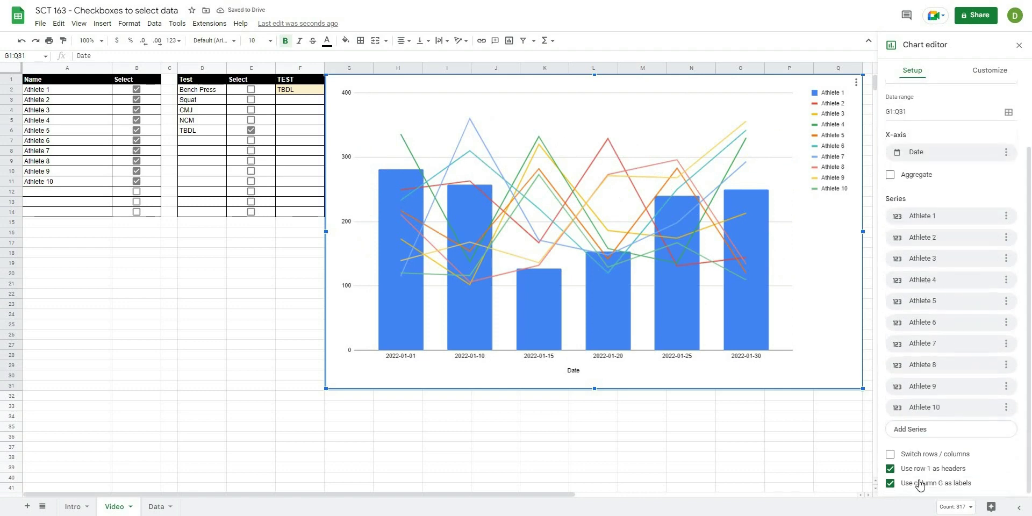
left_click(985, 70)
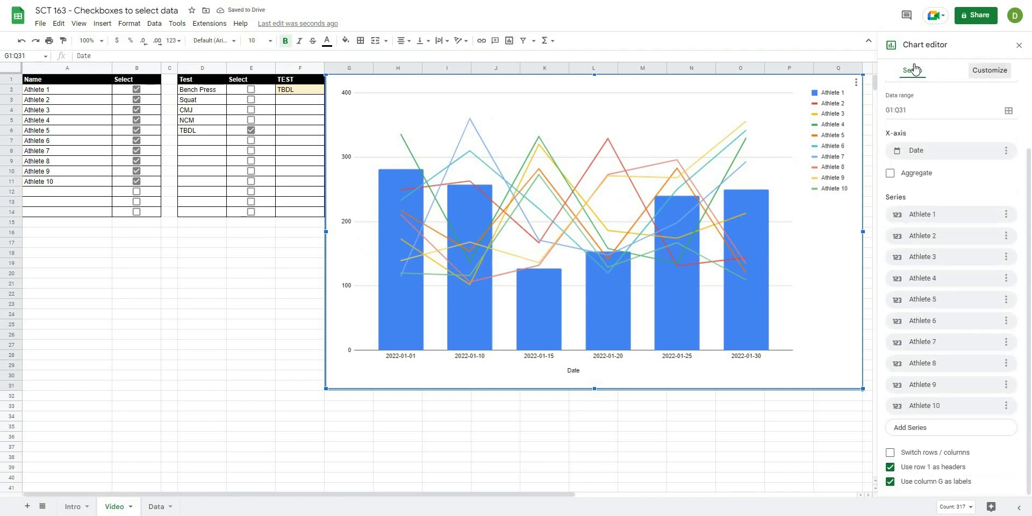
Turn on Compare mode and Maximize in the combo chart's style options.
left_click(897, 94)
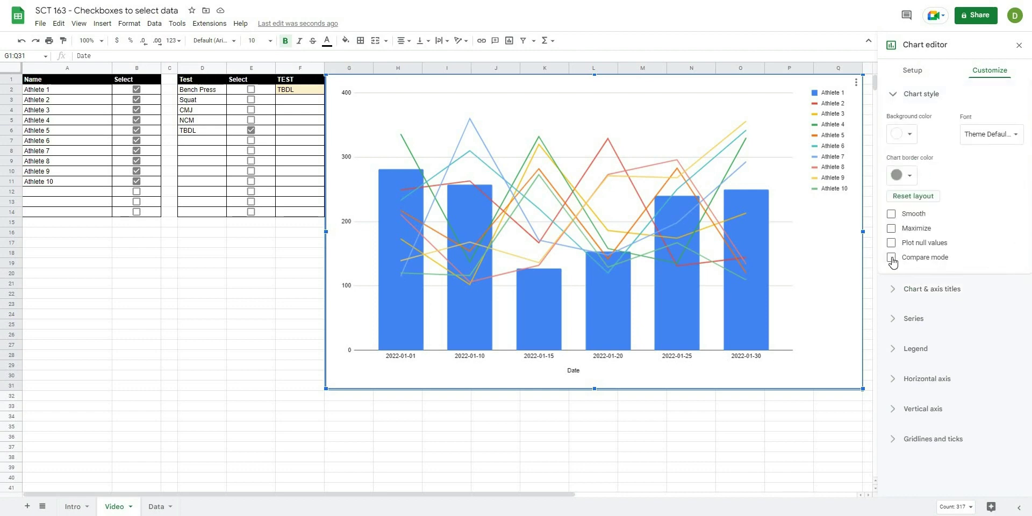
left_click(891, 259)
left_click(892, 229)
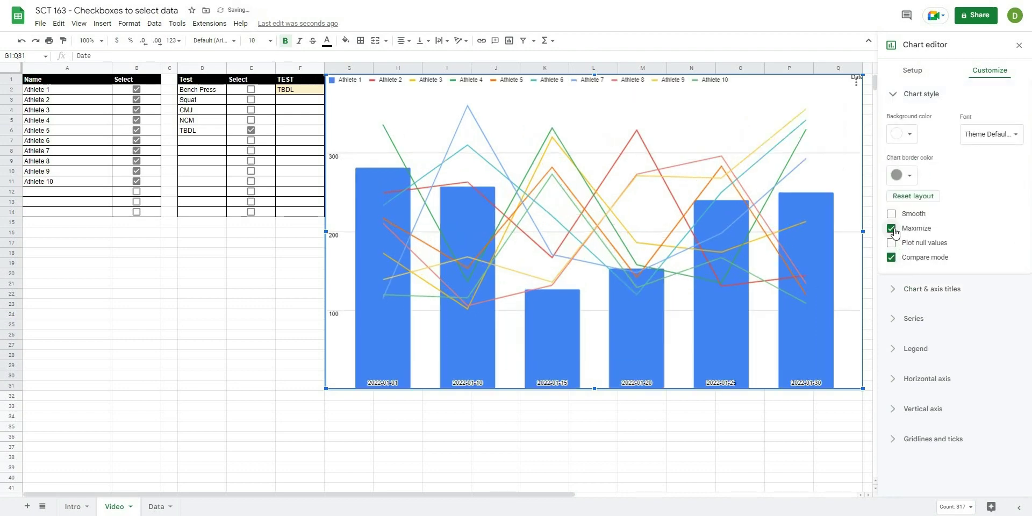
Format all chart series as lines with a dotted dash type.
left_click(896, 291)
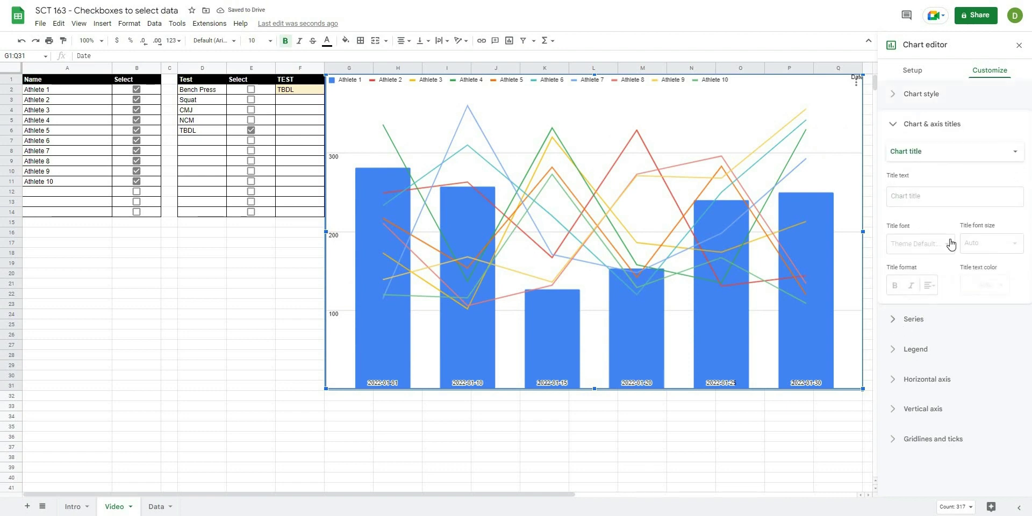
left_click(909, 319)
left_click(907, 247)
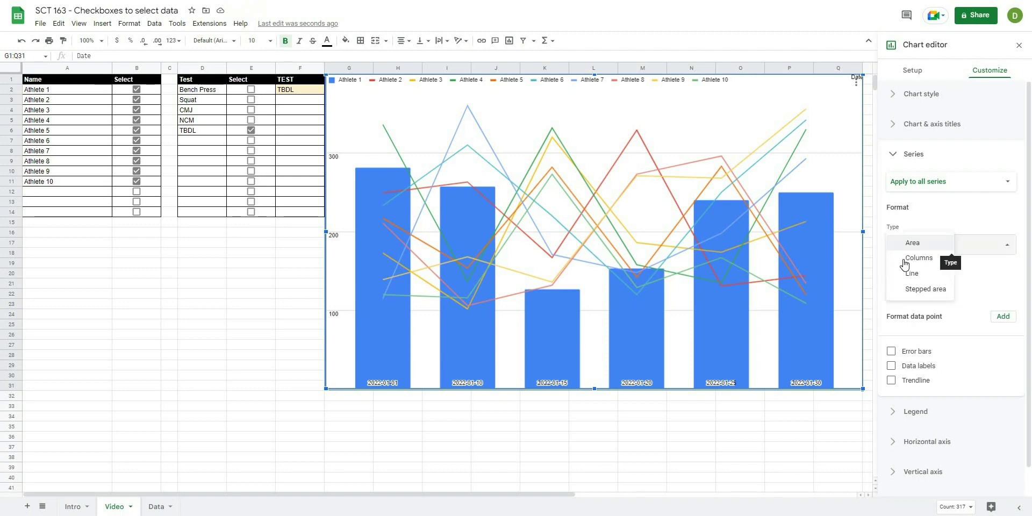
left_click(906, 274)
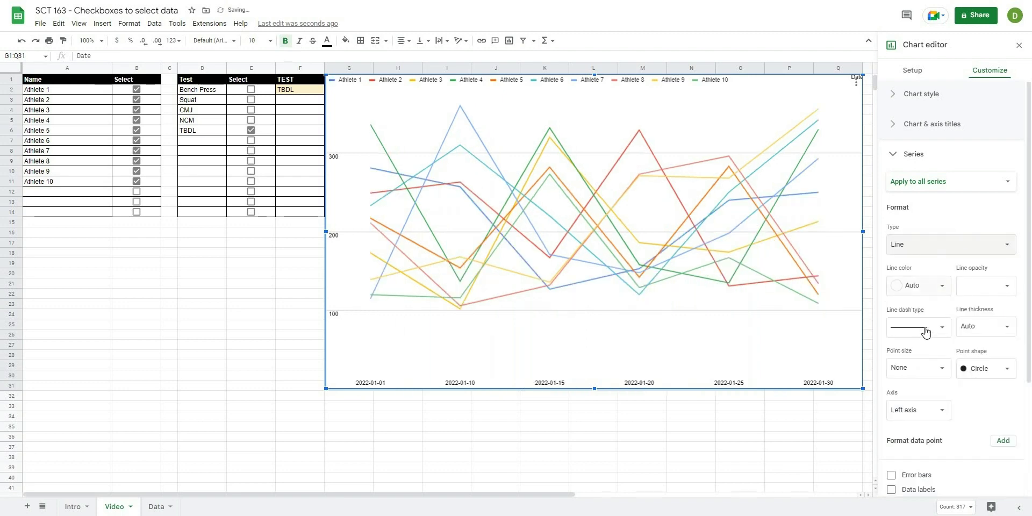
left_click(926, 332)
left_click(926, 348)
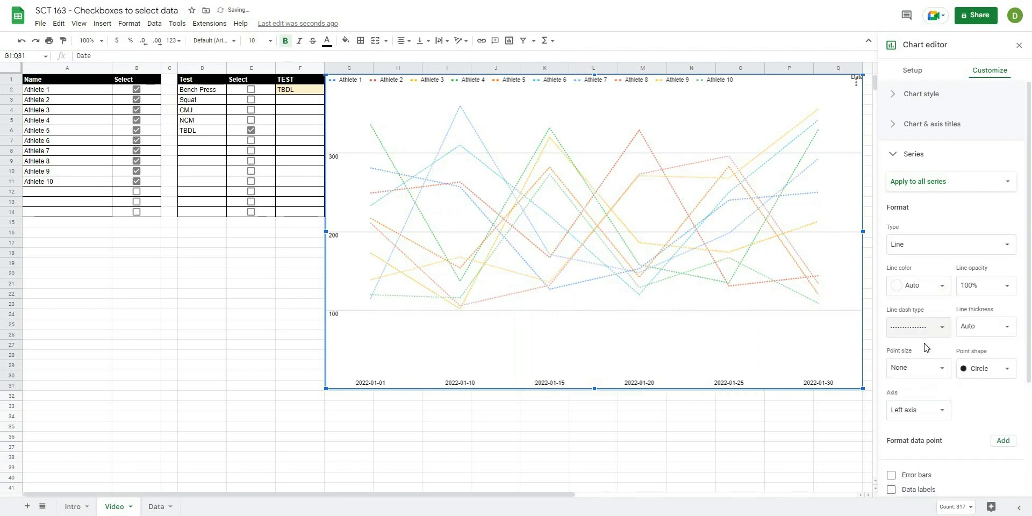
Set the point size of all series to 7px and their line opacity to 90%.
left_click(924, 371)
left_click(909, 428)
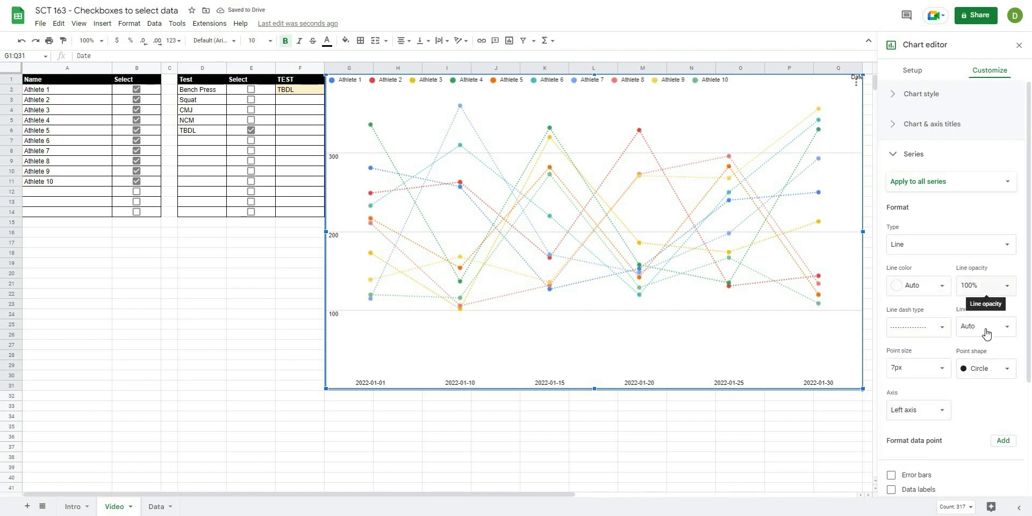
left_click(994, 285)
left_click(978, 391)
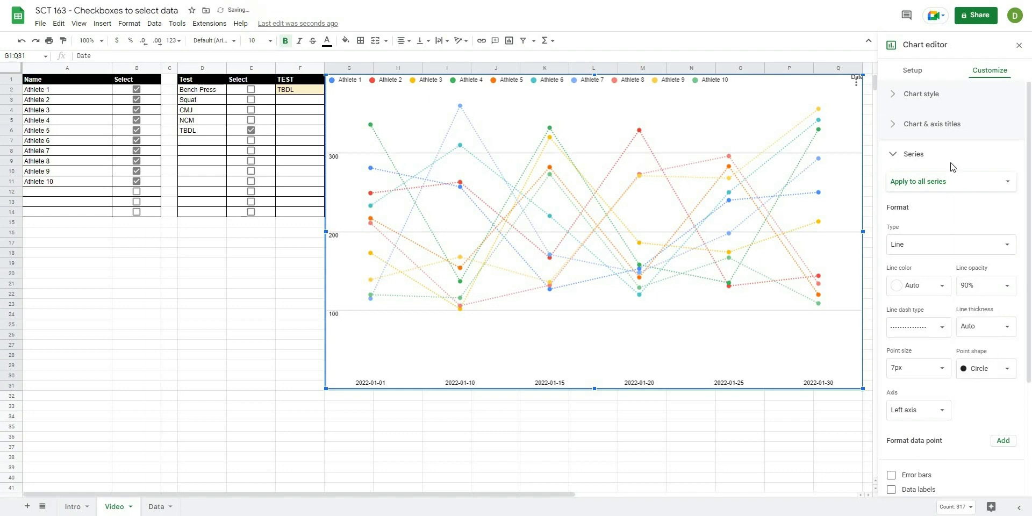
Set the chart's background to a very light grey and close the chart editor.
left_click(917, 93)
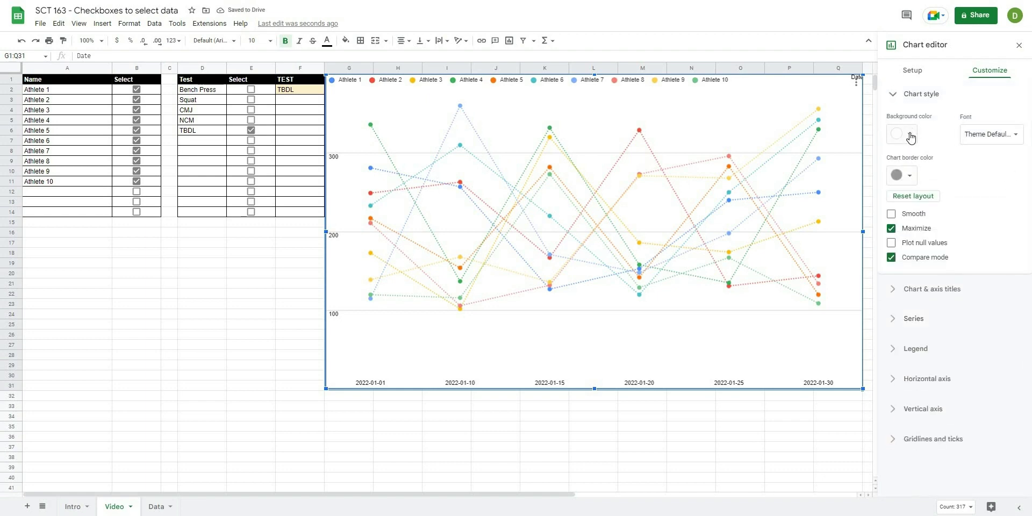
left_click(911, 138)
left_click(960, 171)
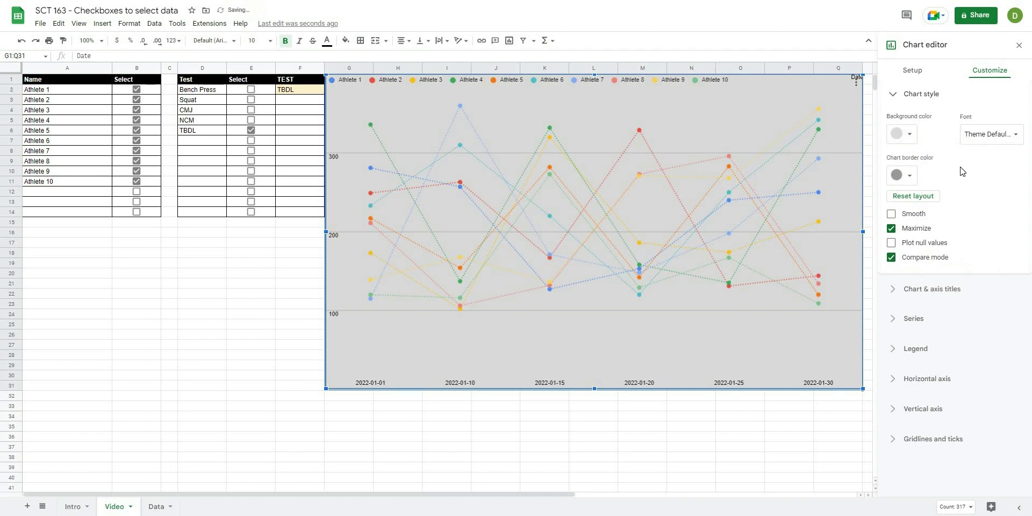
left_click(911, 134)
left_click(968, 171)
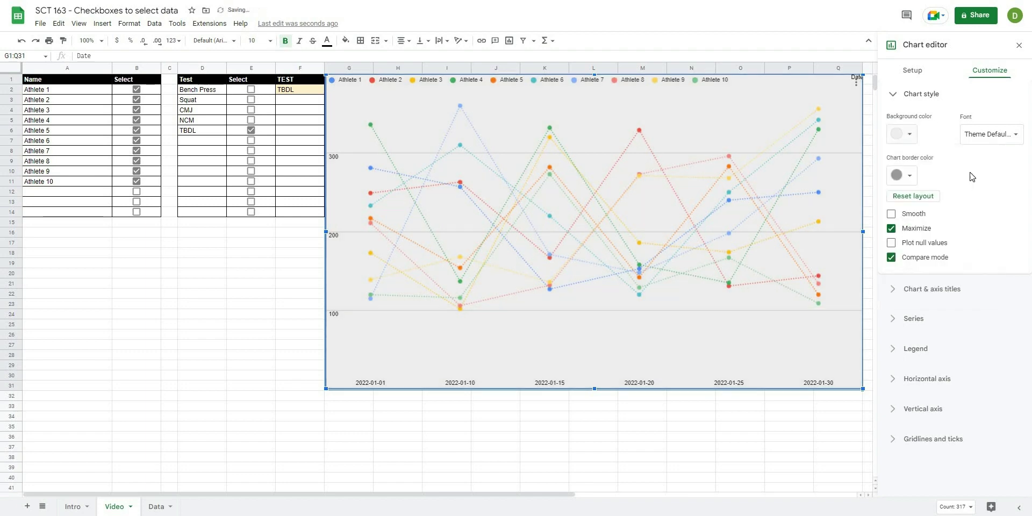
key("Escape")
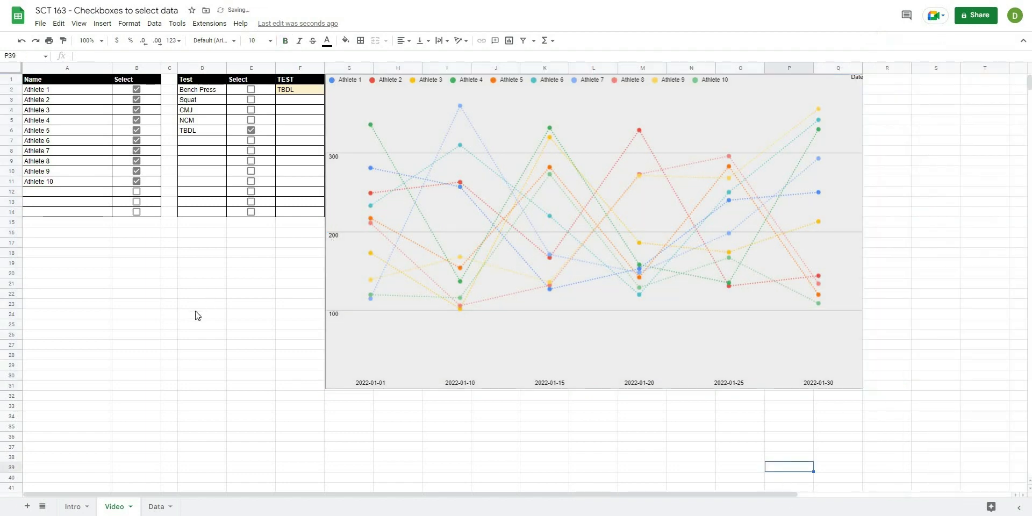
left_click(199, 314)
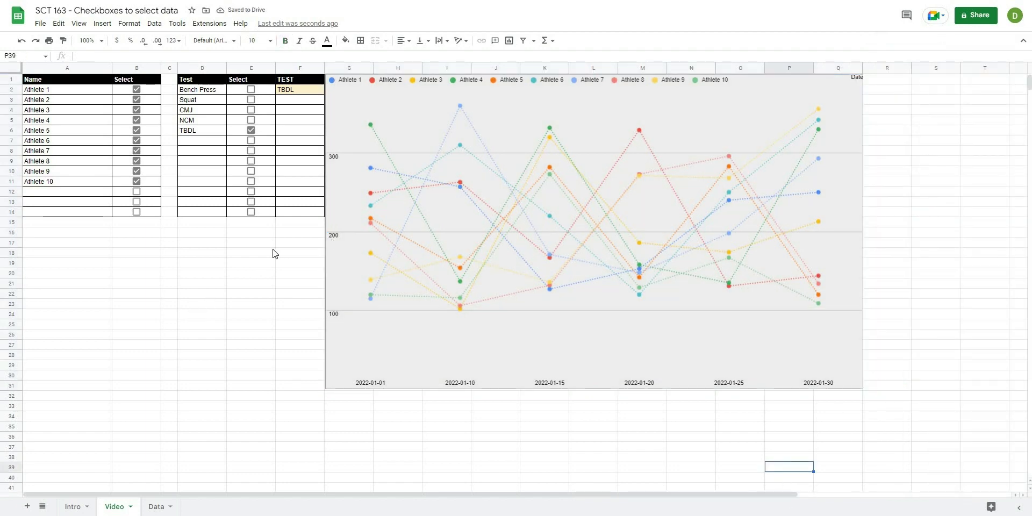
Uncheck Athletes 4 through 10 in the name list, leaving only Athletes 1, 2 and 3 selected.
left_click(137, 150)
left_click(137, 160)
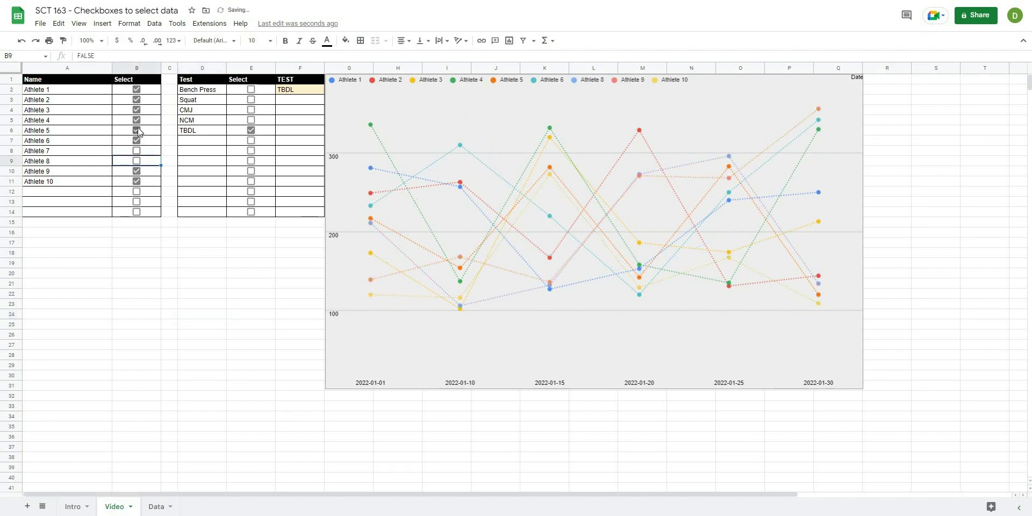
left_click(137, 130)
left_click(137, 120)
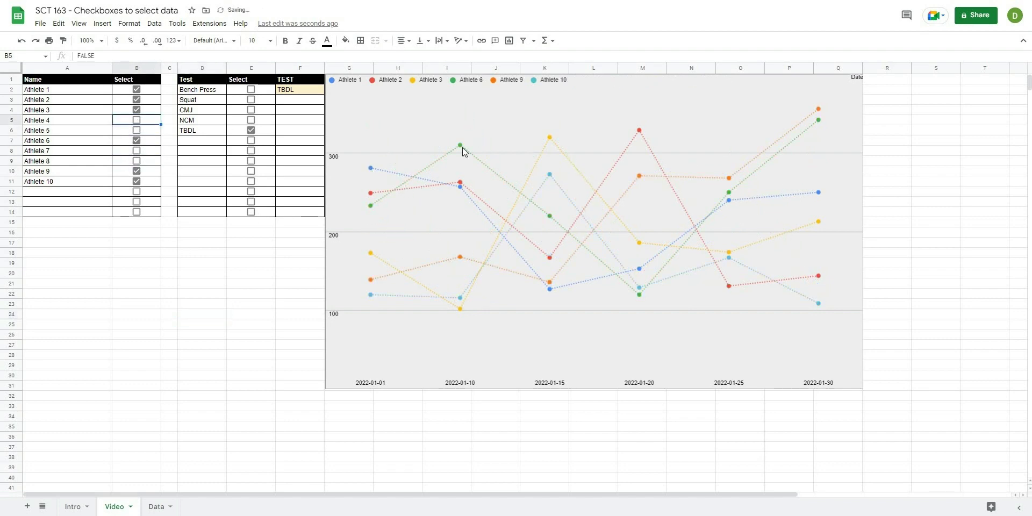
left_click(138, 141)
left_click(137, 181)
left_click(137, 171)
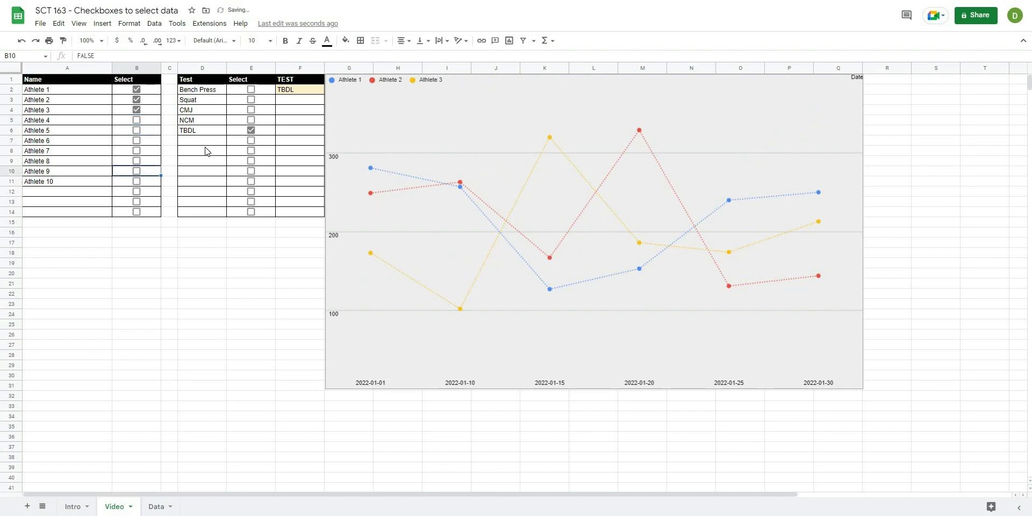
Check Athletes 6 and 8 and uncheck Athletes 2 and 3 in the name list.
left_click(136, 140)
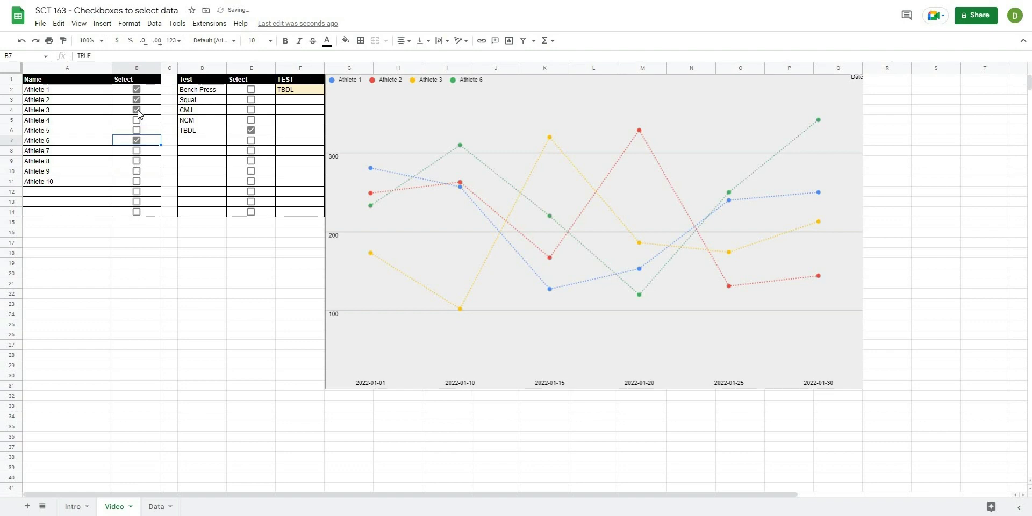
left_click(136, 160)
left_click(136, 110)
left_click(137, 100)
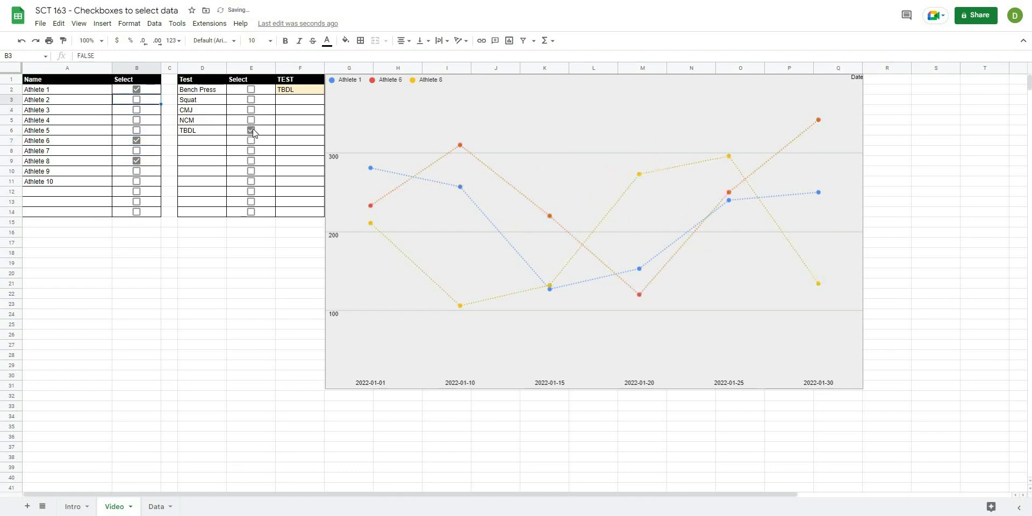
Switch the test selection from TBDL to Squat and finally to NCM as the only checked test.
left_click(251, 131)
left_click(253, 104)
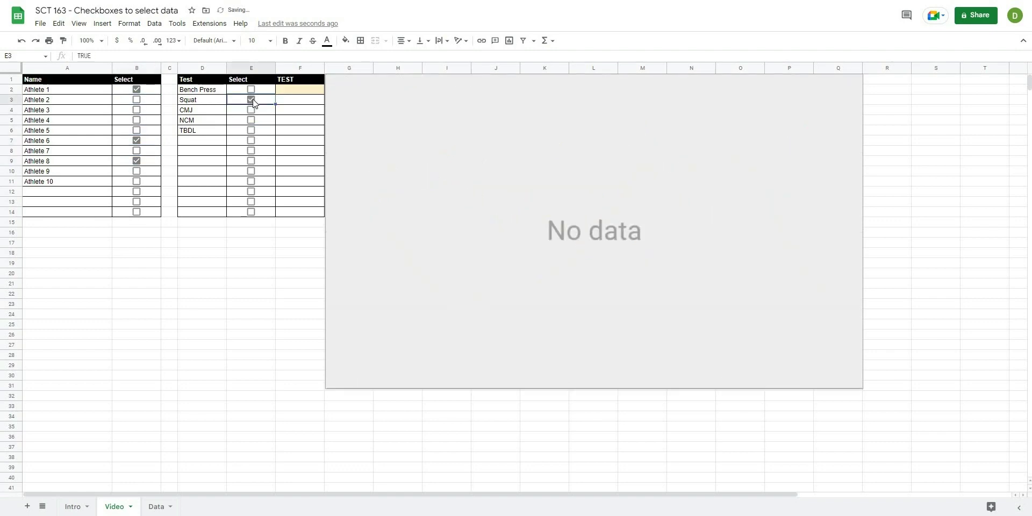
left_click(251, 120)
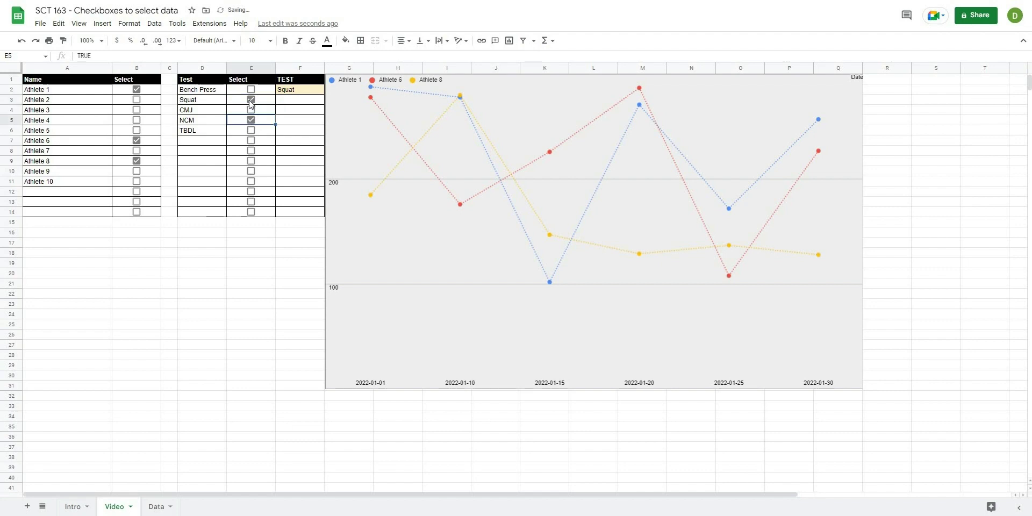
left_click(250, 101)
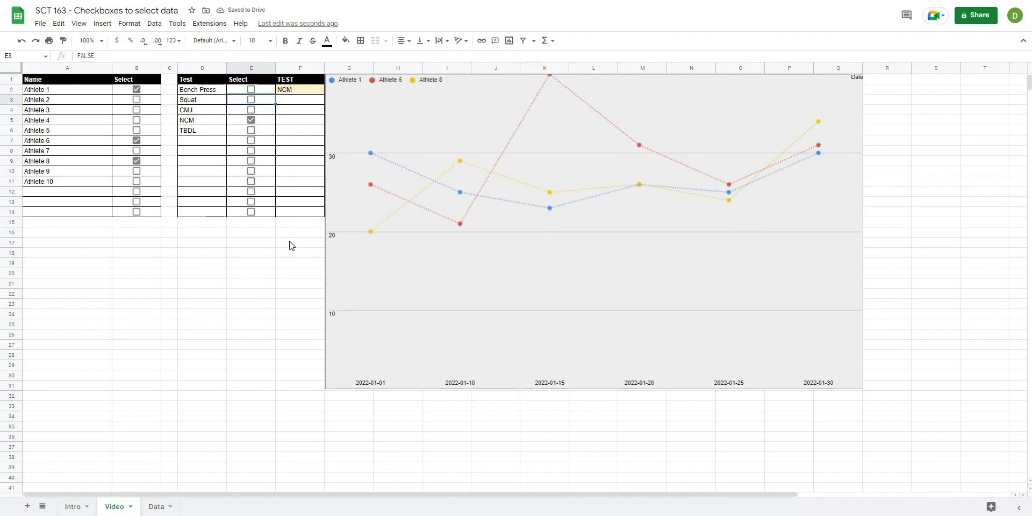
Inspect the athletes' values on the NCM chart at the 2022-01-15, 2022-01-20 and 2022-01-30 data points.
left_click(423, 129)
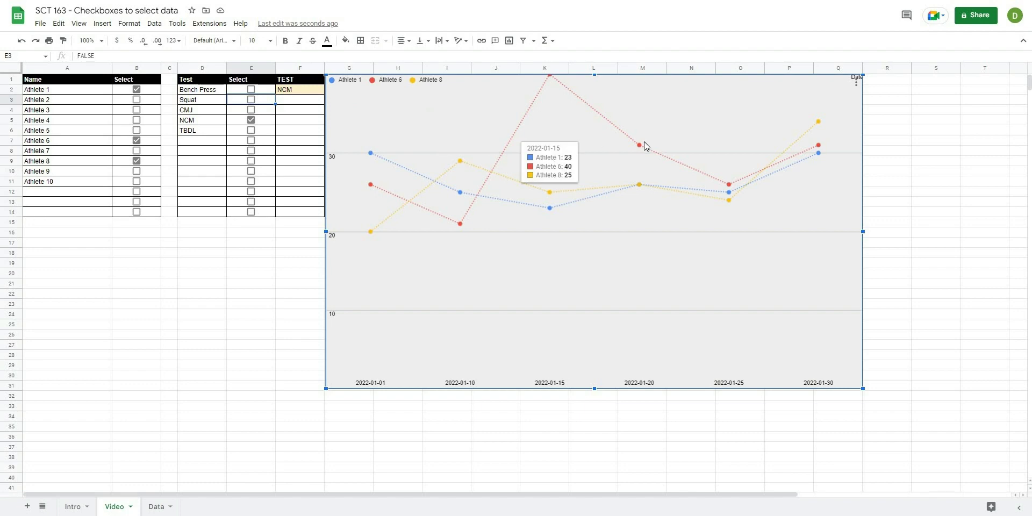
mouse_move(645, 157)
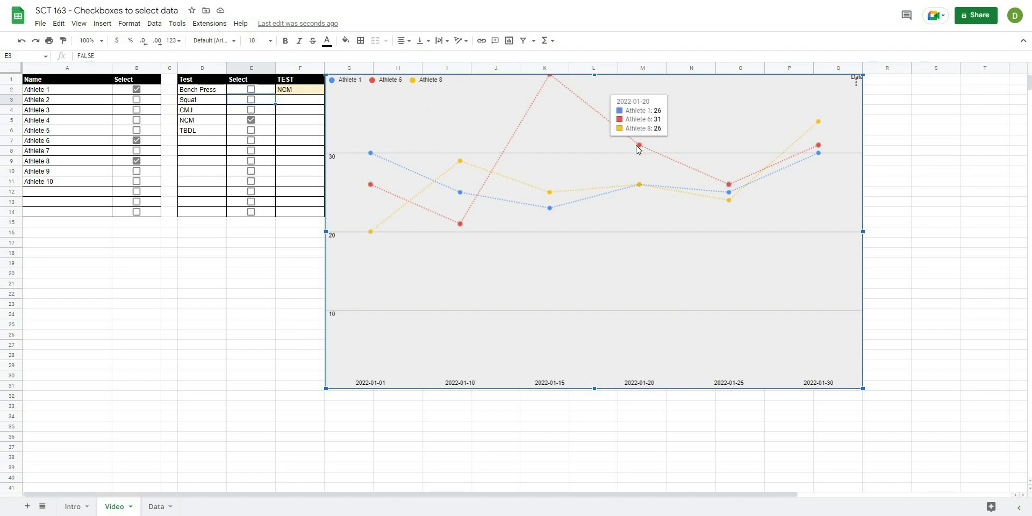
mouse_move(813, 123)
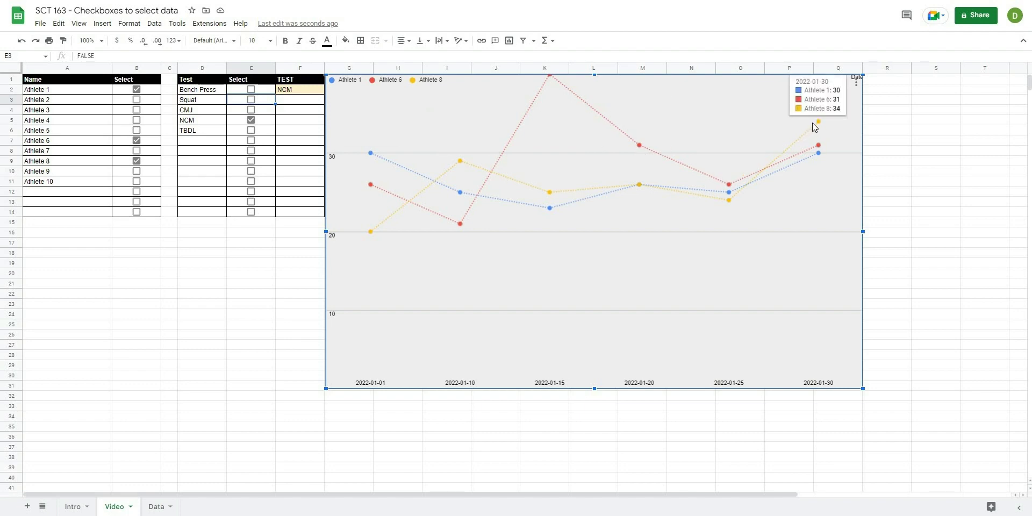
left_click(226, 297)
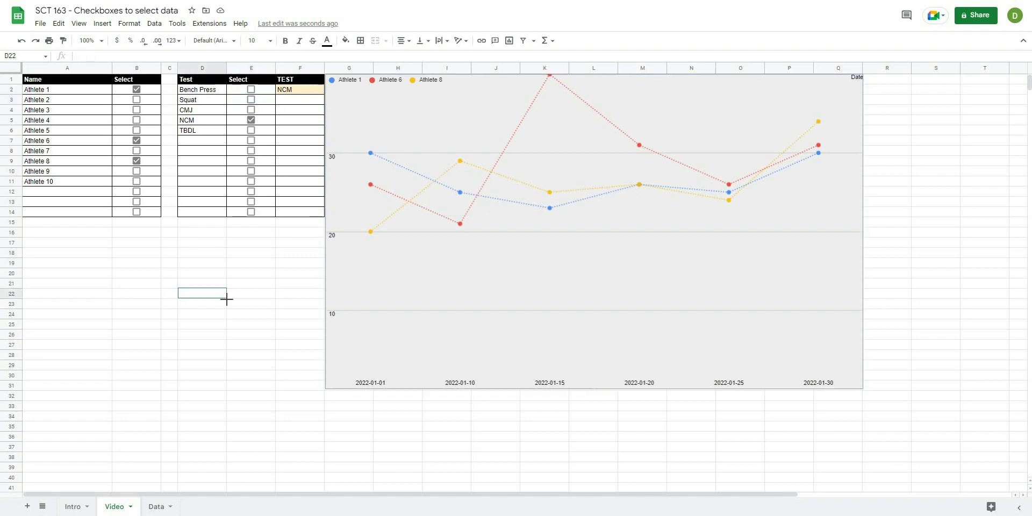